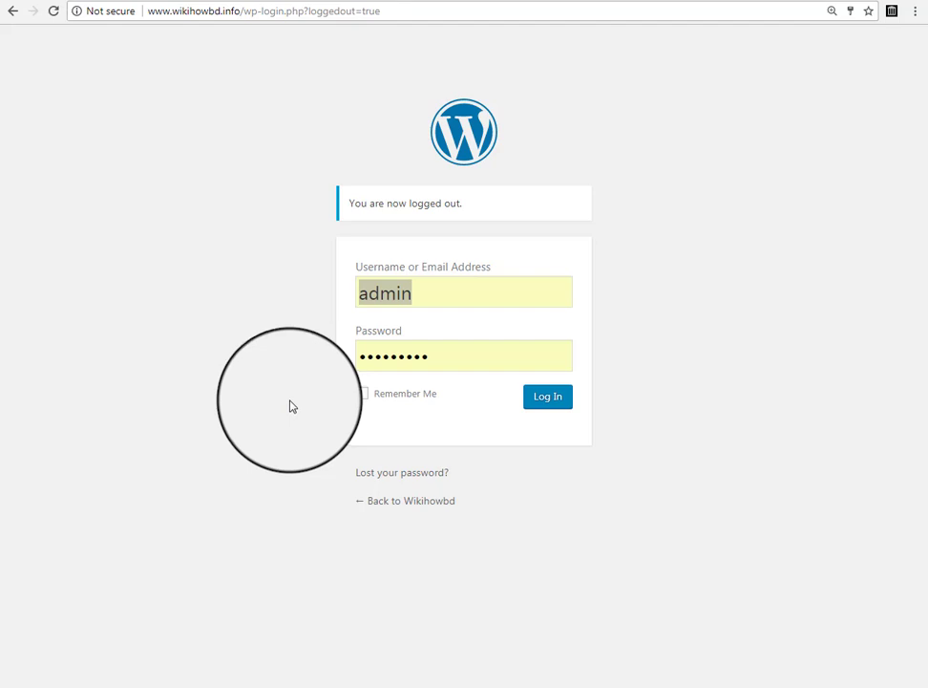
{"action": "left_click", "coordinate": [456, 296]}
{"action": "left_click", "coordinate": [256, 282]}
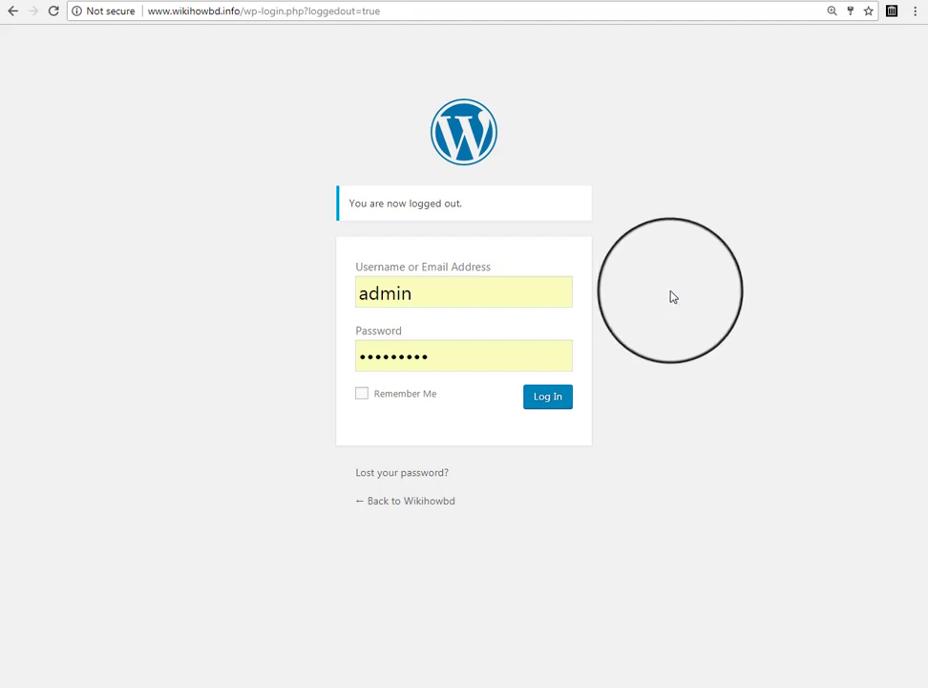
{"action": "left_click", "coordinate": [516, 300]}
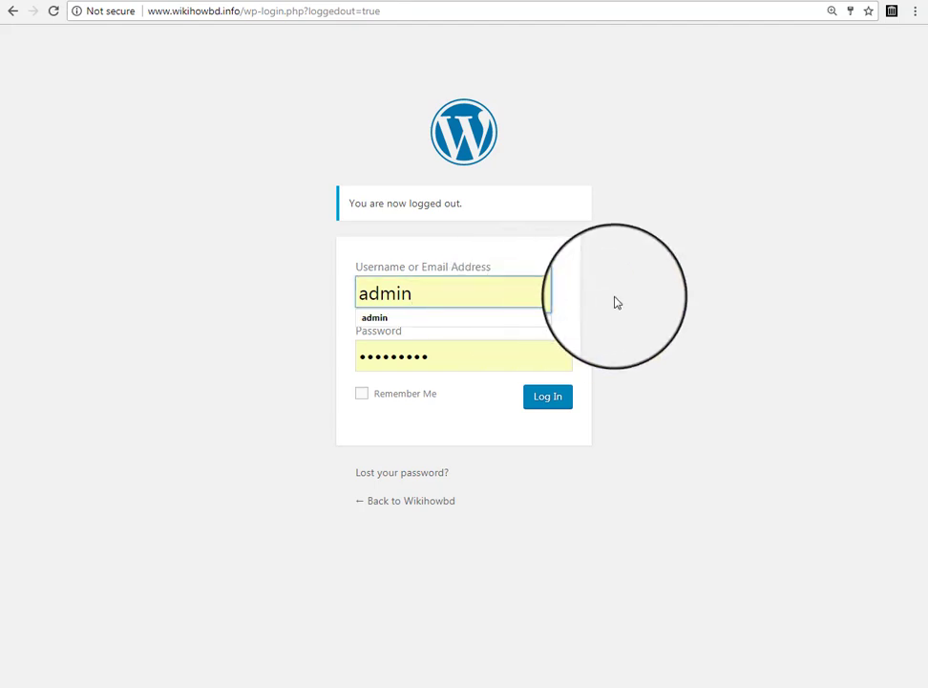
{"action": "left_click", "coordinate": [645, 286]}
{"action": "left_click", "coordinate": [507, 303]}
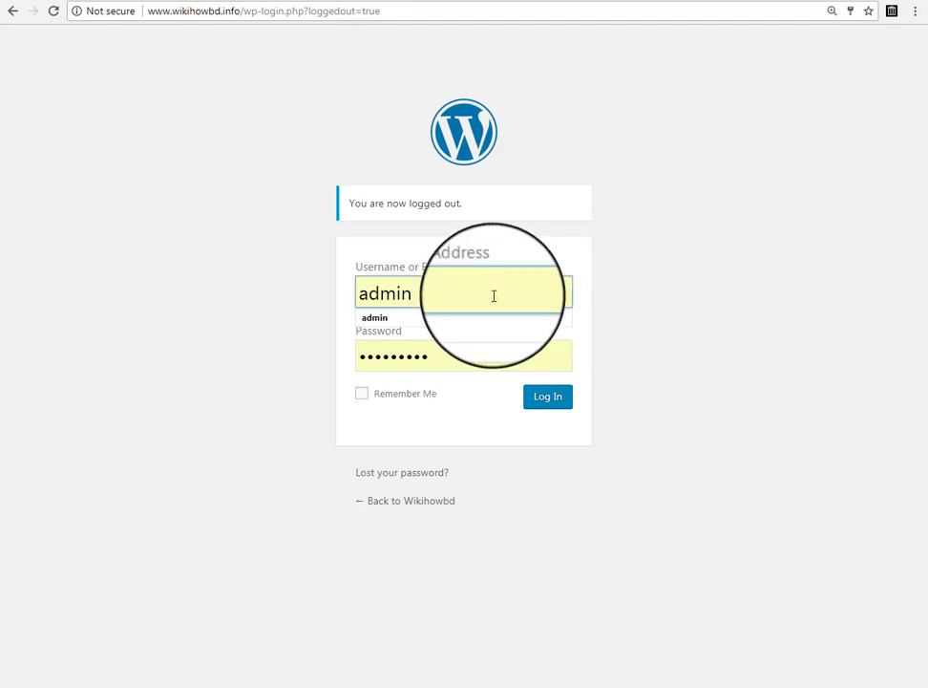
{"action": "left_click", "coordinate": [668, 282]}
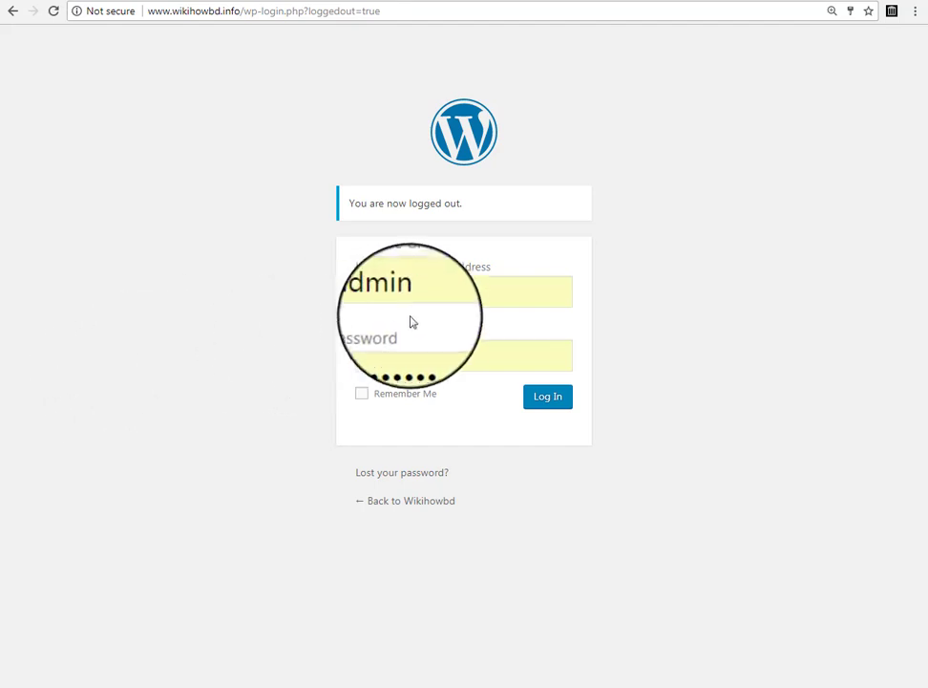
{"action": "left_click", "coordinate": [515, 296]}
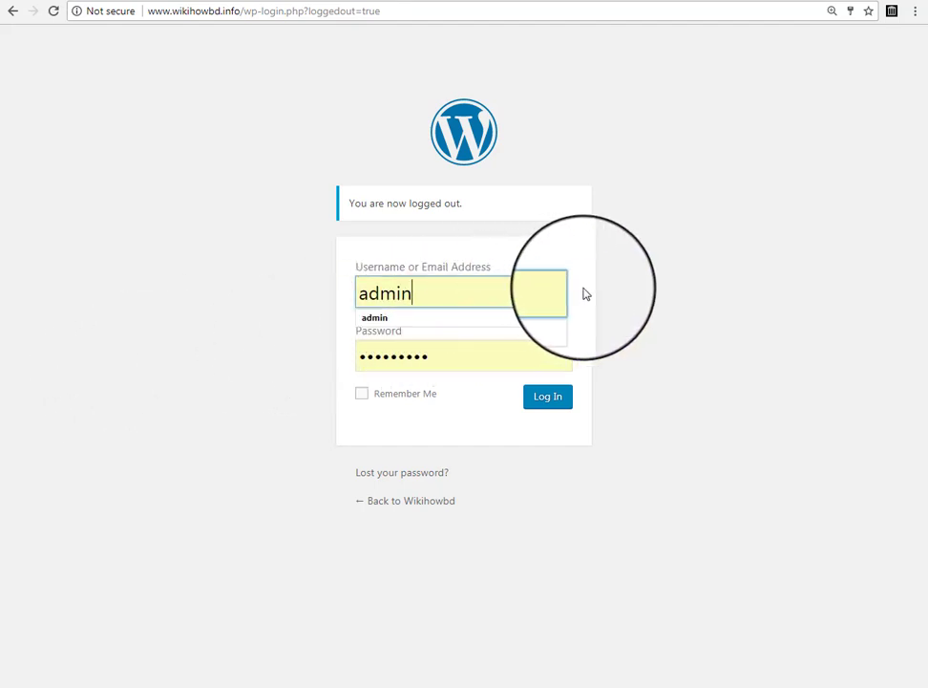
{"action": "left_click", "coordinate": [492, 353]}
{"action": "left_click", "coordinate": [601, 392]}
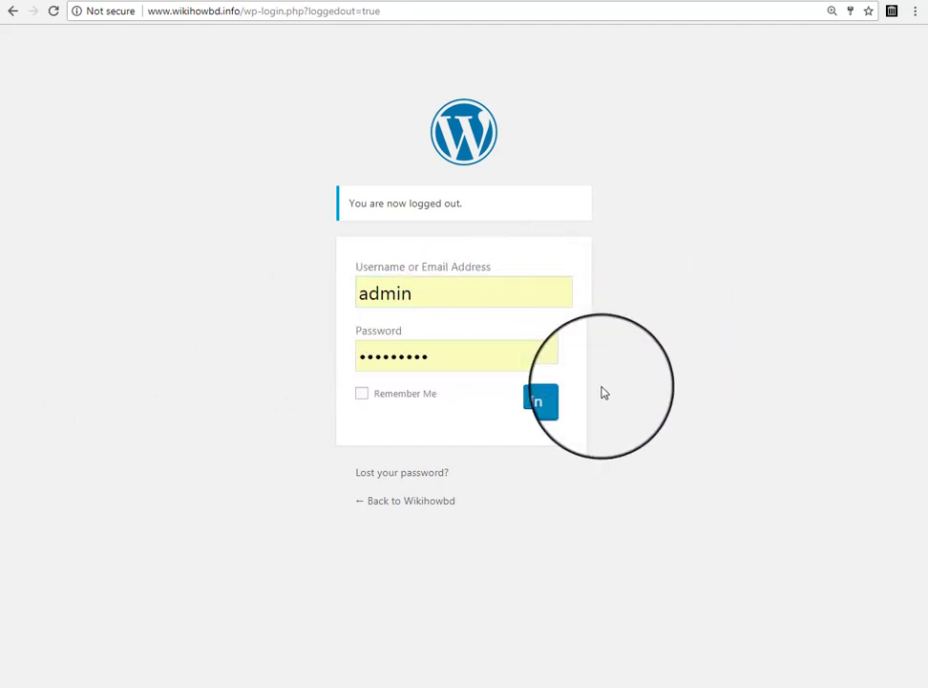
Log in to the site's admin area with the prefilled credentials and open the post categories page
{"action": "left_click", "coordinate": [554, 398]}
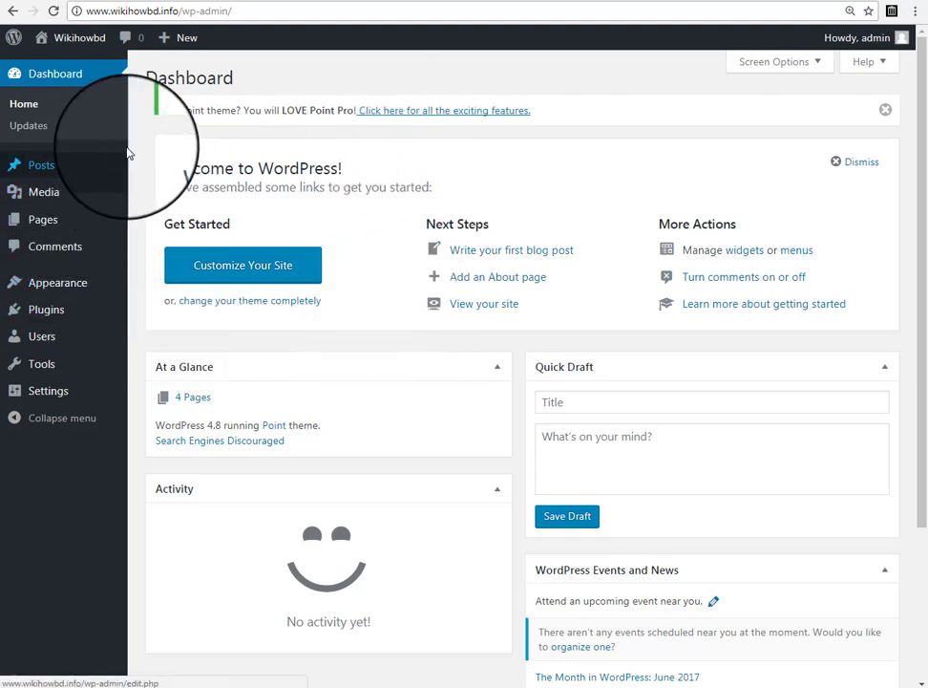
{"action": "mouse_move", "coordinate": [64, 170]}
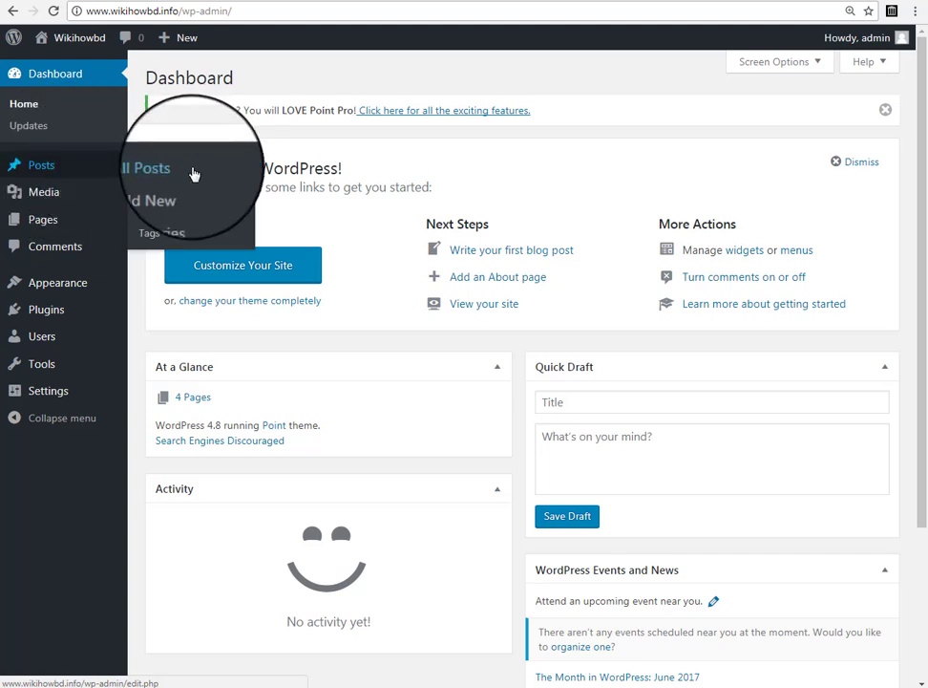
{"action": "left_click", "coordinate": [173, 218]}
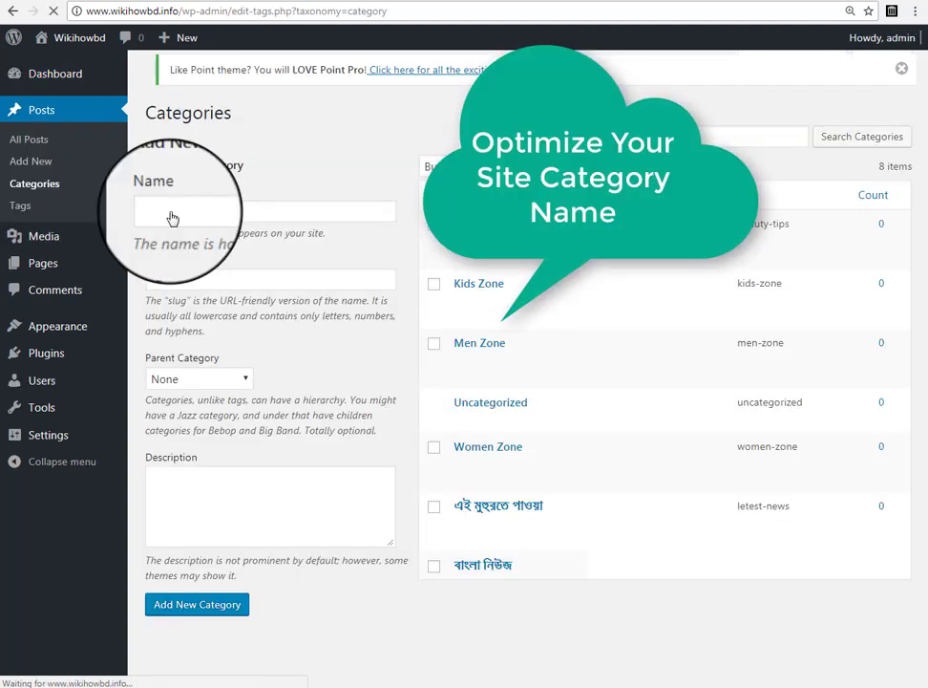
Add a new category named বাংলাদেশ with the slug bangladesh
{"action": "left_click", "coordinate": [172, 214]}
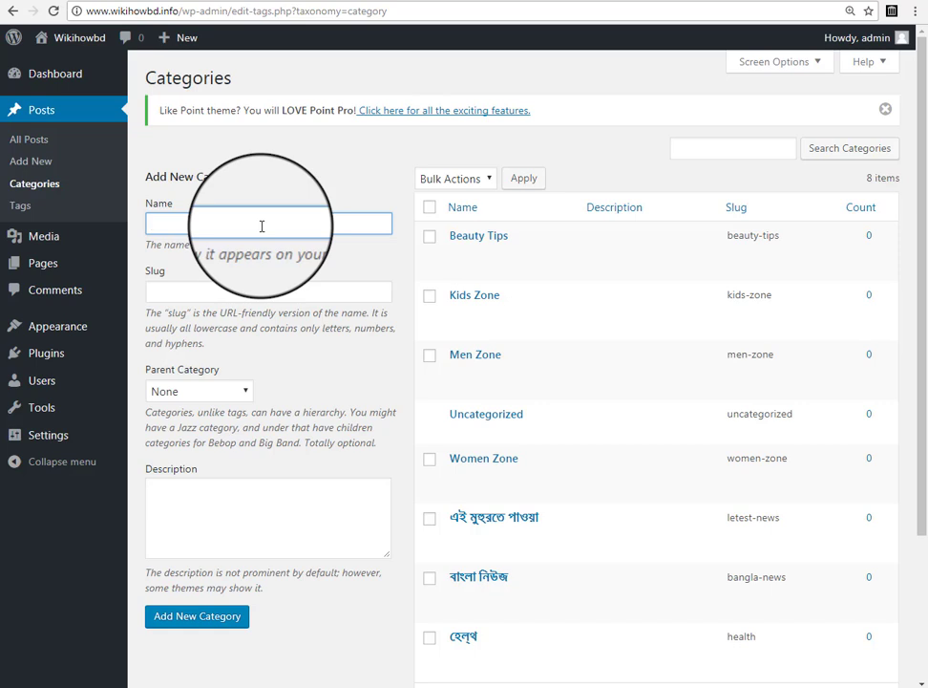
{"action": "type", "text": "ban"}
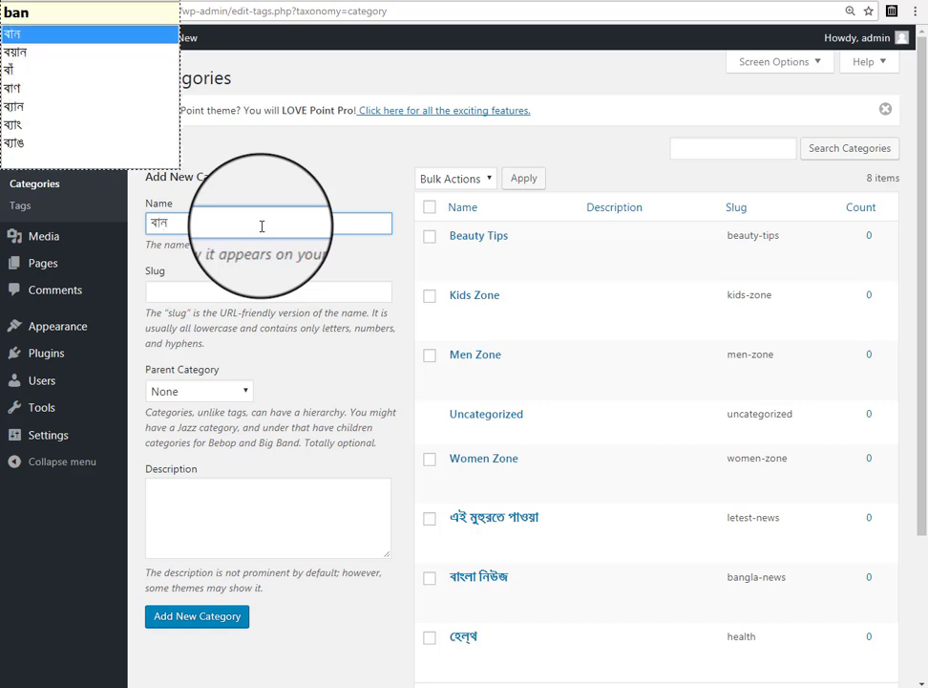
{"action": "type", "text": "gladesh"}
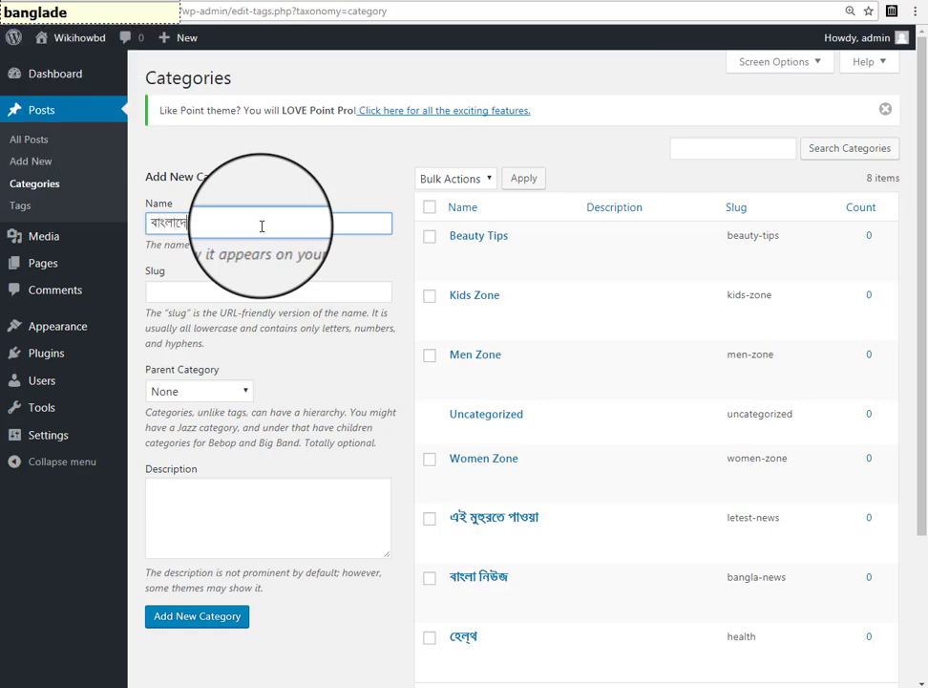
{"action": "key", "text": "space"}
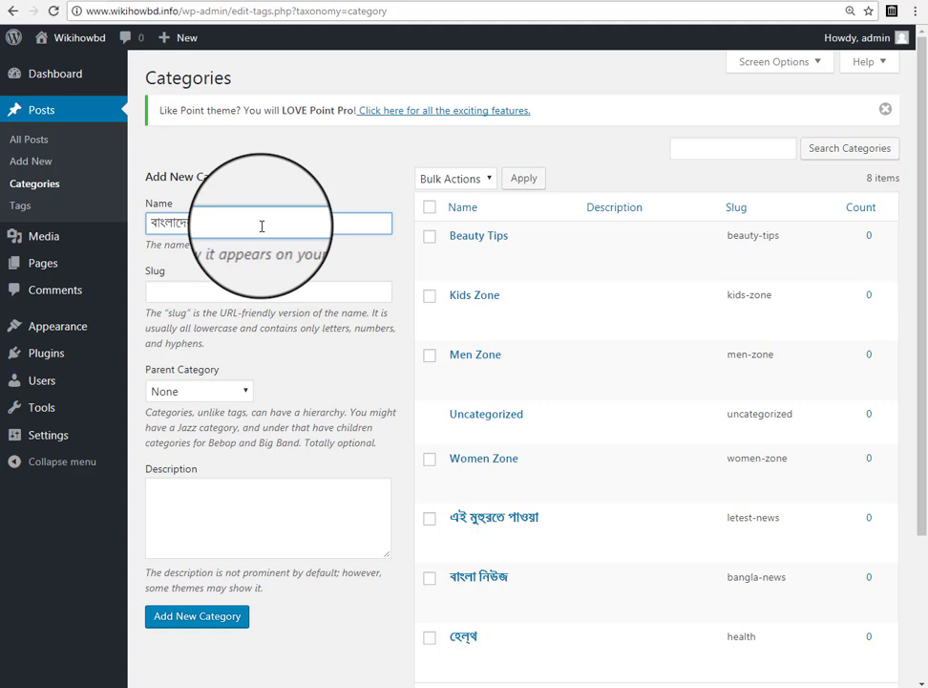
{"action": "left_click", "coordinate": [195, 293]}
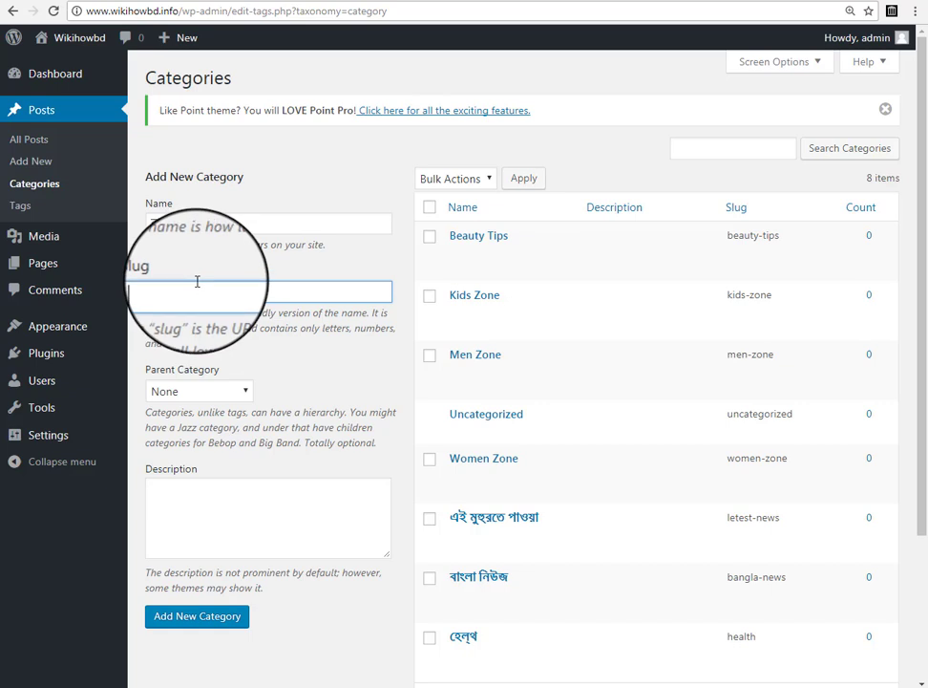
{"action": "left_click", "coordinate": [204, 221]}
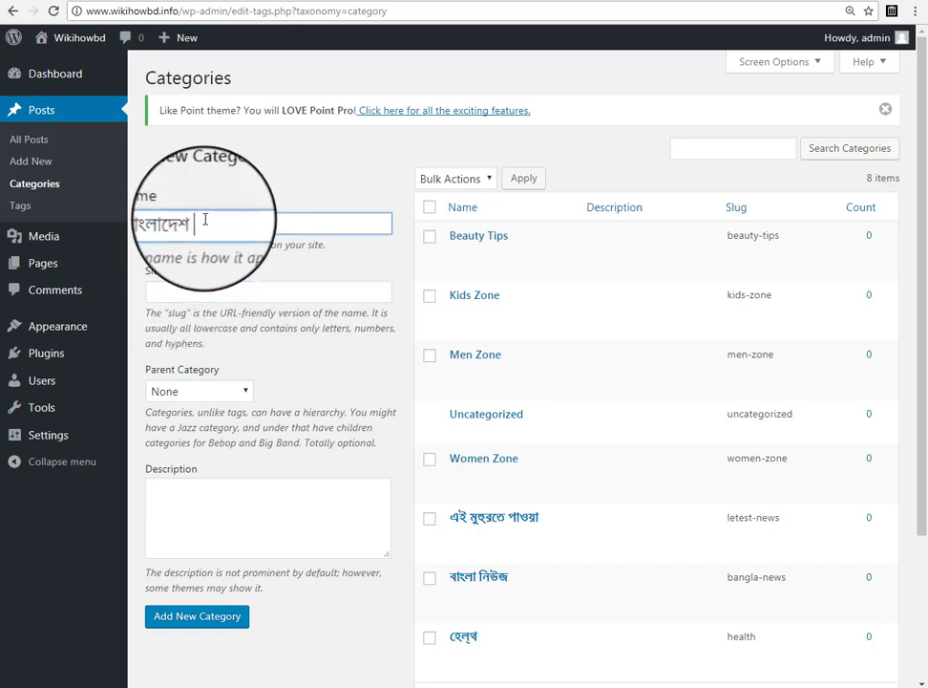
{"action": "left_click", "coordinate": [198, 285]}
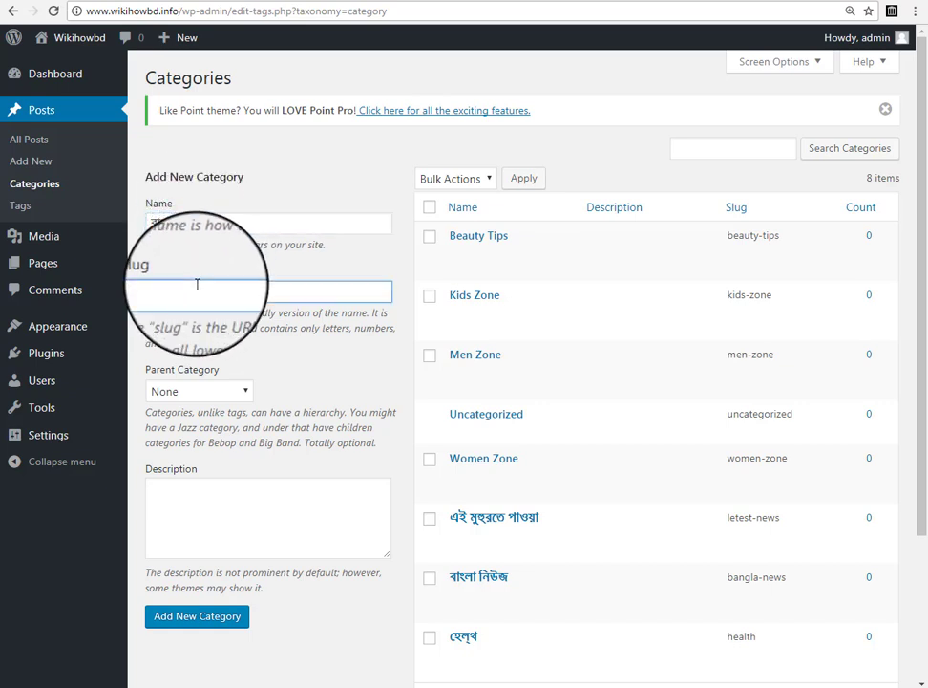
{"action": "type", "text": "bangladesh"}
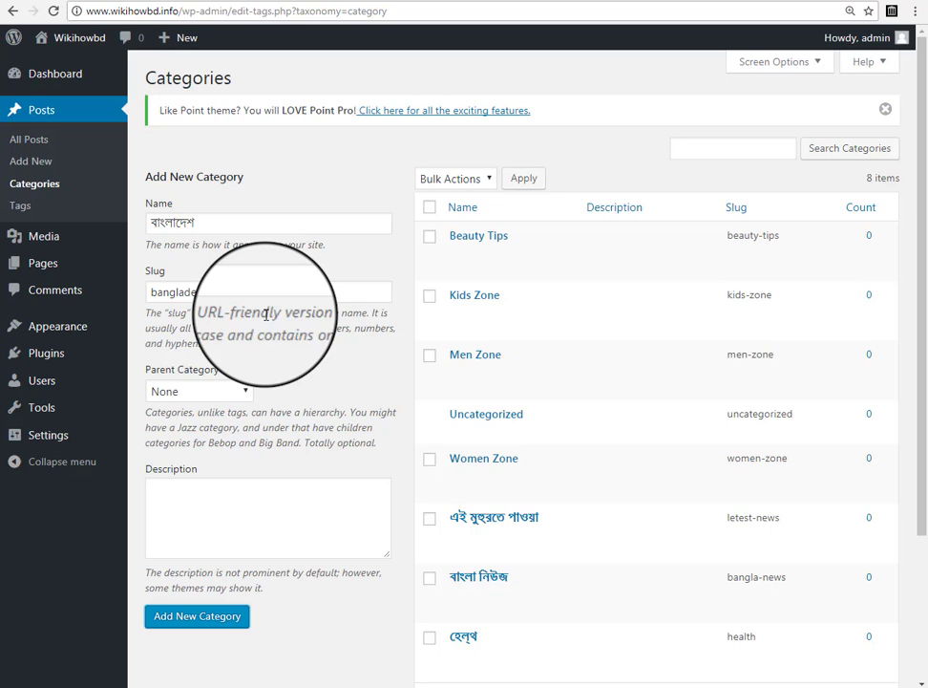
Enter সর্বশেষ in Bengali script as the name of the second new category
{"action": "left_click", "coordinate": [244, 221]}
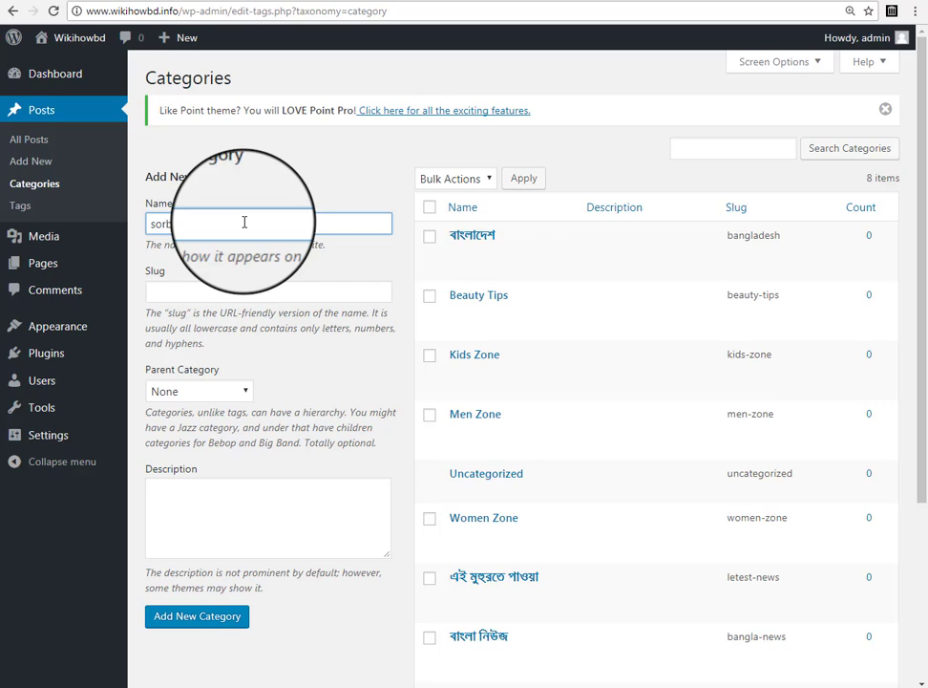
{"action": "key", "text": "ctrl+a"}
{"action": "key", "text": "BackSpace"}
{"action": "type", "text": "sorb"}
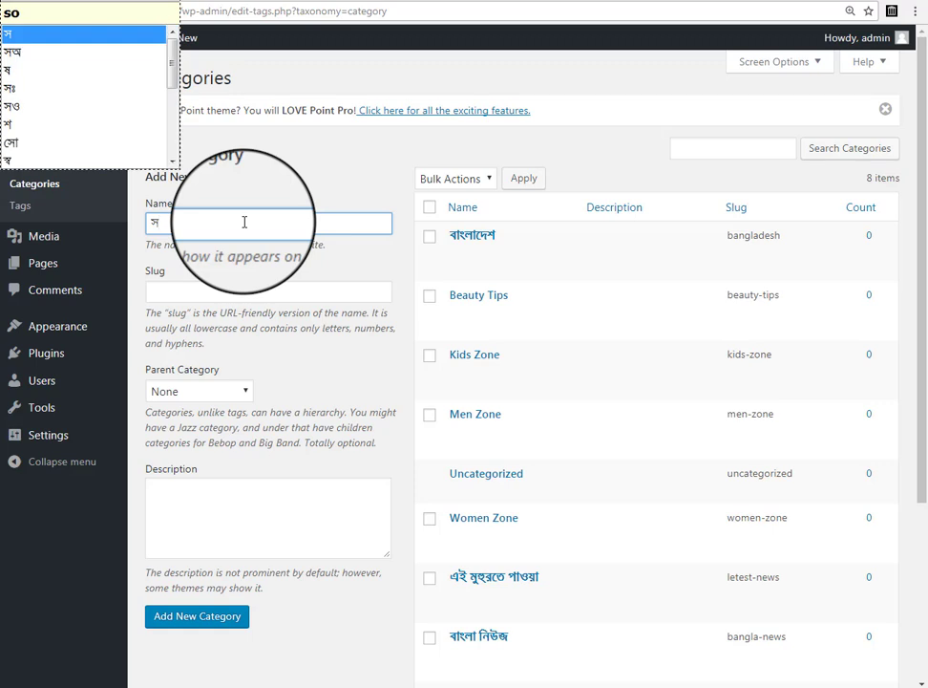
{"action": "type", "text": "oses"}
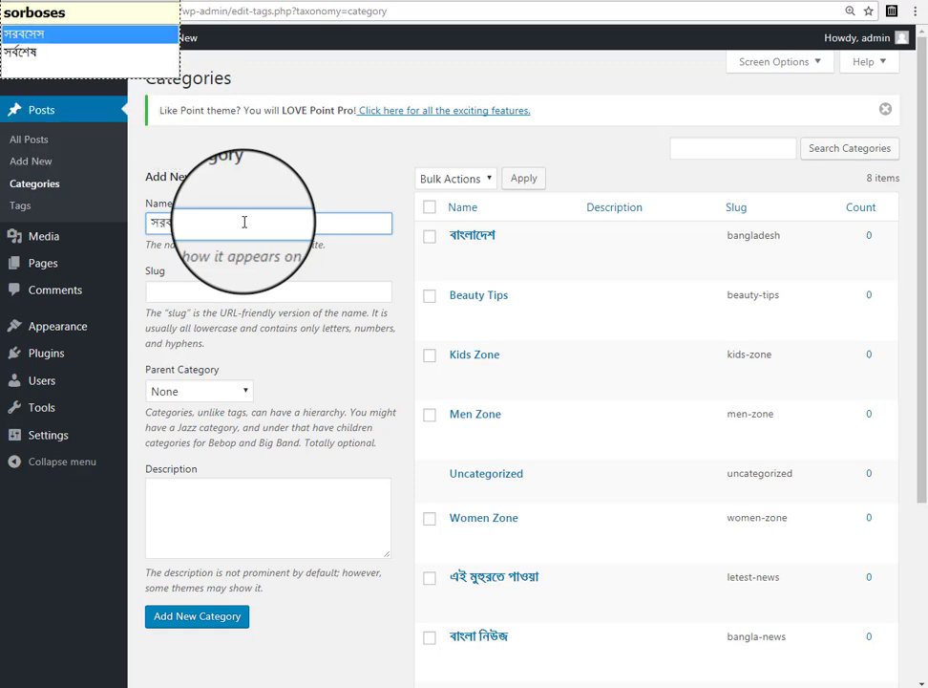
{"action": "key", "text": "Down"}
{"action": "key", "text": "Return"}
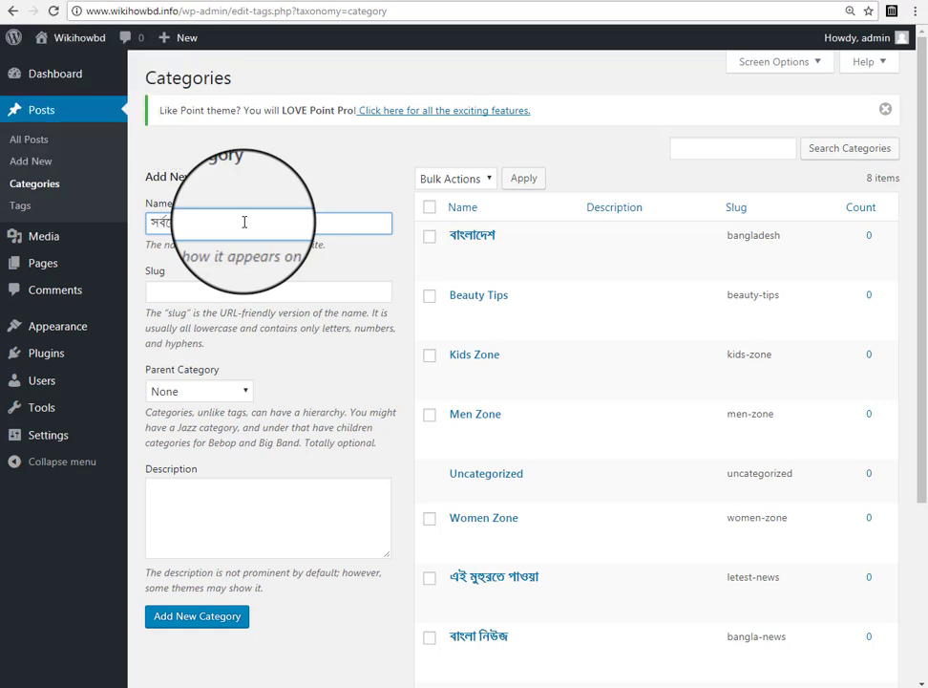
Give the সর্বশেষ category the English slug last-update and add it to the category list
{"action": "left_click", "coordinate": [221, 290]}
{"action": "type", "text": "l"}
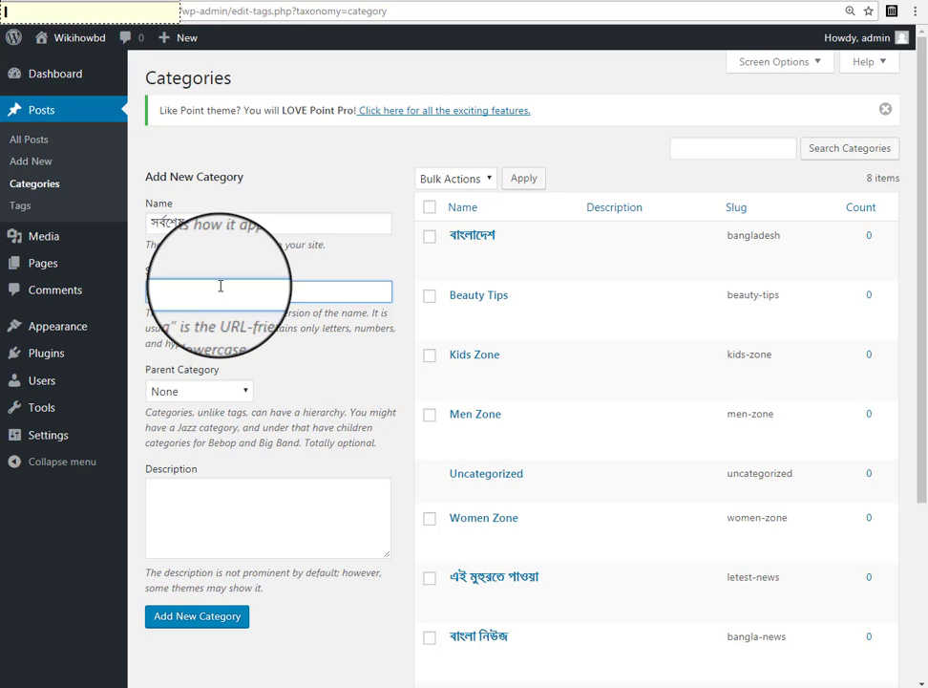
{"action": "key", "text": "BackSpace"}
{"action": "key", "text": "BackSpace"}
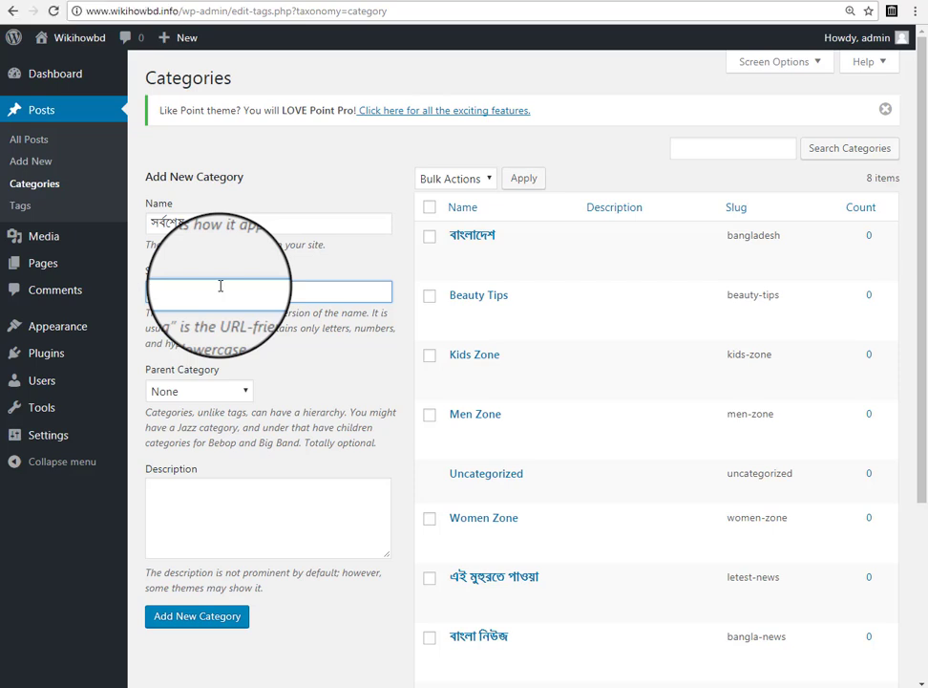
{"action": "type", "text": "update"}
{"action": "left_click", "coordinate": [226, 619]}
{"action": "left_click", "coordinate": [190, 229]}
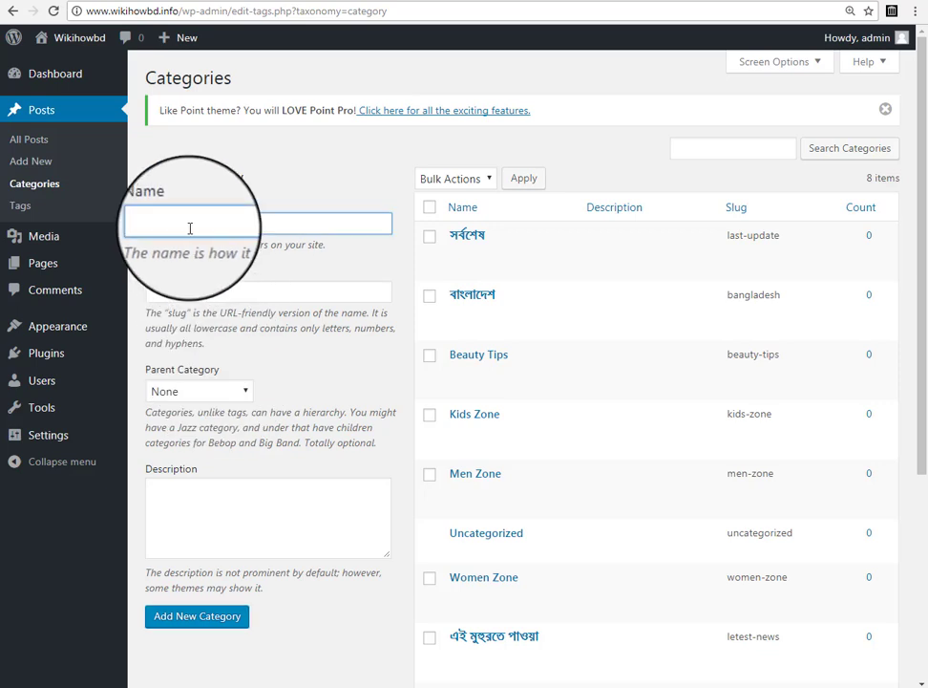
{"action": "type", "text": "binodon"}
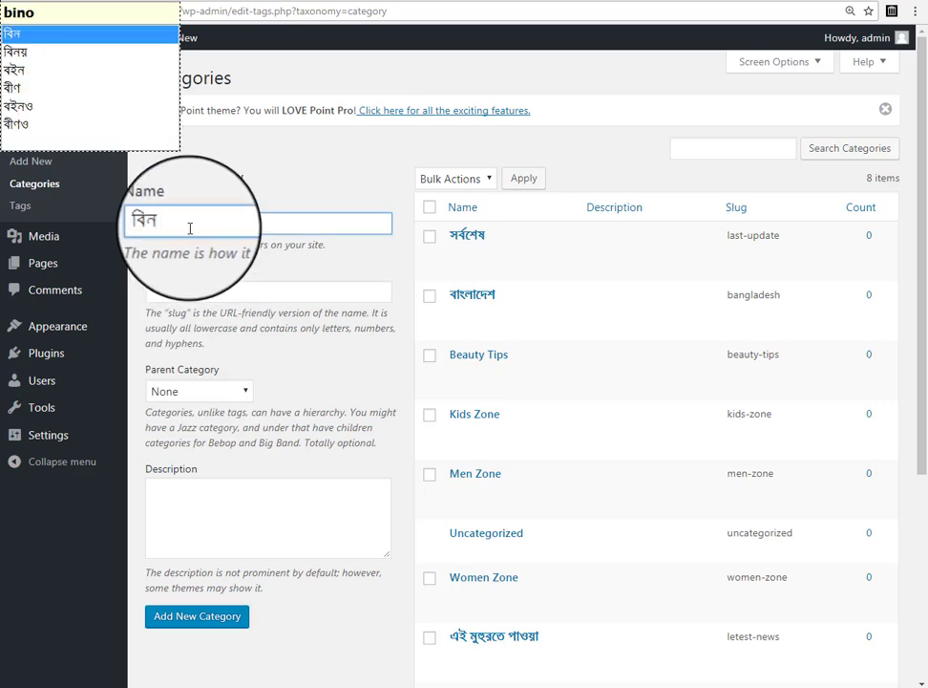
{"action": "left_click_drag", "start_coordinate": [206, 230], "coordinate": [109, 219]}
{"action": "type", "text": "nino"}
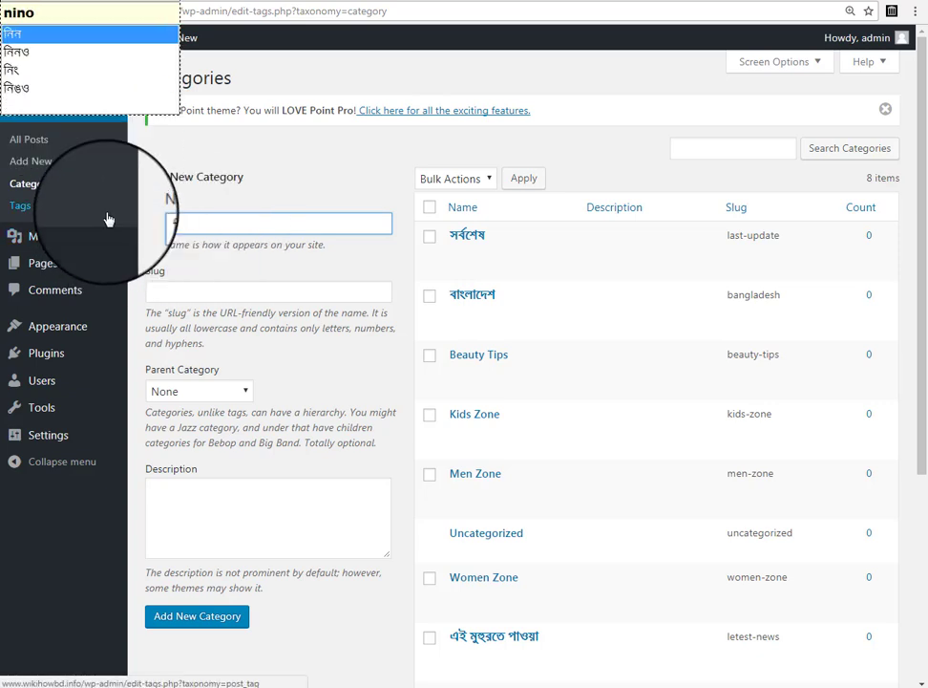
{"action": "type", "text": "don"}
{"action": "key", "text": "BackSpace"}
{"action": "key", "text": "BackSpace"}
{"action": "key", "text": "BackSpace"}
{"action": "key", "text": "BackSpace"}
{"action": "key", "text": "BackSpace"}
{"action": "key", "text": "BackSpace"}
{"action": "key", "text": "BackSpace"}
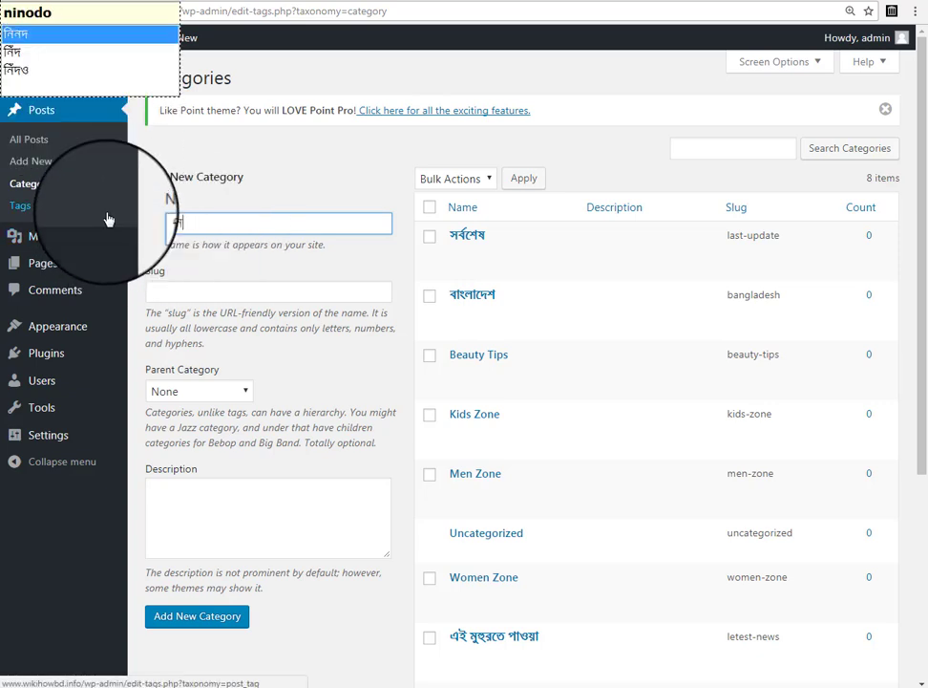
Add a new category named বিনোদন with the slug entartainment
{"action": "type", "text": "binodon"}
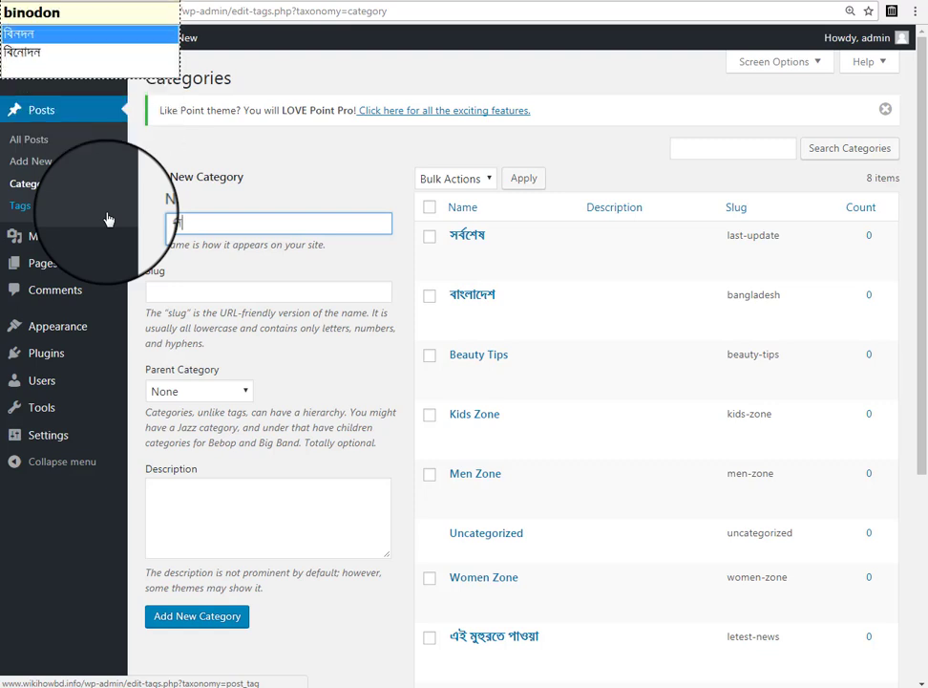
{"action": "key", "text": "Down"}
{"action": "key", "text": "Return"}
{"action": "left_click", "coordinate": [196, 296]}
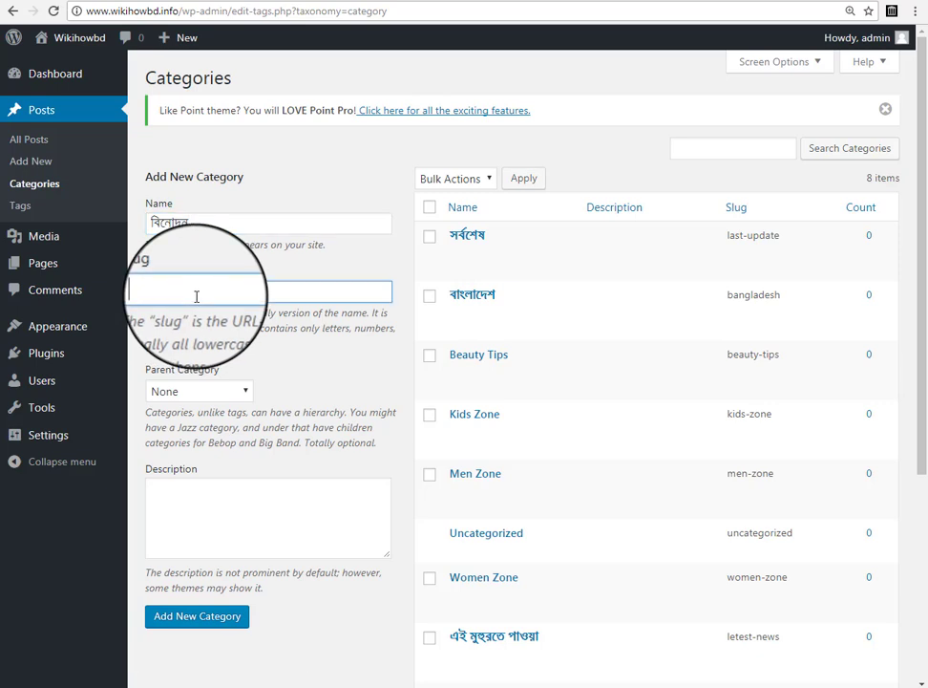
{"action": "type", "text": "entartainment"}
{"action": "left_click", "coordinate": [199, 630]}
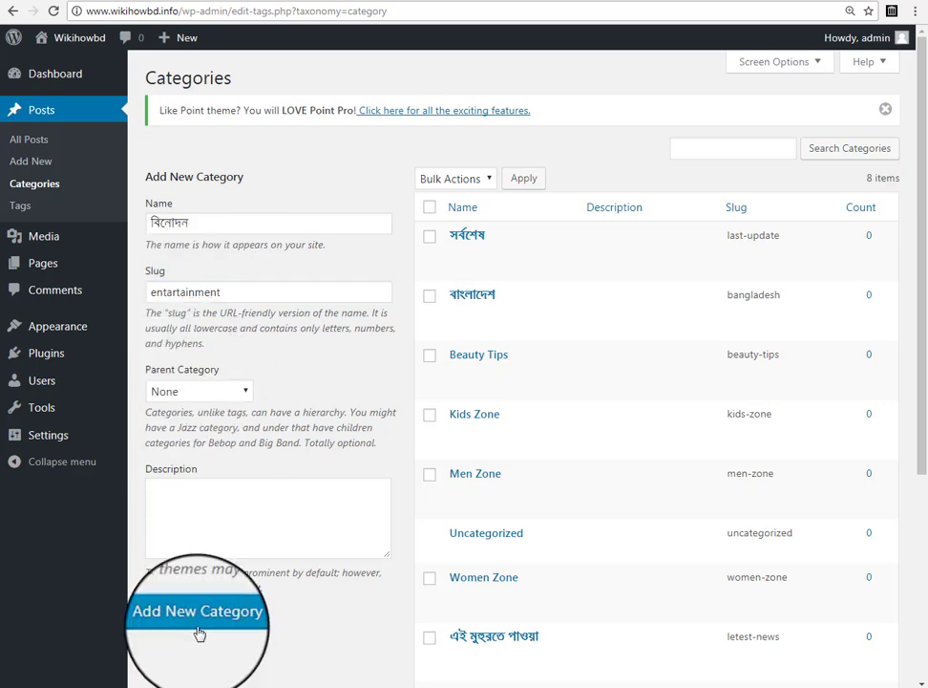
{"action": "left_click", "coordinate": [218, 229]}
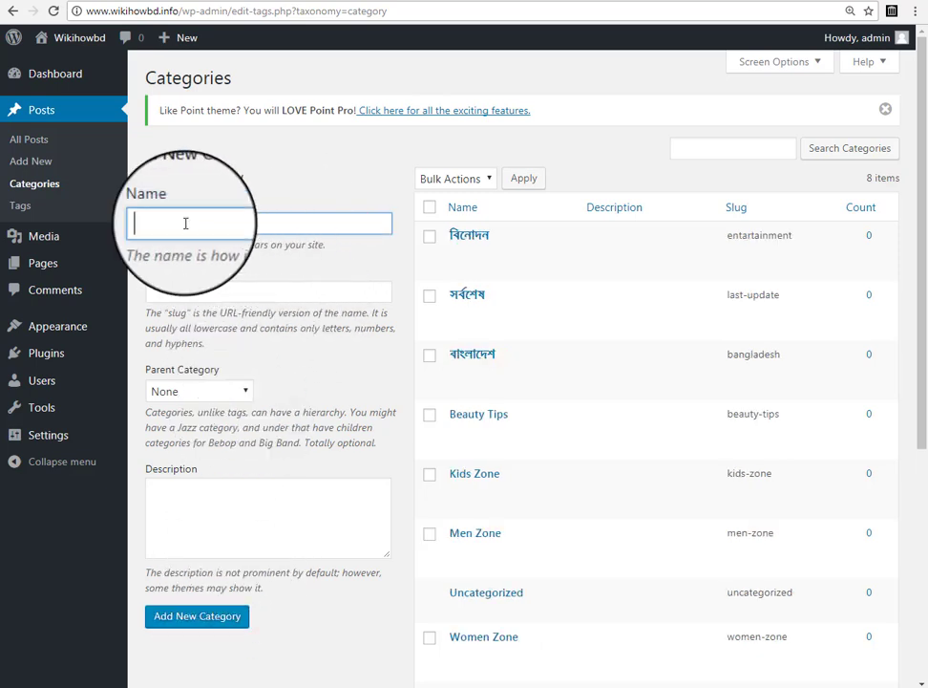
{"action": "left_click", "coordinate": [186, 223]}
{"action": "left_click", "coordinate": [250, 193]}
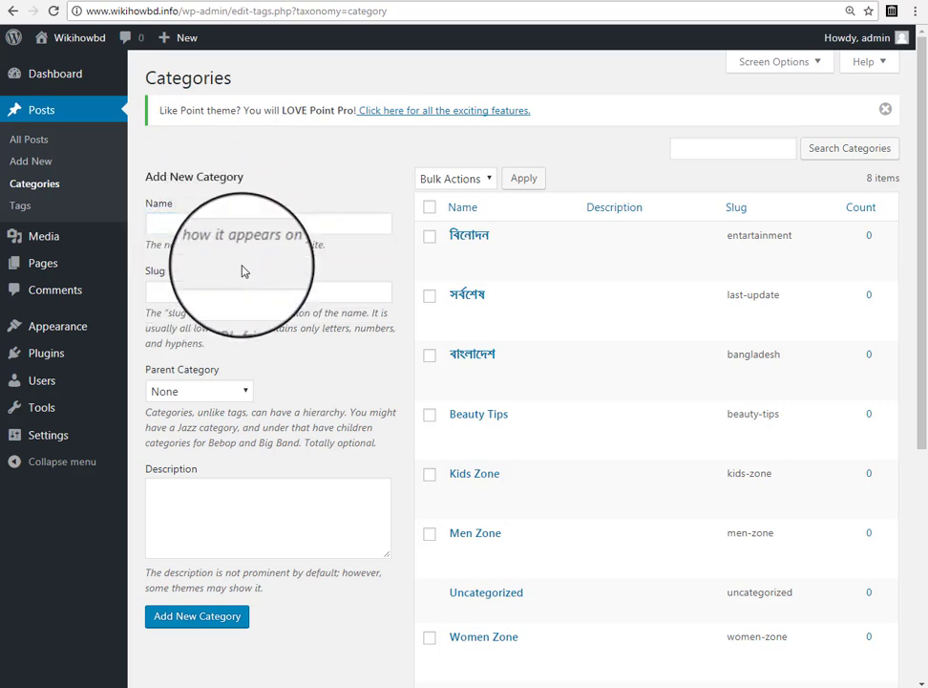
{"action": "left_click", "coordinate": [191, 294]}
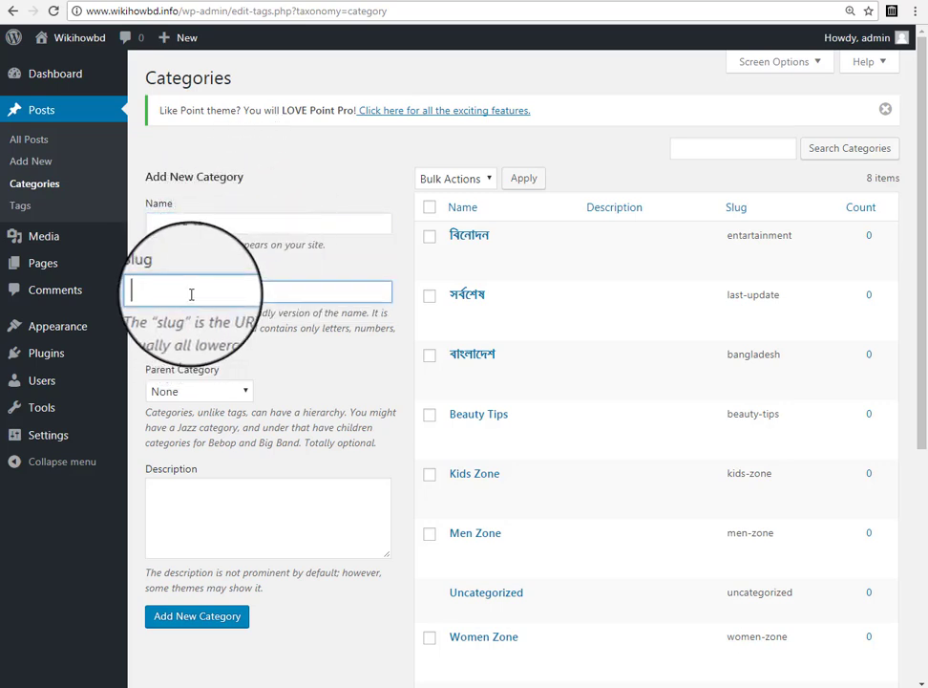
Fill in a sample new category with the name bangla here and the slug english here
{"action": "left_click", "coordinate": [182, 222]}
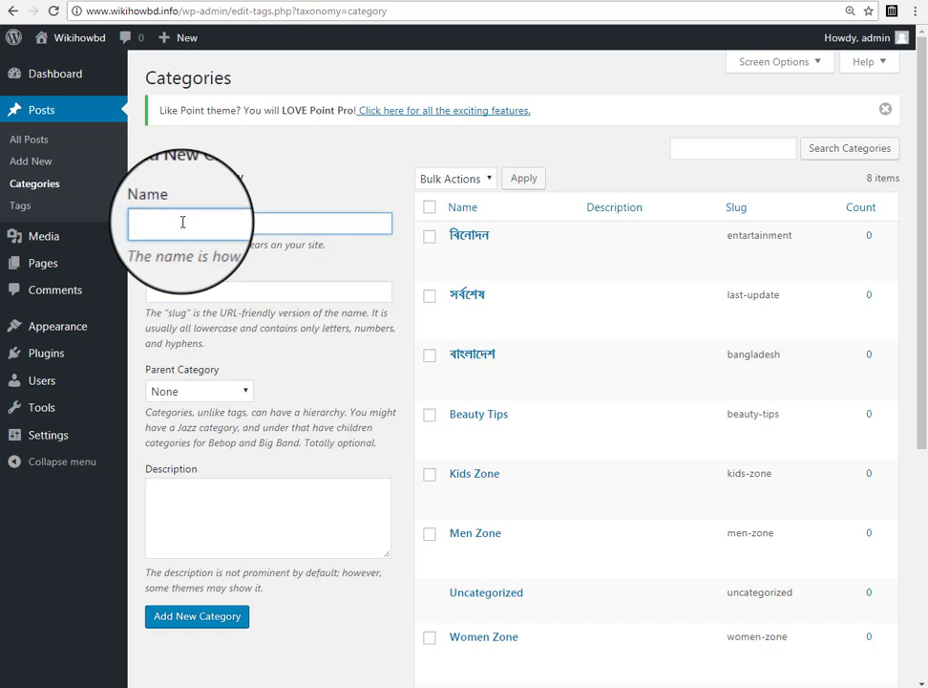
{"action": "type", "text": "bangla here"}
{"action": "left_click", "coordinate": [222, 286]}
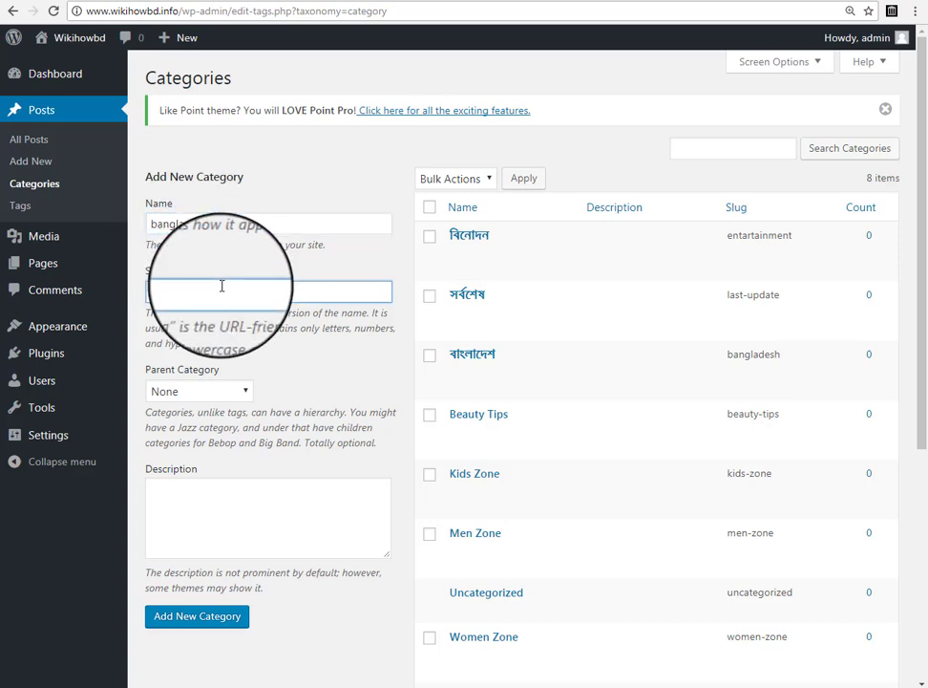
{"action": "type", "text": "english here"}
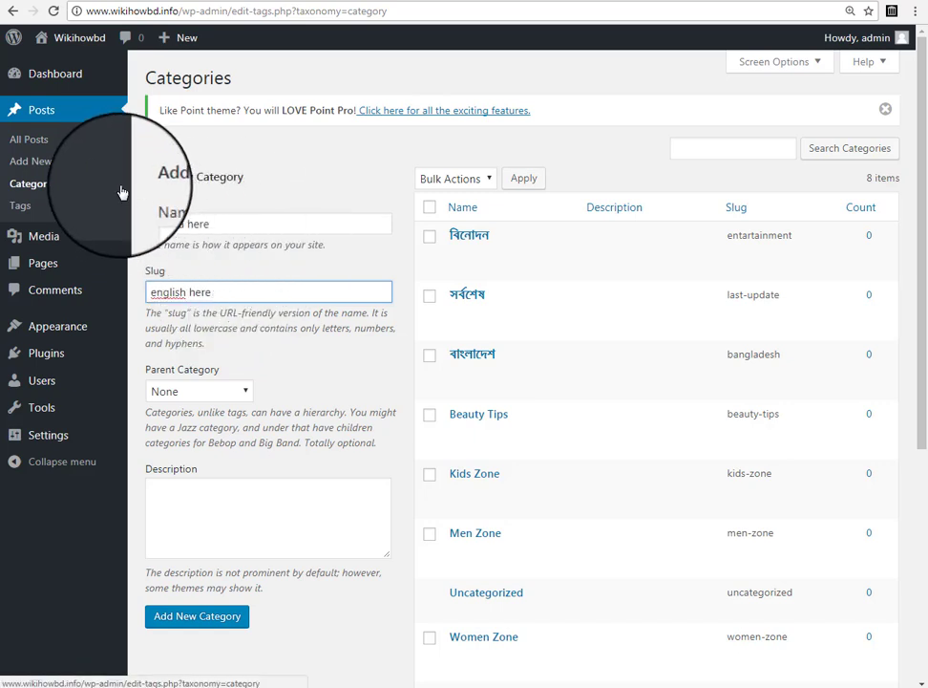
{"action": "scroll", "coordinate": [122, 193], "scroll_direction": "down", "scroll_amount": 1}
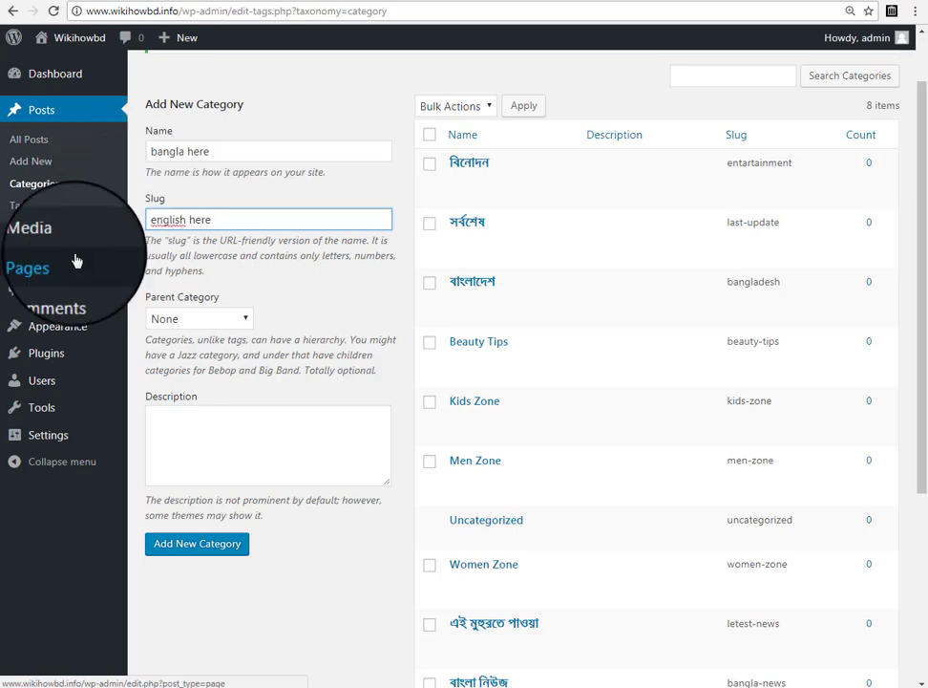
Start a new page and give it the Bengali title নীতিমালা
{"action": "left_click", "coordinate": [54, 265]}
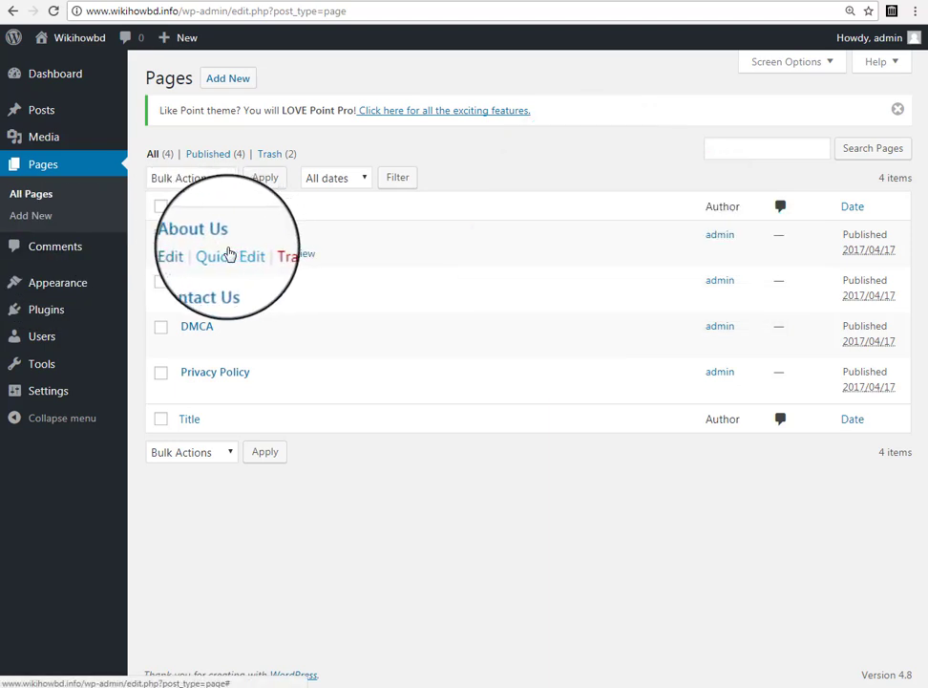
{"action": "left_click", "coordinate": [236, 82]}
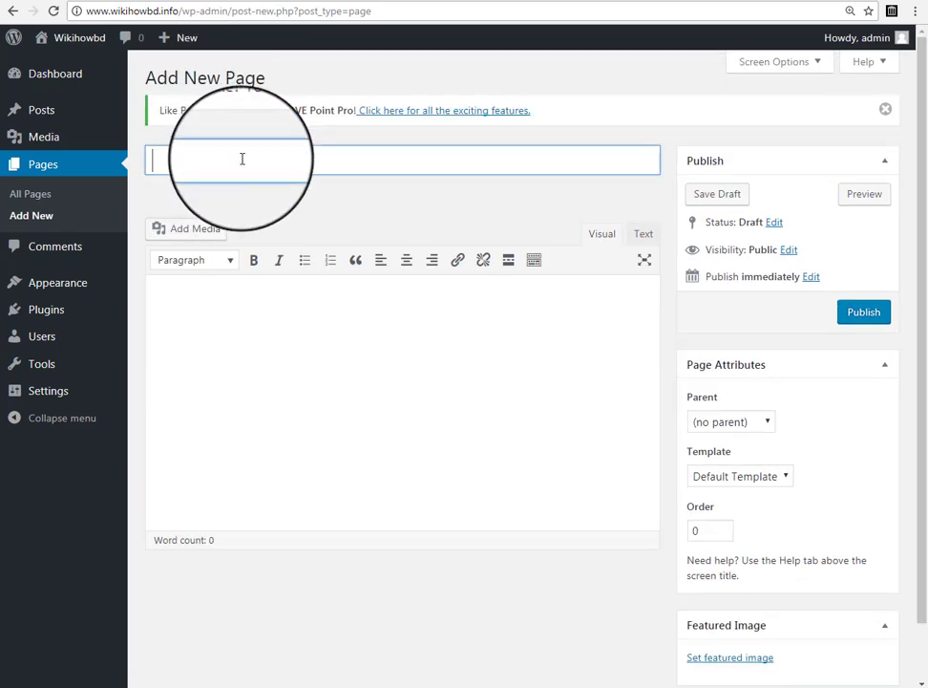
{"action": "type", "text": "nitimal"}
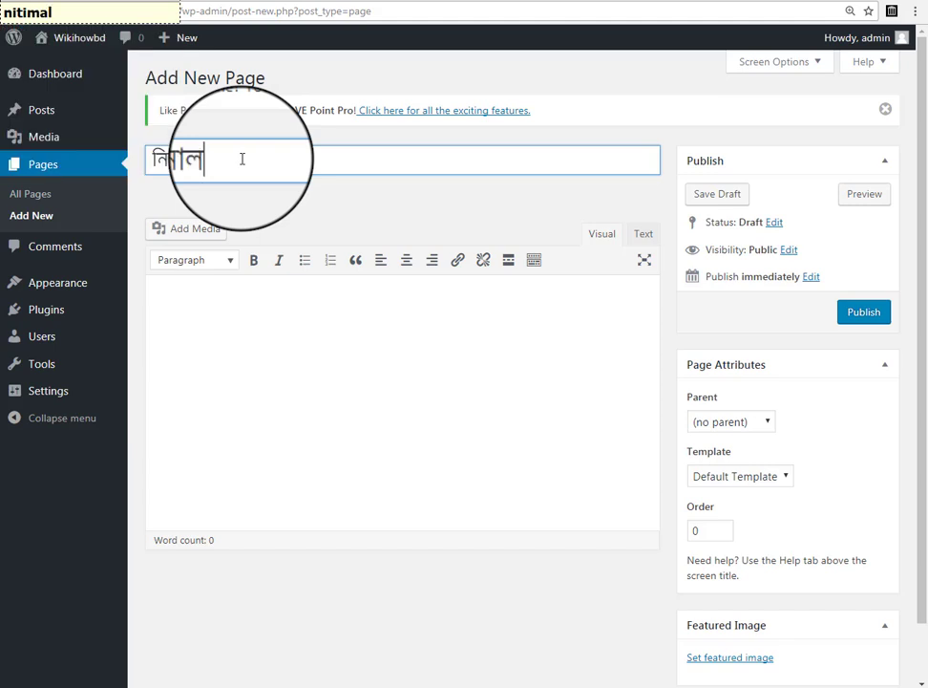
{"action": "type", "text": "a"}
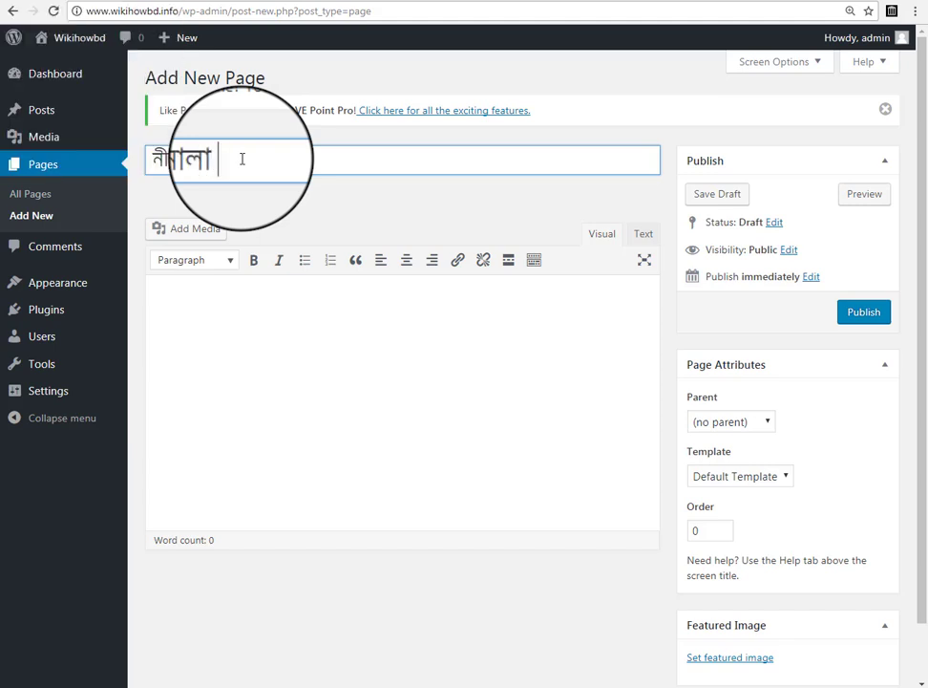
{"action": "left_click", "coordinate": [393, 344]}
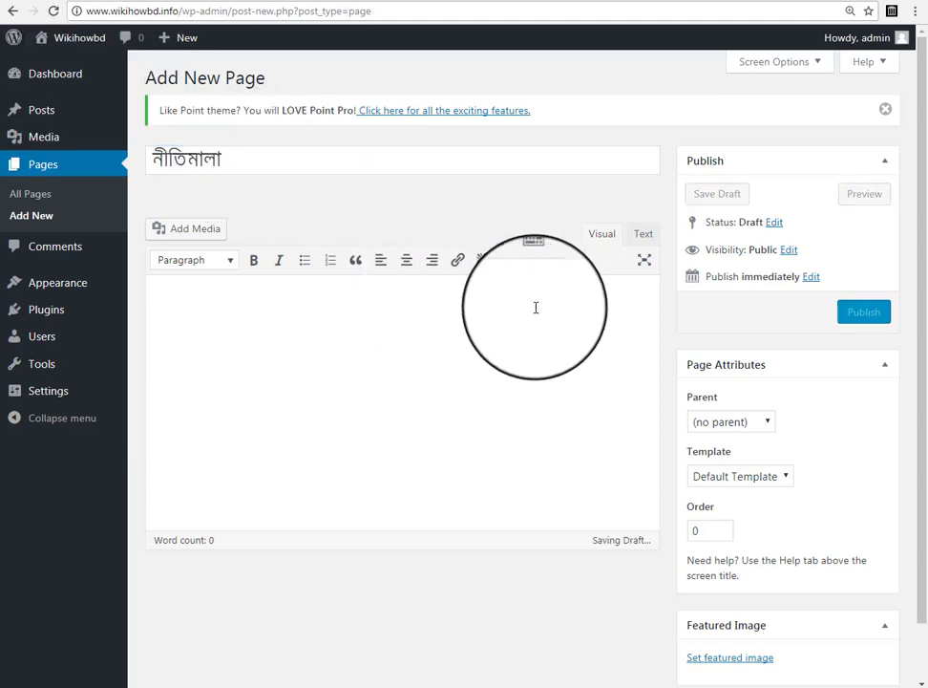
{"action": "type", "text": "sdasadsadsadsdffsdfdffg"}
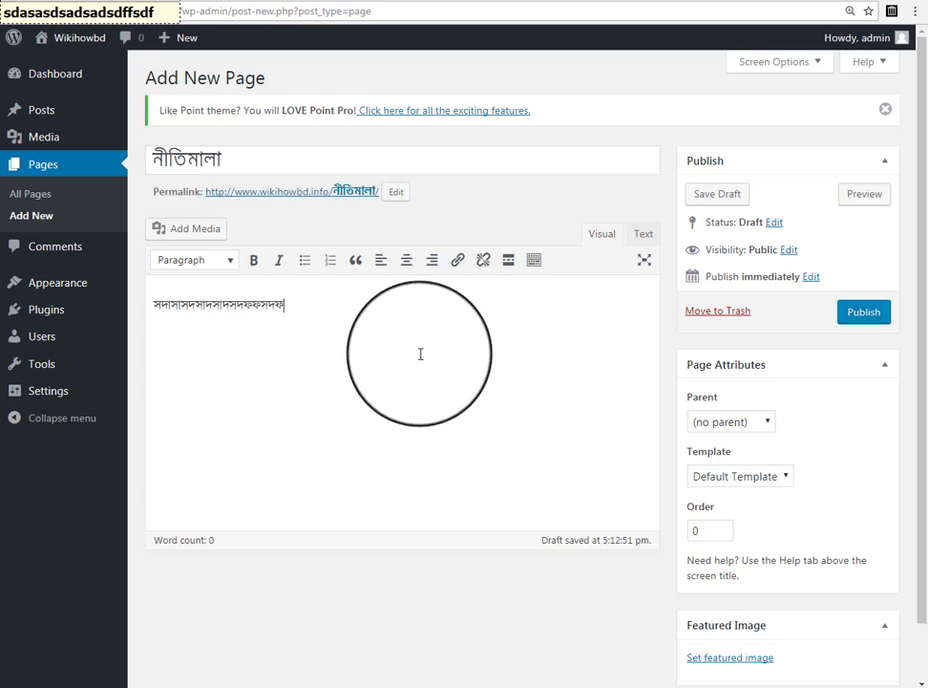
{"action": "key", "text": "ctrl+a"}
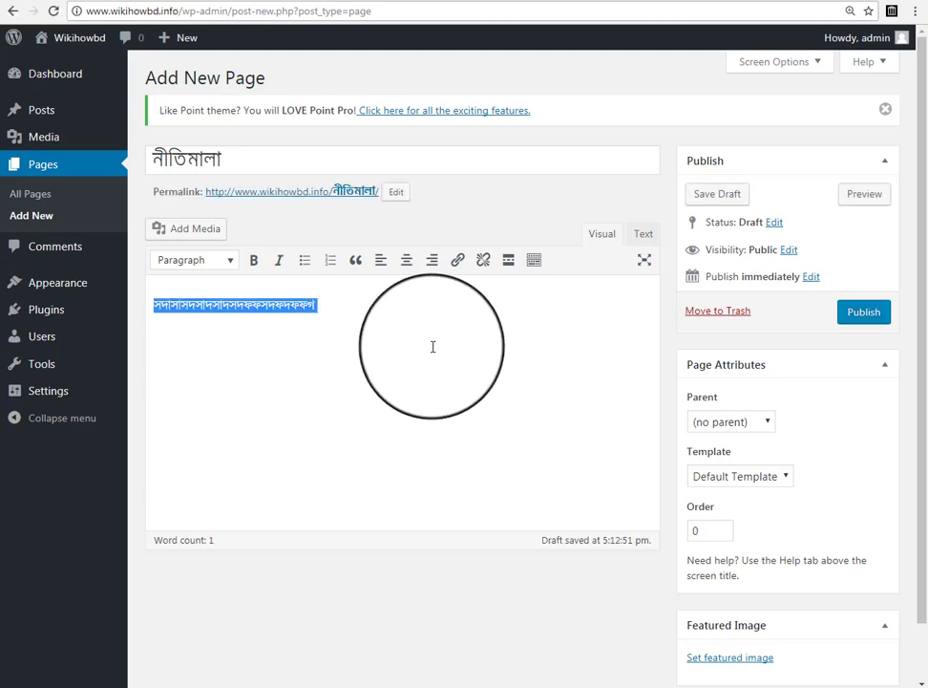
{"action": "key", "text": "BackSpace"}
Replace the Bengali slug in the new page's permalink with the English privacy-policy
{"action": "left_click", "coordinate": [395, 192]}
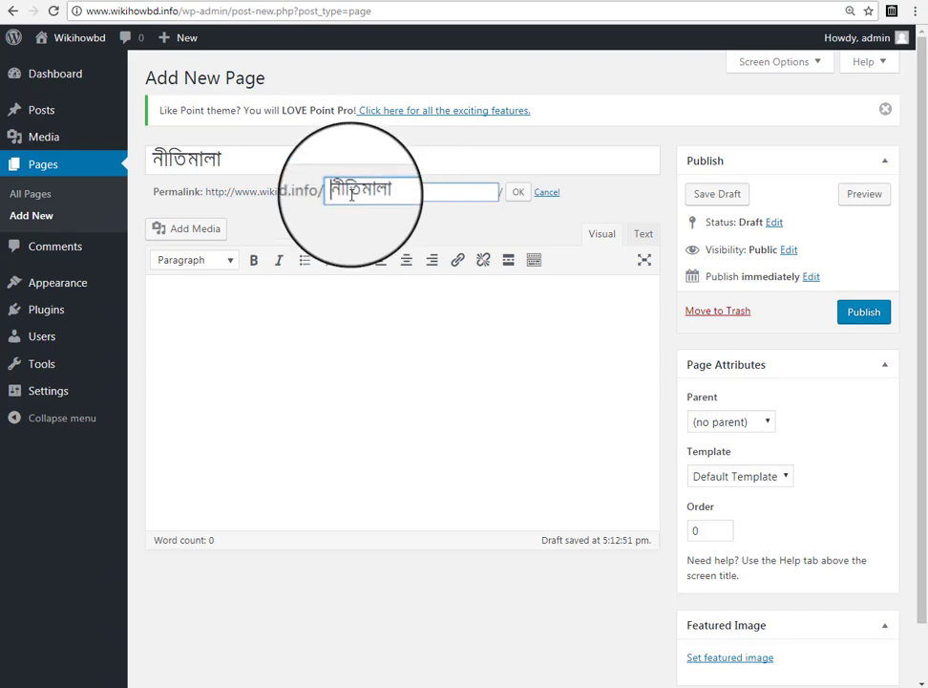
{"action": "left_click_drag", "start_coordinate": [336, 191], "coordinate": [444, 170]}
{"action": "key", "text": "BackSpace"}
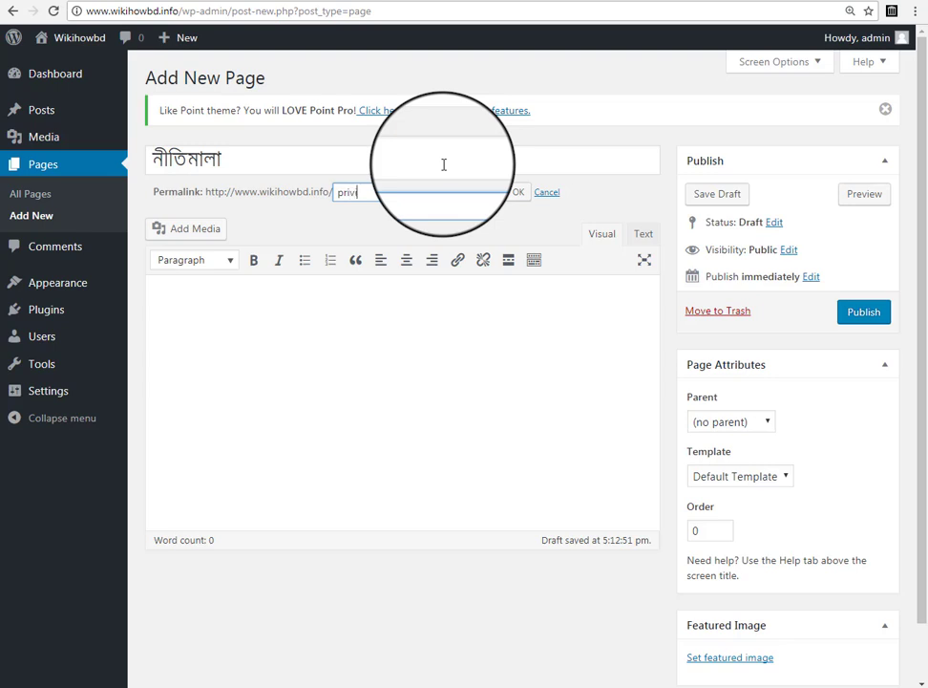
{"action": "type", "text": "privicy"}
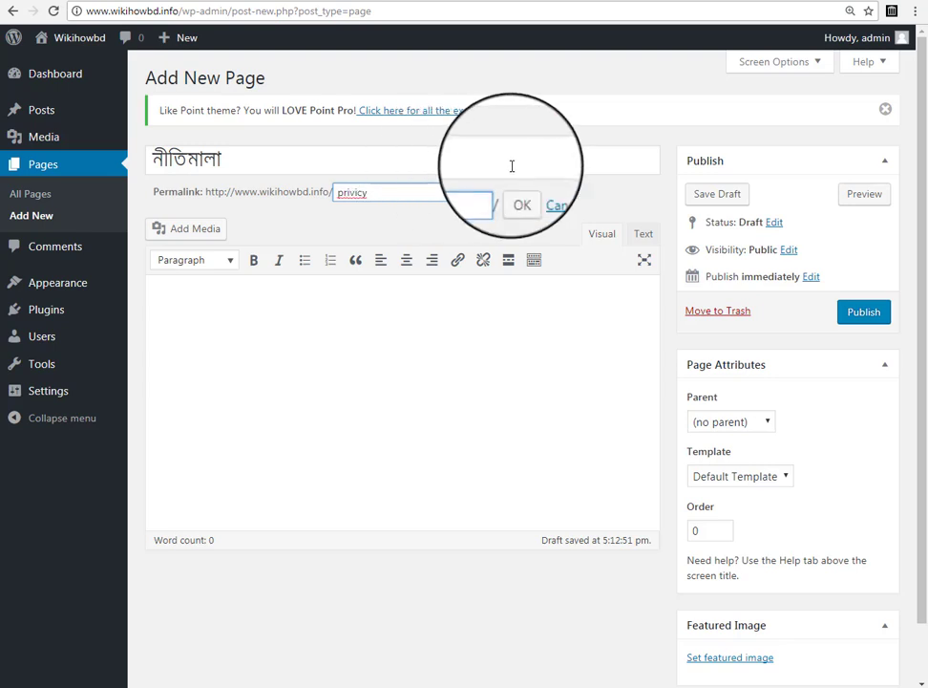
{"action": "right_click", "coordinate": [360, 193]}
{"action": "left_click", "coordinate": [398, 202]}
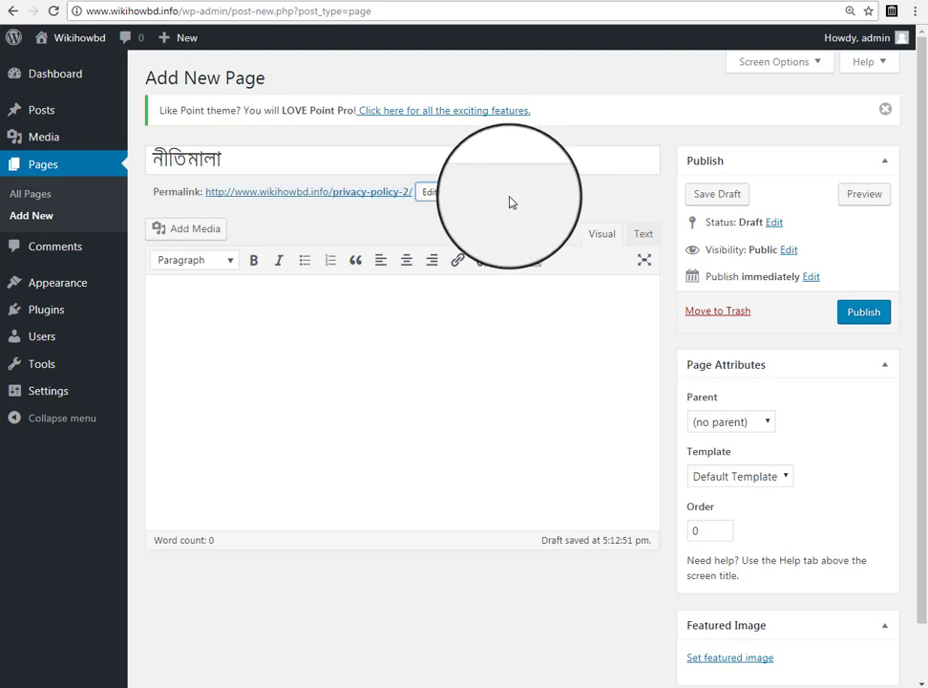
Open the site's permalink settings, leaving the new page without saving its latest changes
{"action": "mouse_move", "coordinate": [110, 286]}
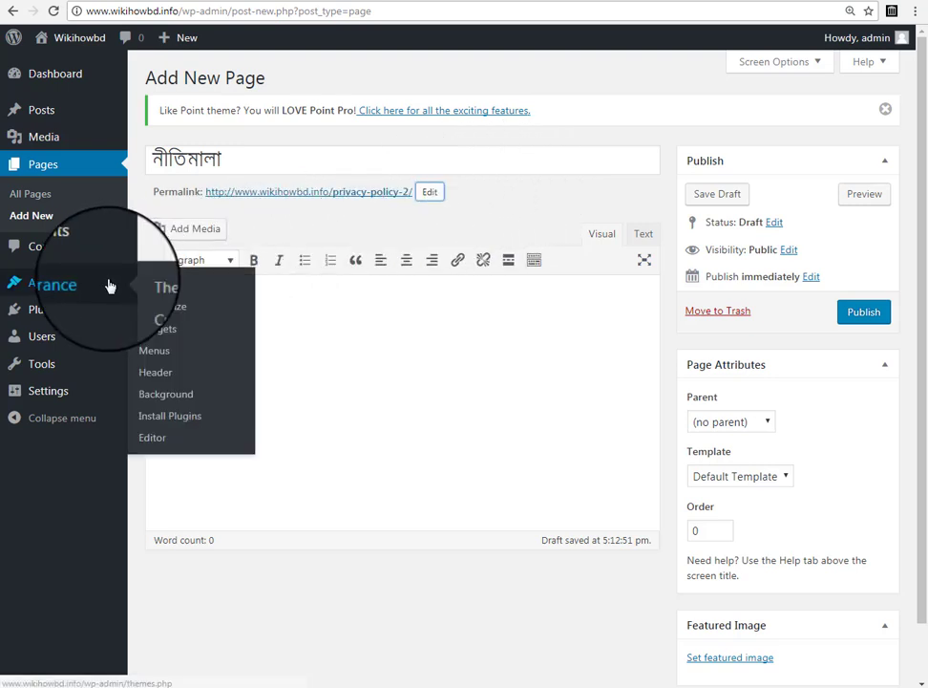
{"action": "left_click", "coordinate": [248, 159]}
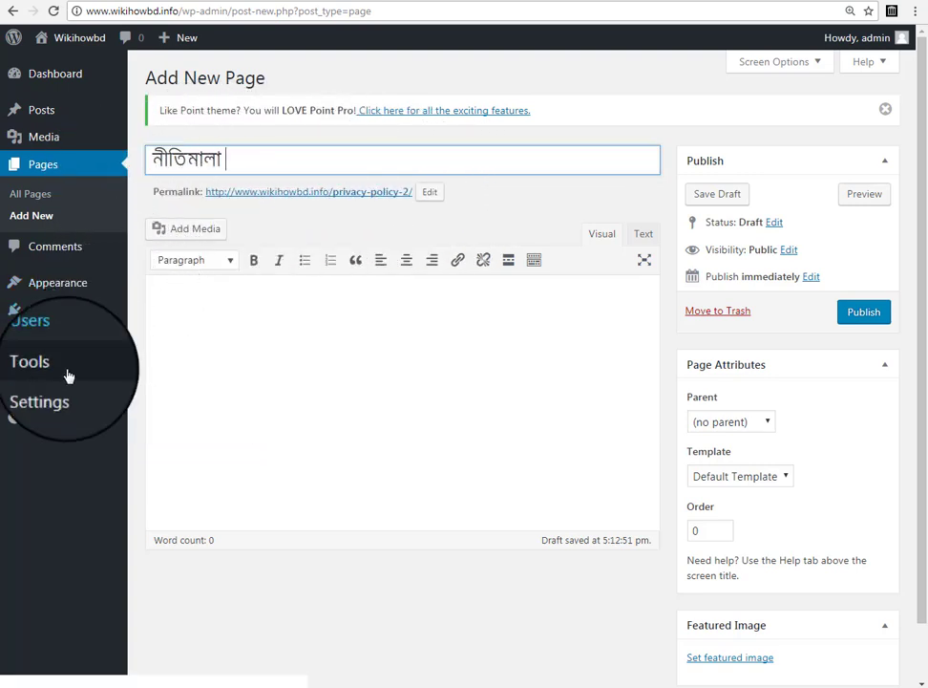
{"action": "mouse_move", "coordinate": [55, 390]}
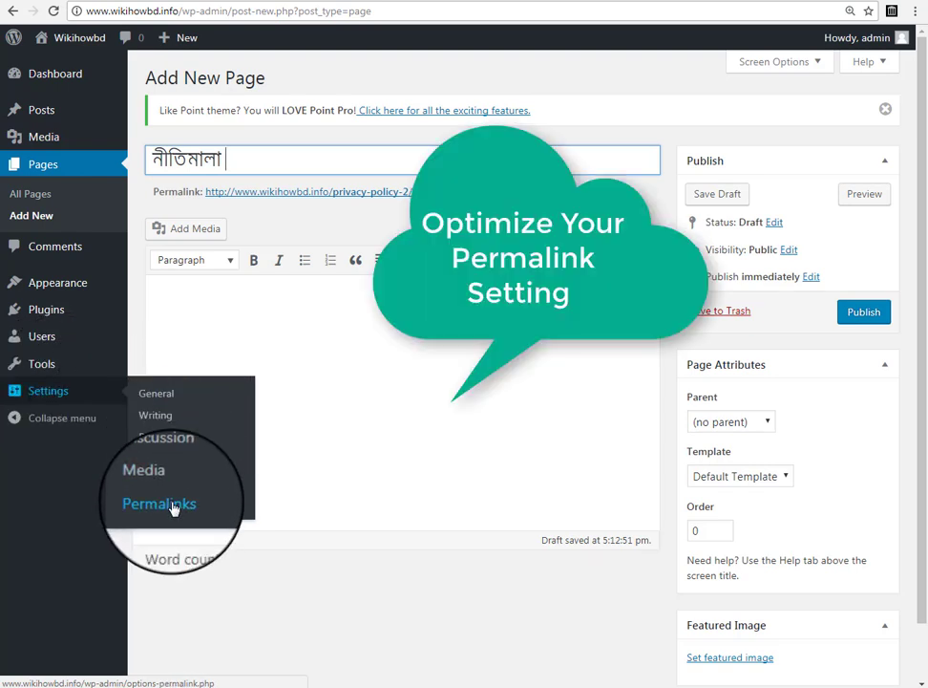
{"action": "left_click", "coordinate": [174, 508]}
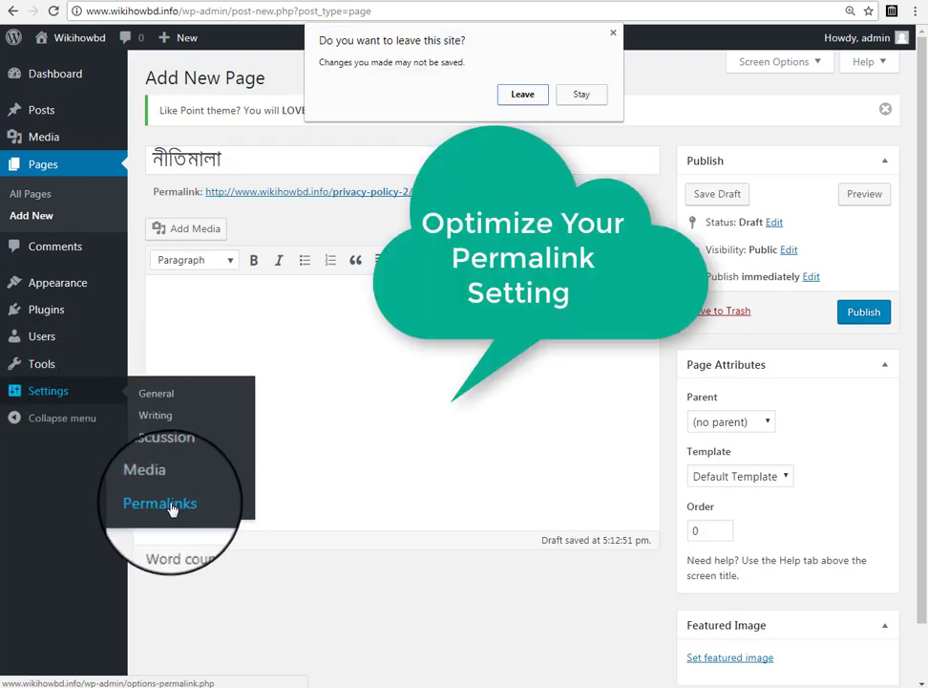
{"action": "left_click", "coordinate": [520, 96]}
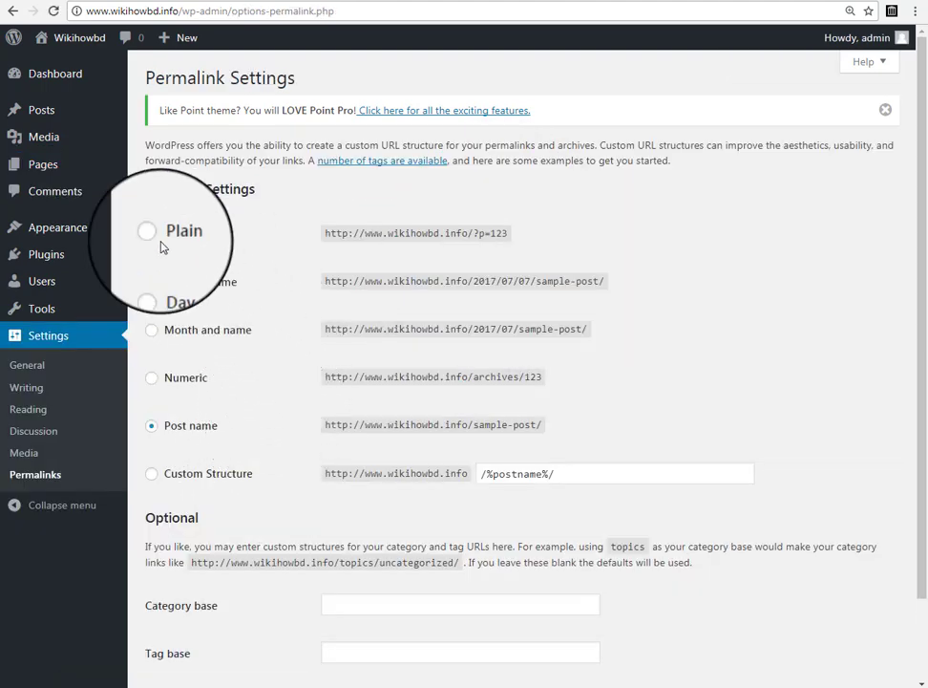
Keep Post name as the permalink structure among the common settings and save the changes
{"action": "key", "text": "ctrl+plus"}
{"action": "key", "text": "ctrl+plus"}
{"action": "key", "text": "ctrl+plus"}
{"action": "scroll", "coordinate": [363, 254], "scroll_direction": "down", "scroll_amount": 1}
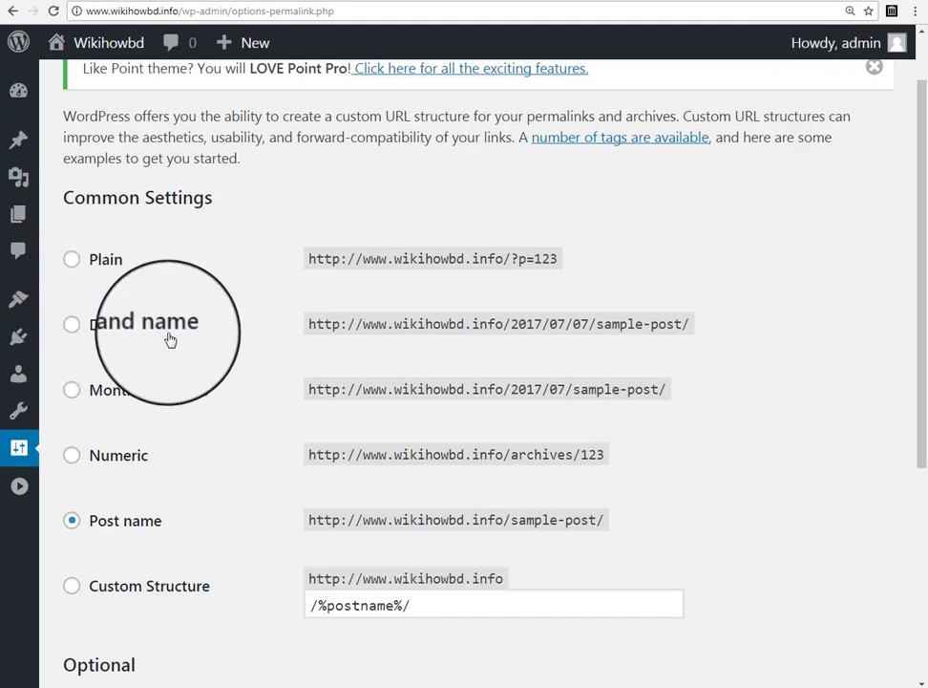
{"action": "scroll", "coordinate": [67, 348], "scroll_direction": "down", "scroll_amount": 1}
{"action": "scroll", "coordinate": [200, 328], "scroll_direction": "down", "scroll_amount": 1}
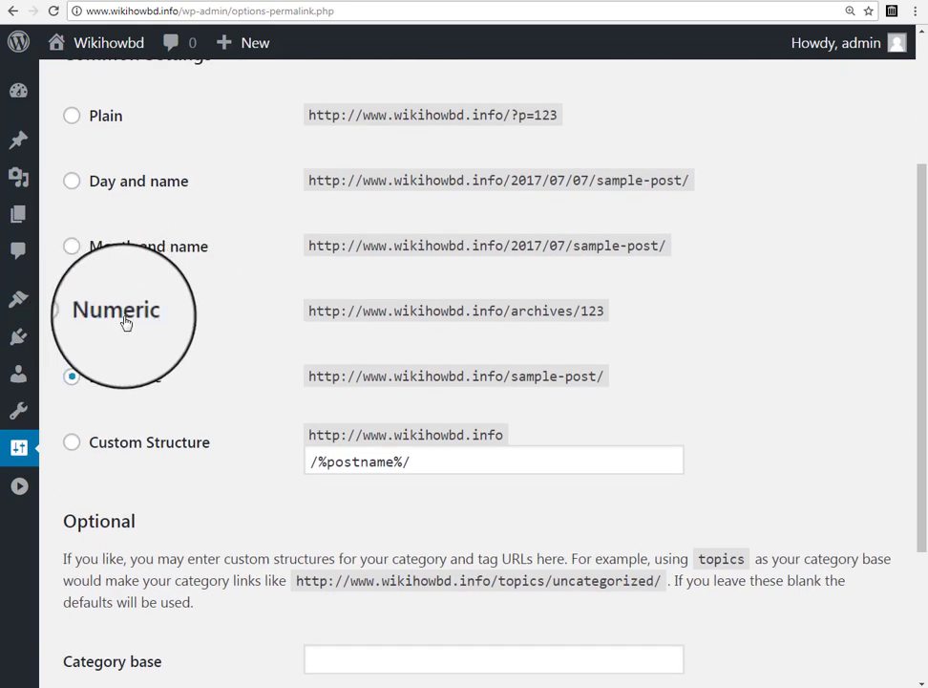
{"action": "scroll", "coordinate": [140, 390], "scroll_direction": "down", "scroll_amount": 1}
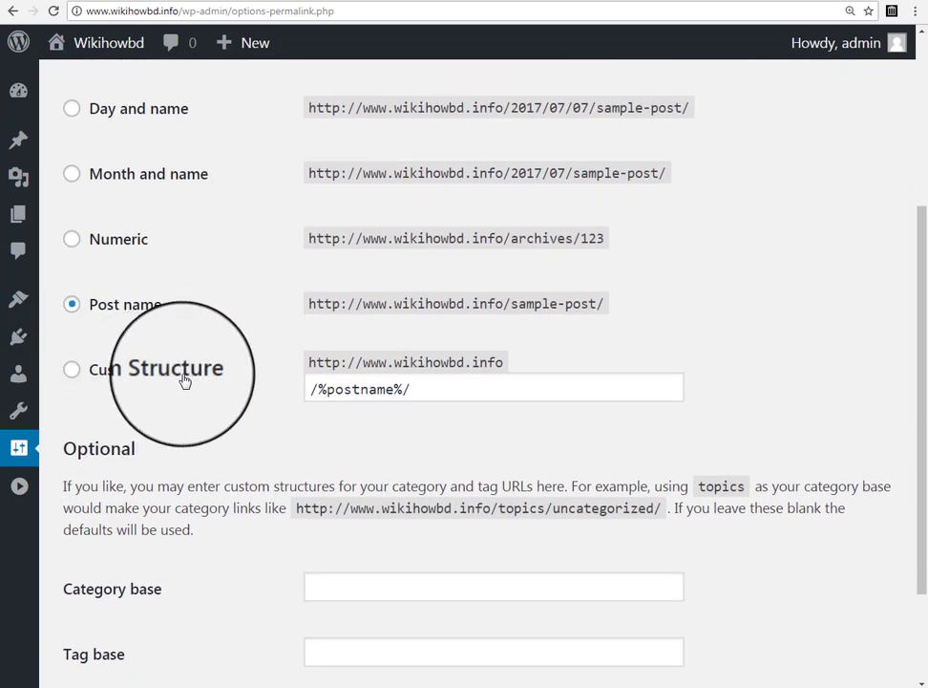
{"action": "left_click", "coordinate": [72, 239]}
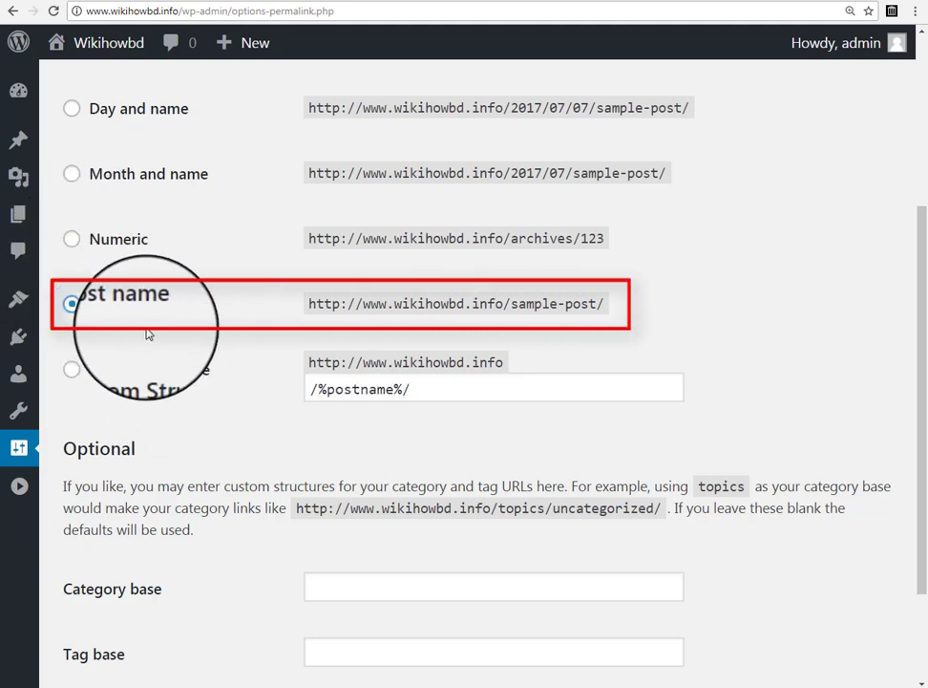
{"action": "scroll", "coordinate": [175, 564], "scroll_direction": "down", "scroll_amount": 2}
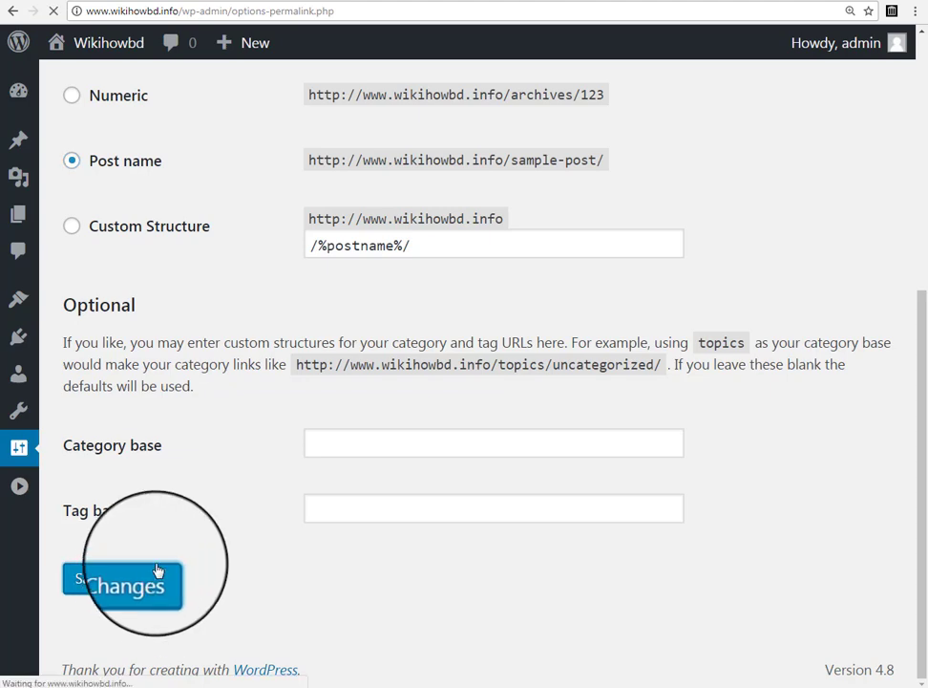
{"action": "key", "text": "ctrl+minus"}
{"action": "key", "text": "ctrl+minus"}
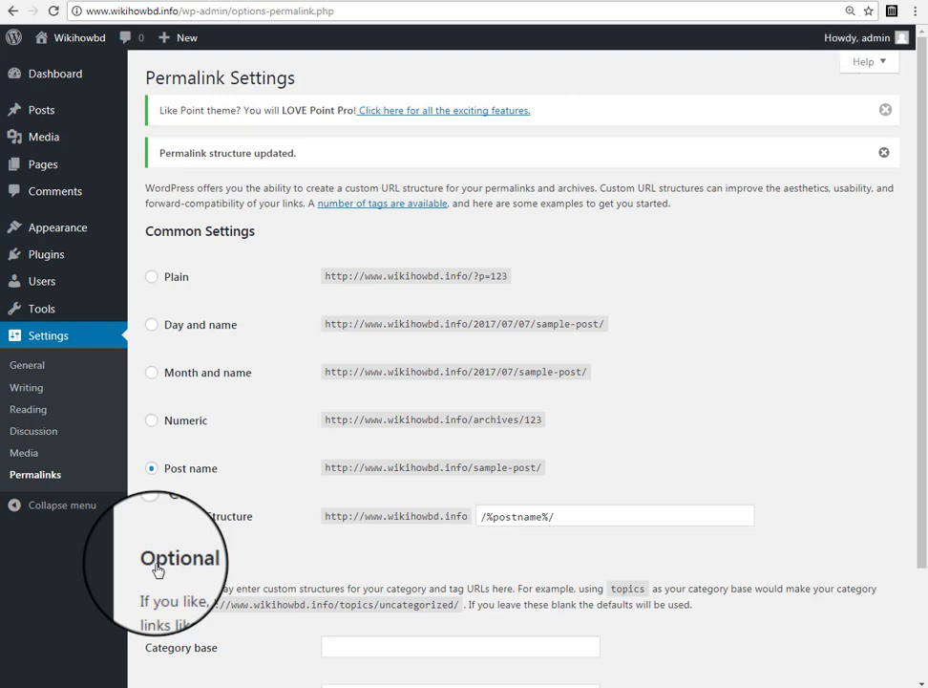
{"action": "key", "text": "ctrl+minus"}
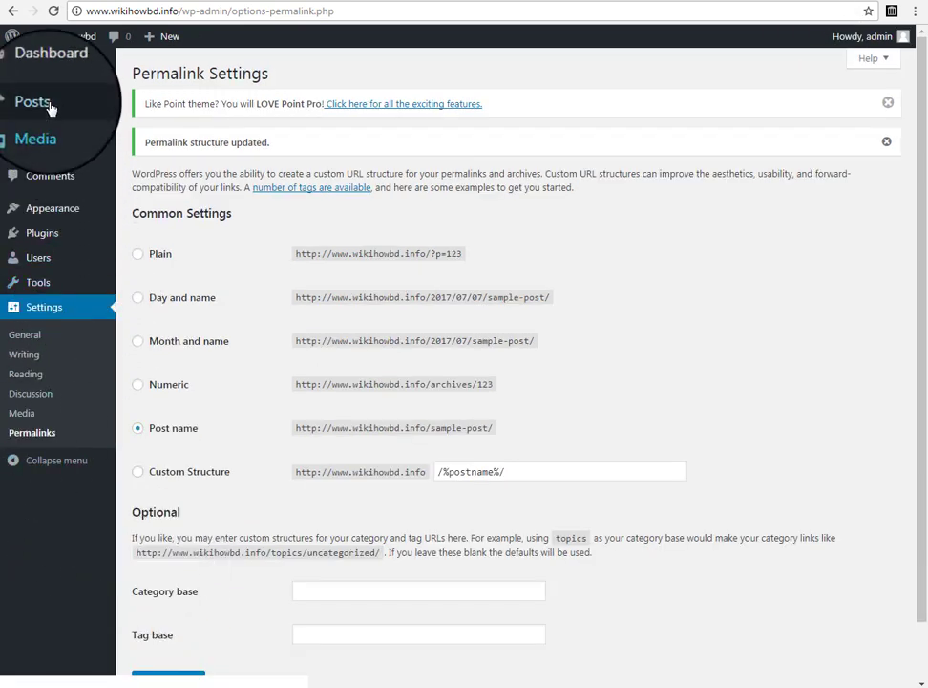
Open the editor for adding a new post
{"action": "mouse_move", "coordinate": [50, 103]}
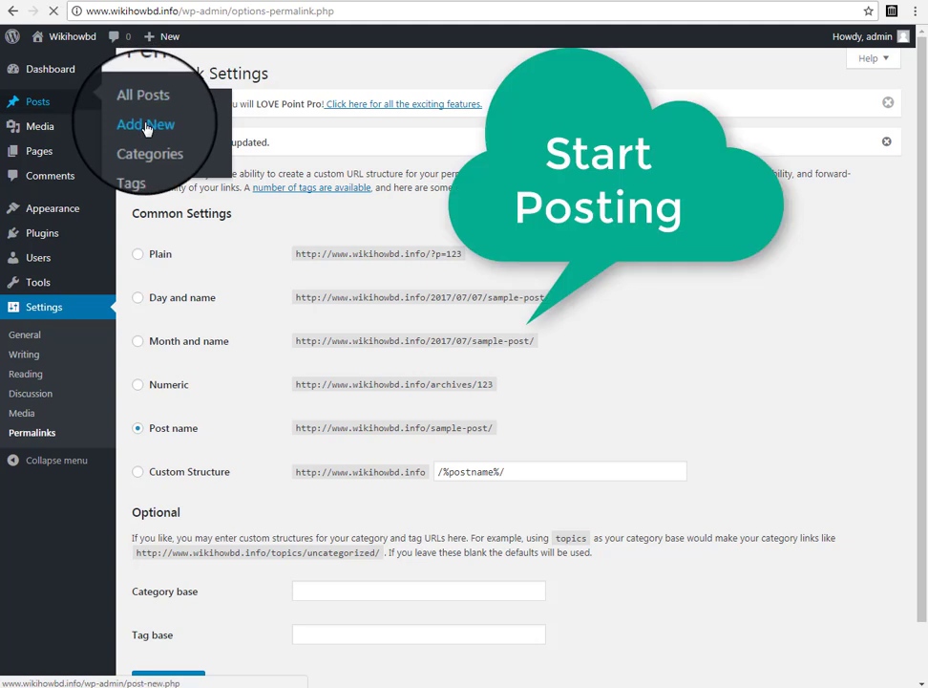
{"action": "left_click", "coordinate": [129, 122]}
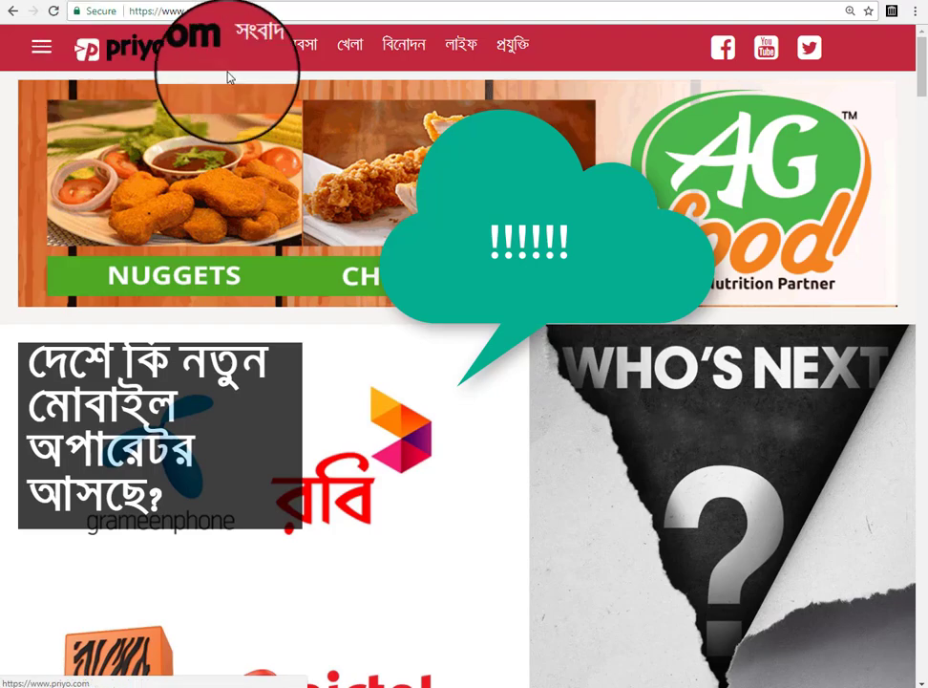
Browse the priyo.com home page, examining its Bengali article headlines and the addresses they link to
{"action": "scroll", "coordinate": [327, 153], "scroll_direction": "down", "scroll_amount": 1}
{"action": "scroll", "coordinate": [326, 160], "scroll_direction": "down", "scroll_amount": 8}
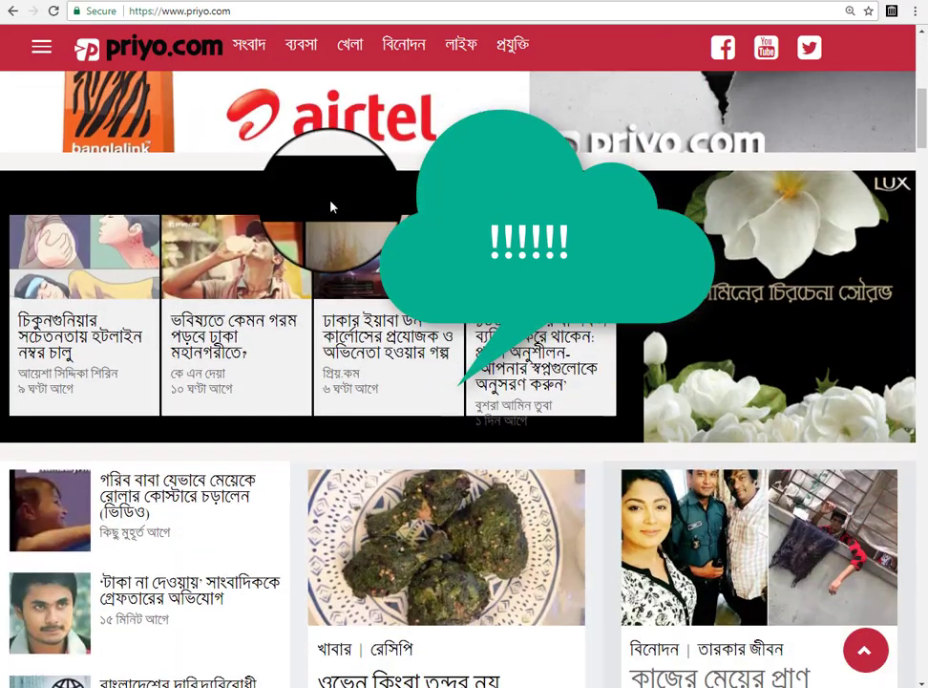
{"action": "scroll", "coordinate": [256, 206], "scroll_direction": "down", "scroll_amount": 8}
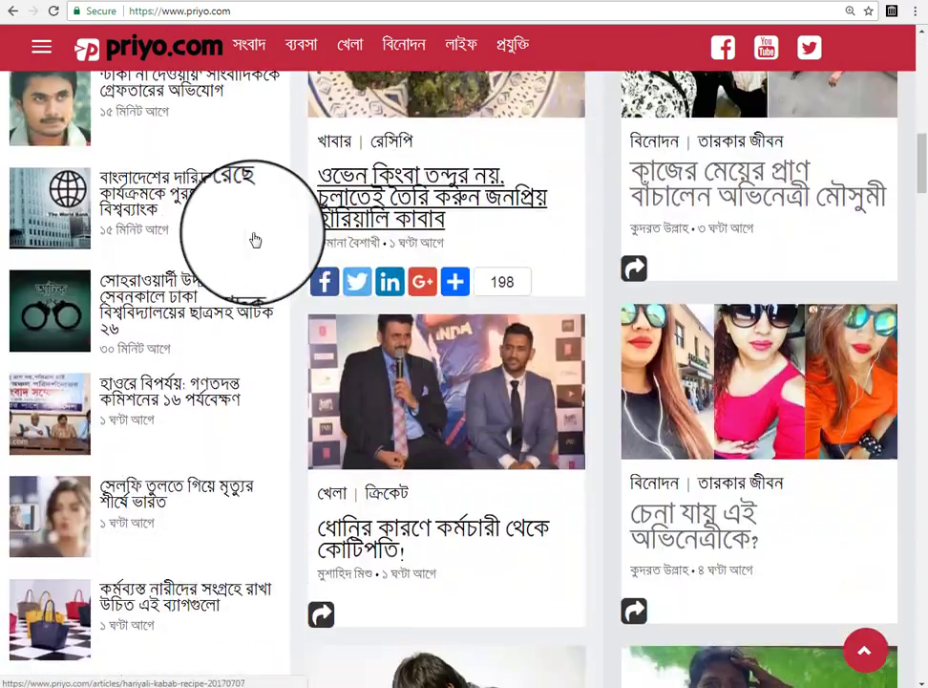
{"action": "scroll", "coordinate": [455, 342], "scroll_direction": "down", "scroll_amount": 5}
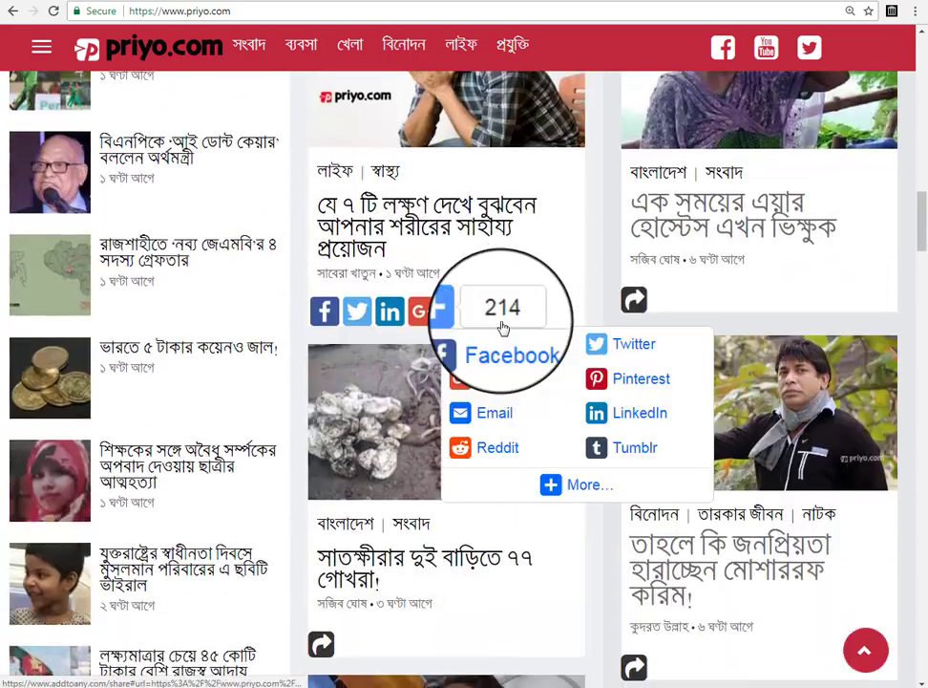
{"action": "scroll", "coordinate": [477, 296], "scroll_direction": "up", "scroll_amount": 6}
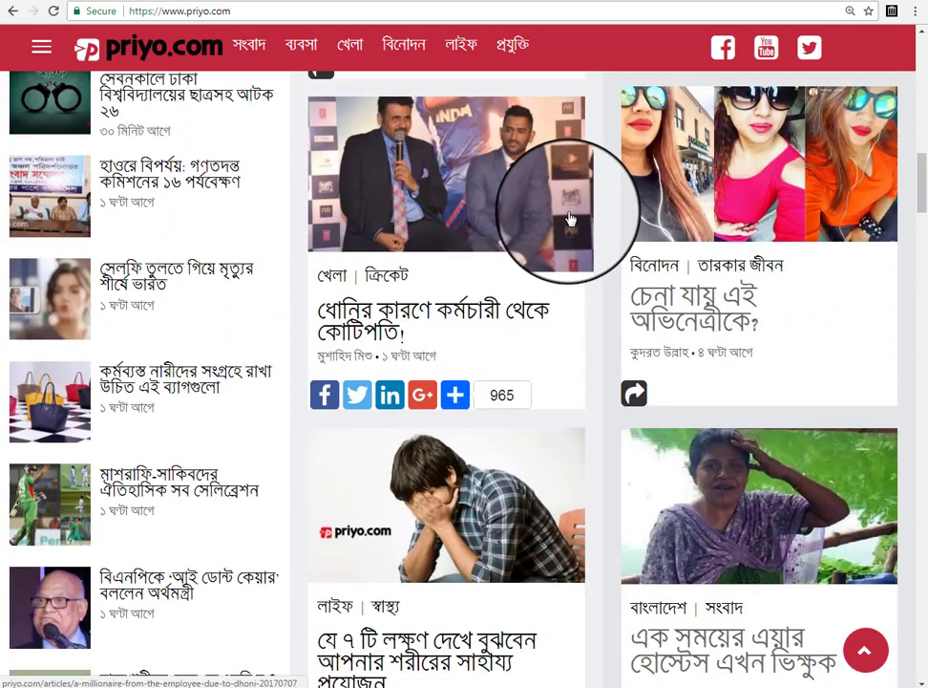
{"action": "scroll", "coordinate": [529, 239], "scroll_direction": "up", "scroll_amount": 5}
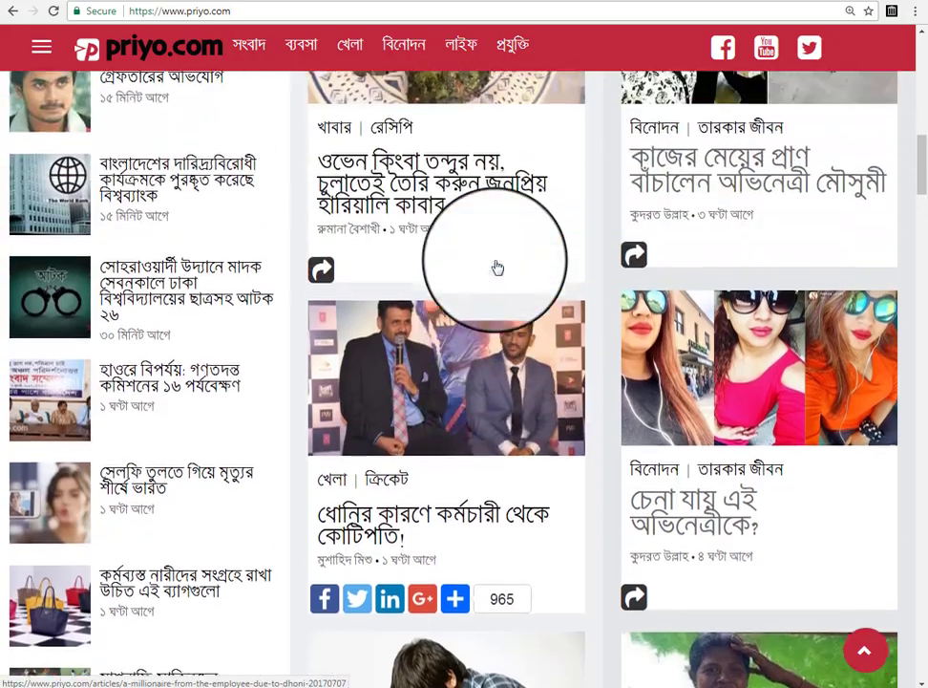
{"action": "scroll", "coordinate": [503, 266], "scroll_direction": "up", "scroll_amount": 2}
{"action": "scroll", "coordinate": [508, 260], "scroll_direction": "down", "scroll_amount": 14}
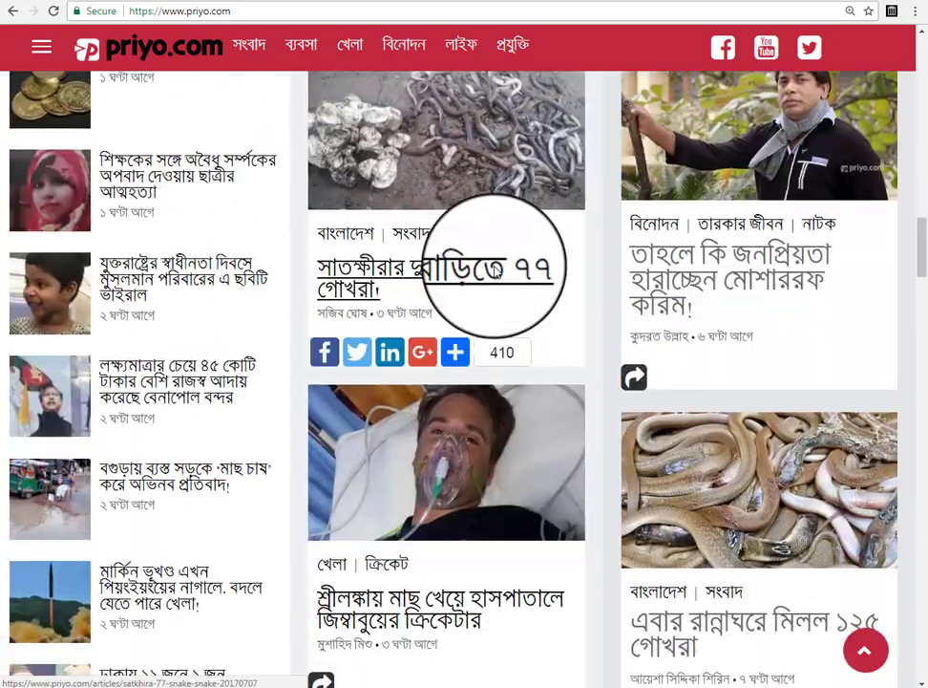
Open the article about 26 people detained at Suhrawardy Udyan, including Dhaka University students, from the priyo.com home page
{"action": "scroll", "coordinate": [545, 318], "scroll_direction": "down", "scroll_amount": 3}
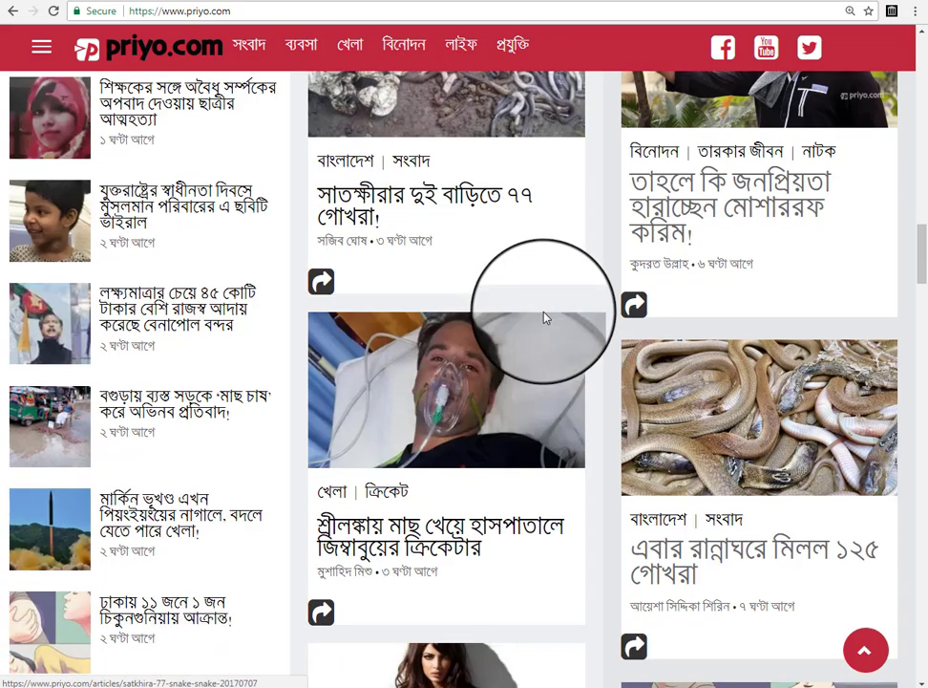
{"action": "scroll", "coordinate": [559, 340], "scroll_direction": "down", "scroll_amount": 6}
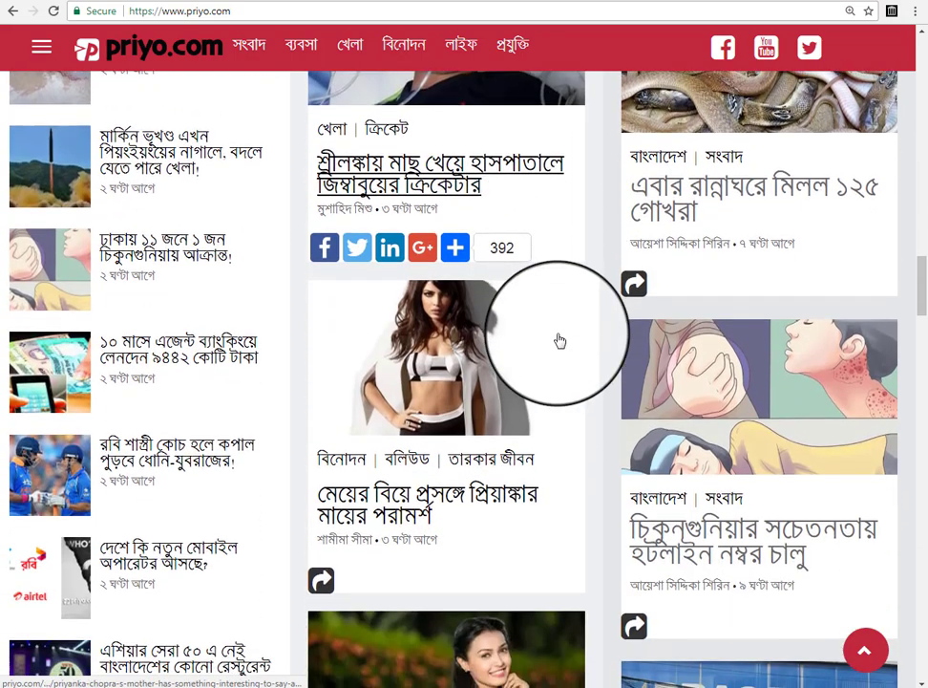
{"action": "scroll", "coordinate": [560, 340], "scroll_direction": "down", "scroll_amount": 10}
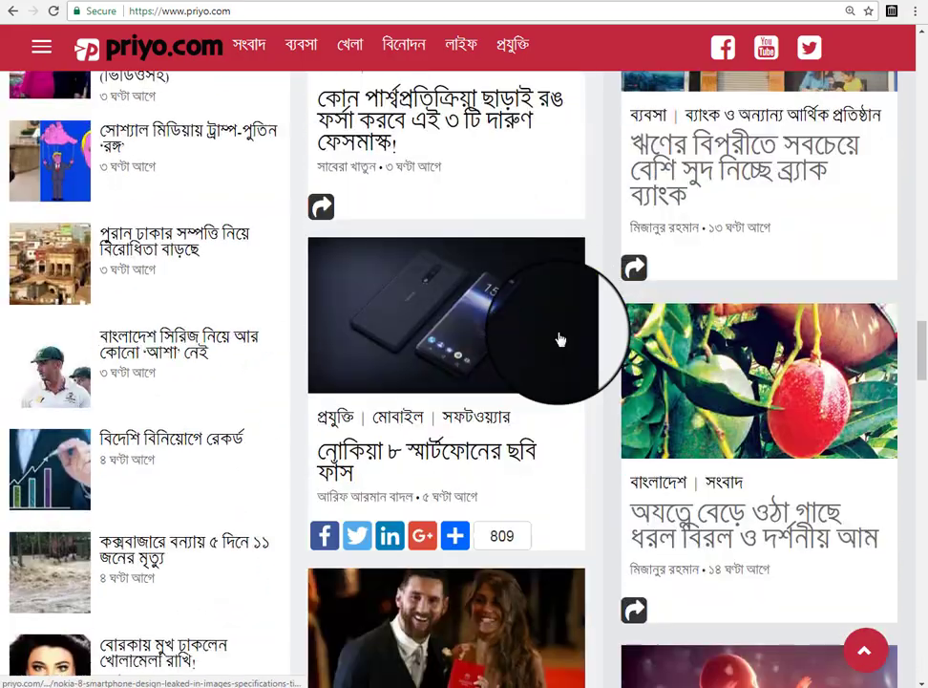
{"action": "scroll", "coordinate": [561, 339], "scroll_direction": "up", "scroll_amount": 15}
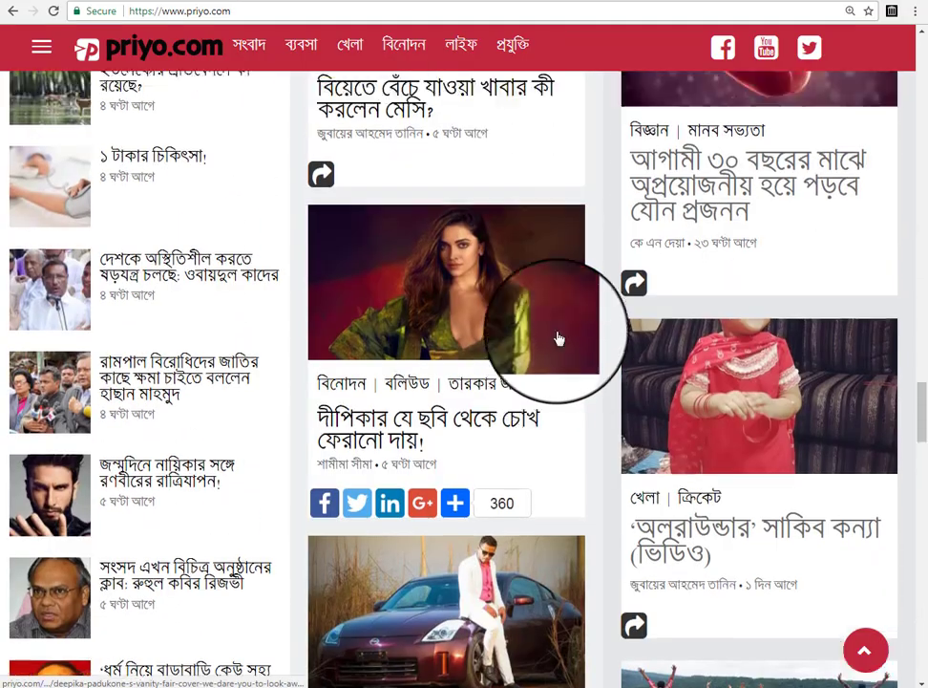
{"action": "scroll", "coordinate": [480, 325], "scroll_direction": "down", "scroll_amount": 2}
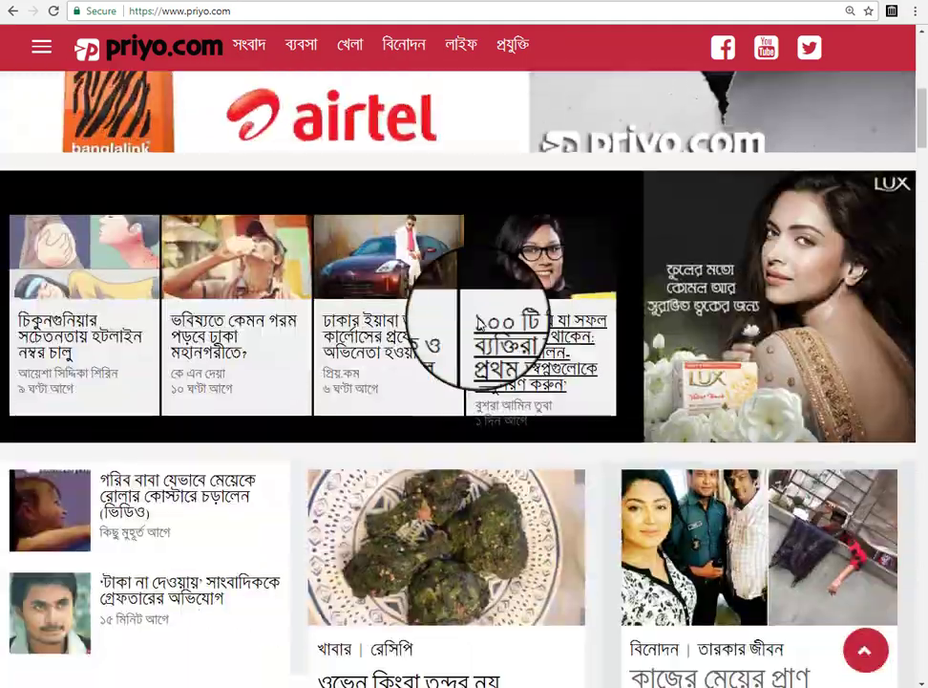
{"action": "scroll", "coordinate": [489, 325], "scroll_direction": "down", "scroll_amount": 3}
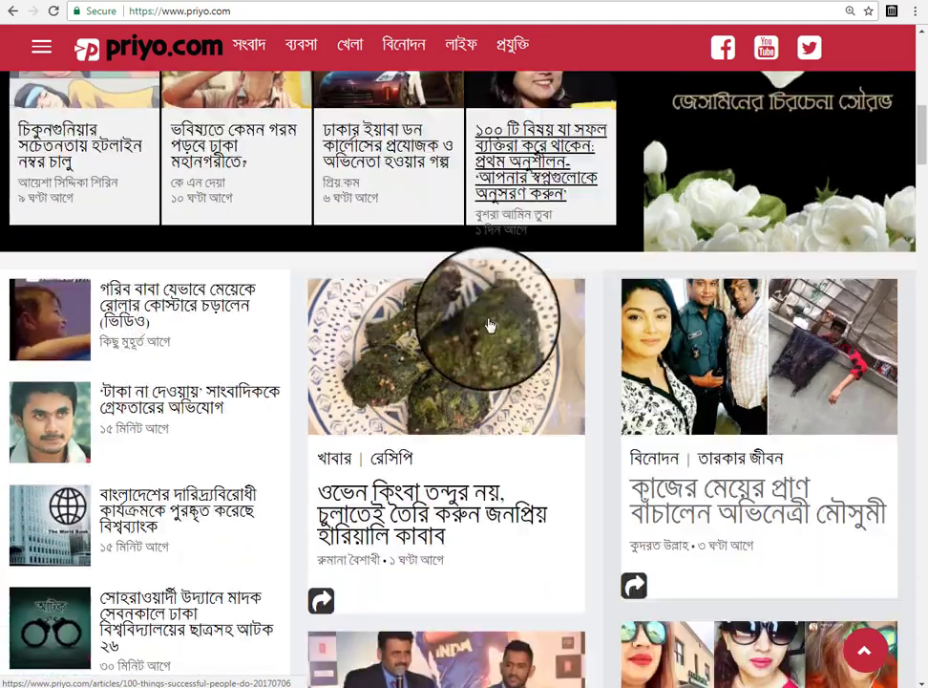
{"action": "scroll", "coordinate": [489, 325], "scroll_direction": "down", "scroll_amount": 1}
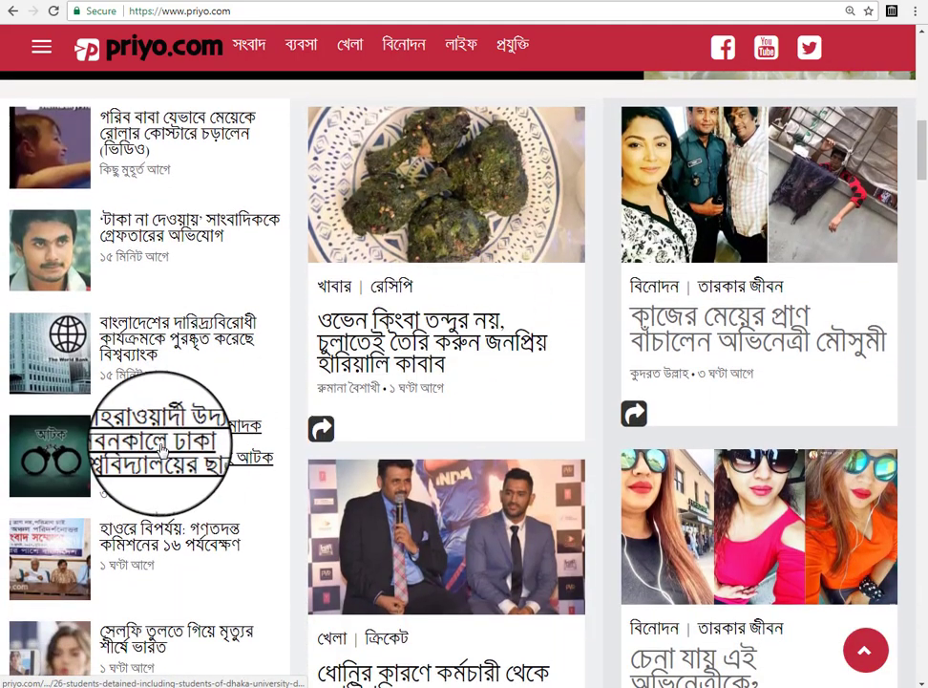
{"action": "left_click", "coordinate": [265, 124]}
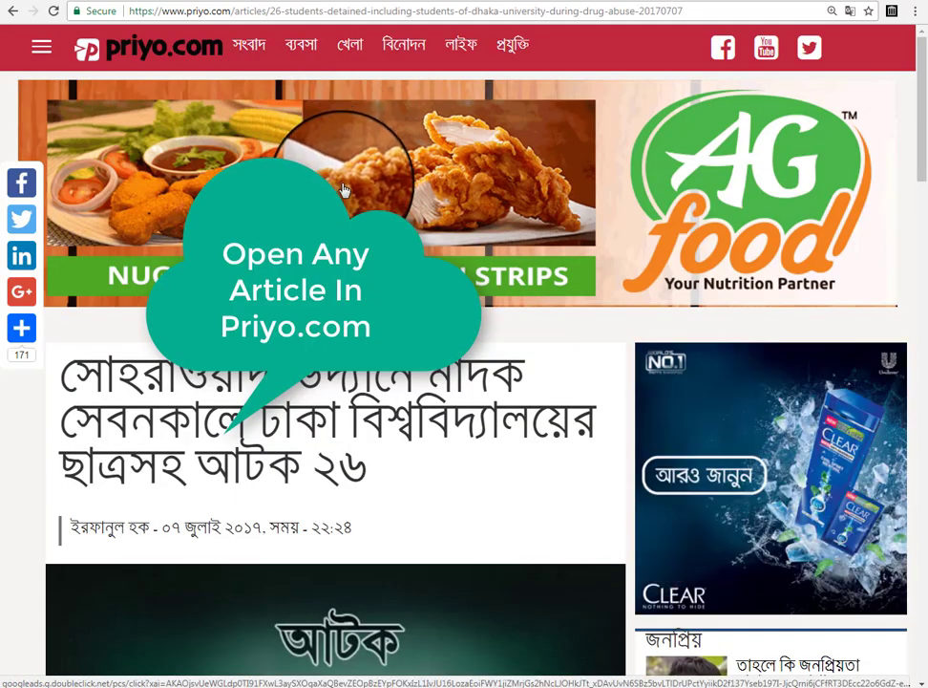
Examine the words used in the opened article's web address, particularly the part following the articles folder
{"action": "left_click", "coordinate": [203, 11]}
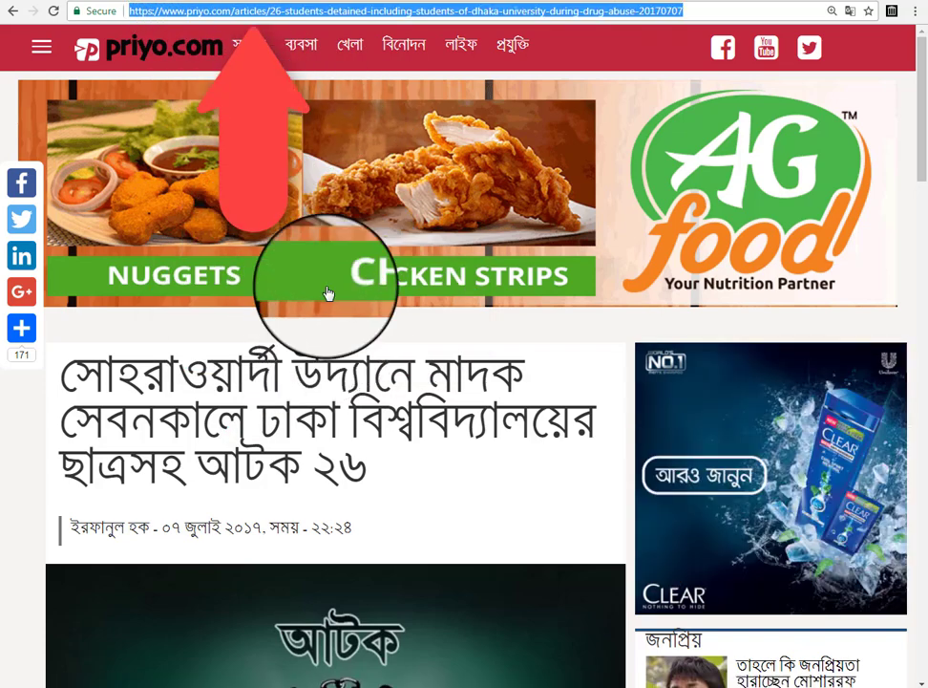
{"action": "left_click", "coordinate": [243, 15]}
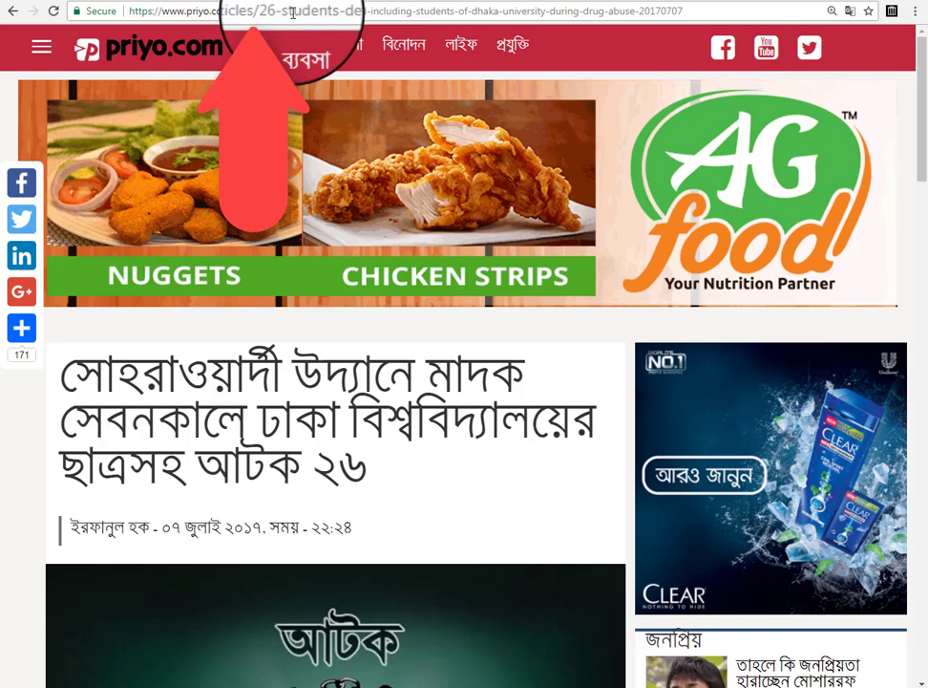
{"action": "left_click_drag", "start_coordinate": [302, 12], "coordinate": [710, 3]}
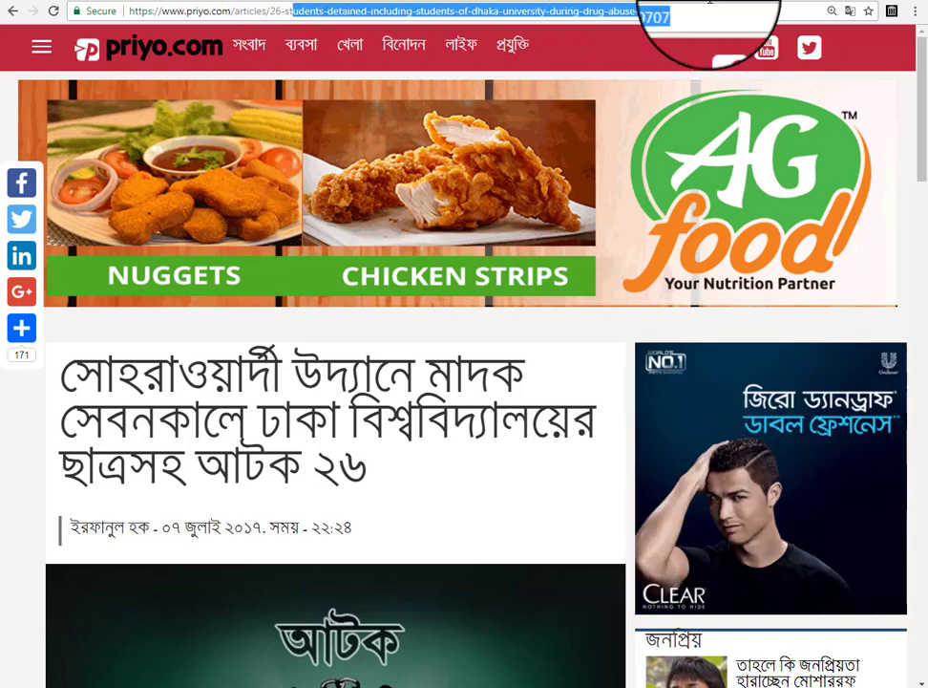
{"action": "left_click", "coordinate": [709, 7]}
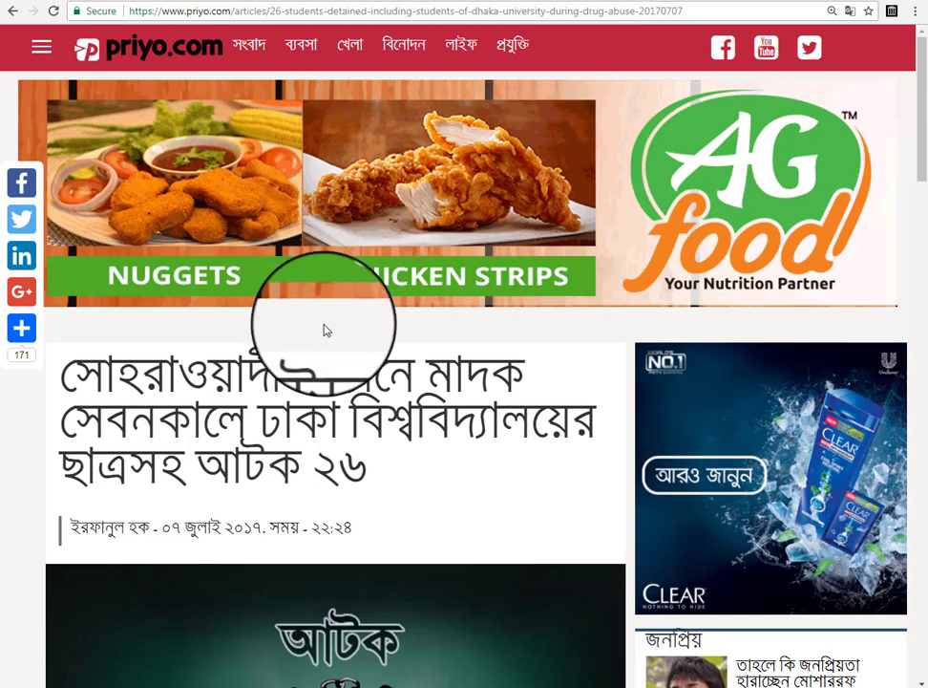
Copy the article's Bengali headline and paste it as the title of the new WordPress post
{"action": "scroll", "coordinate": [366, 337], "scroll_direction": "down", "scroll_amount": 2}
{"action": "left_click_drag", "start_coordinate": [73, 218], "coordinate": [390, 317]}
{"action": "scroll", "coordinate": [442, 374], "scroll_direction": "down", "scroll_amount": 3}
{"action": "scroll", "coordinate": [441, 374], "scroll_direction": "down", "scroll_amount": 5}
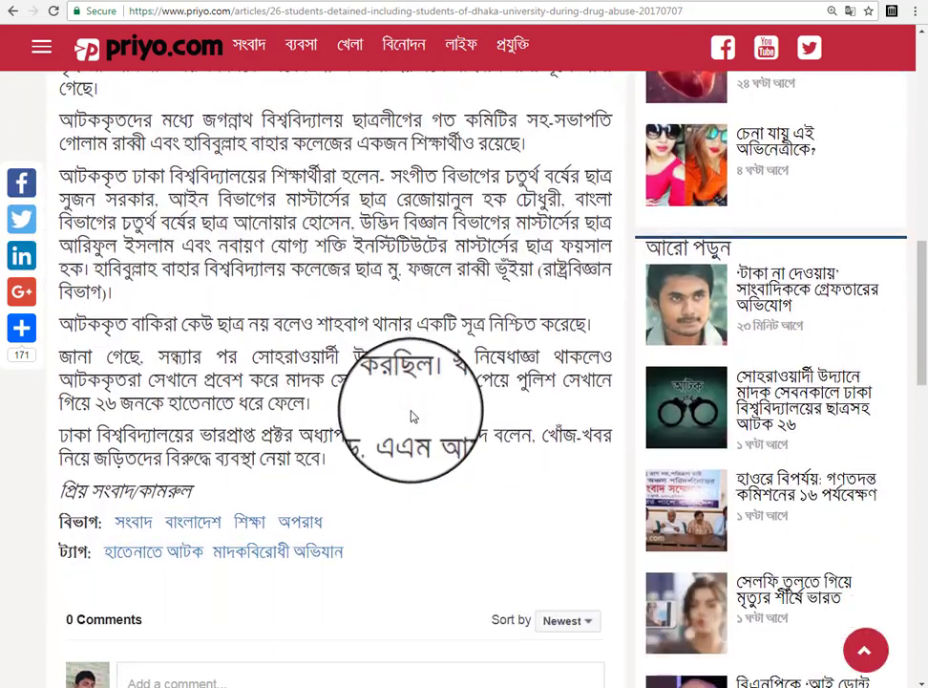
{"action": "scroll", "coordinate": [411, 418], "scroll_direction": "up", "scroll_amount": 6}
{"action": "scroll", "coordinate": [429, 376], "scroll_direction": "up", "scroll_amount": 5}
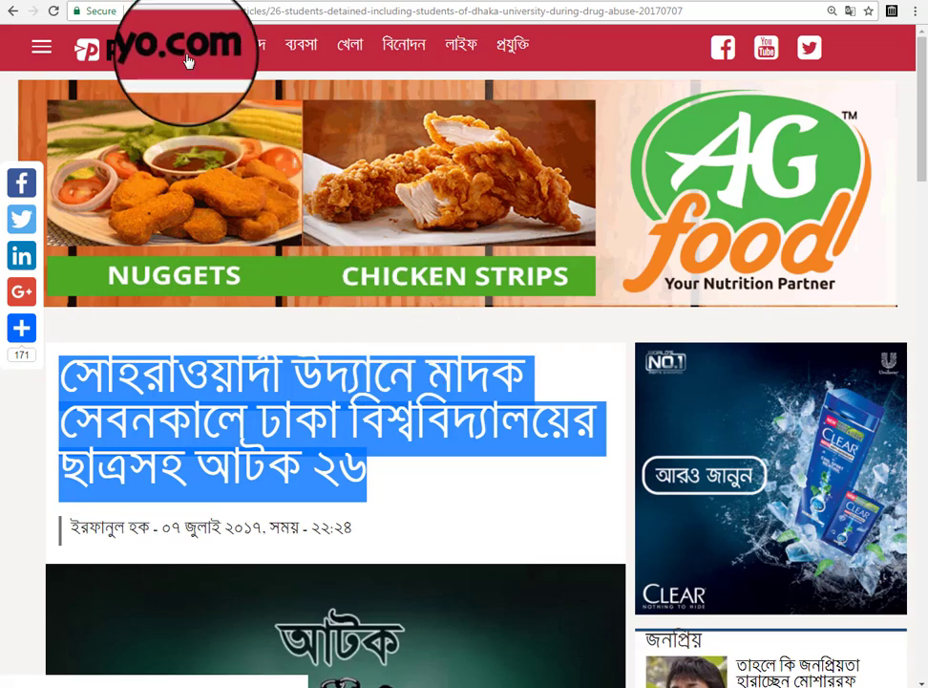
{"action": "right_click", "coordinate": [247, 440]}
{"action": "left_click", "coordinate": [272, 448]}
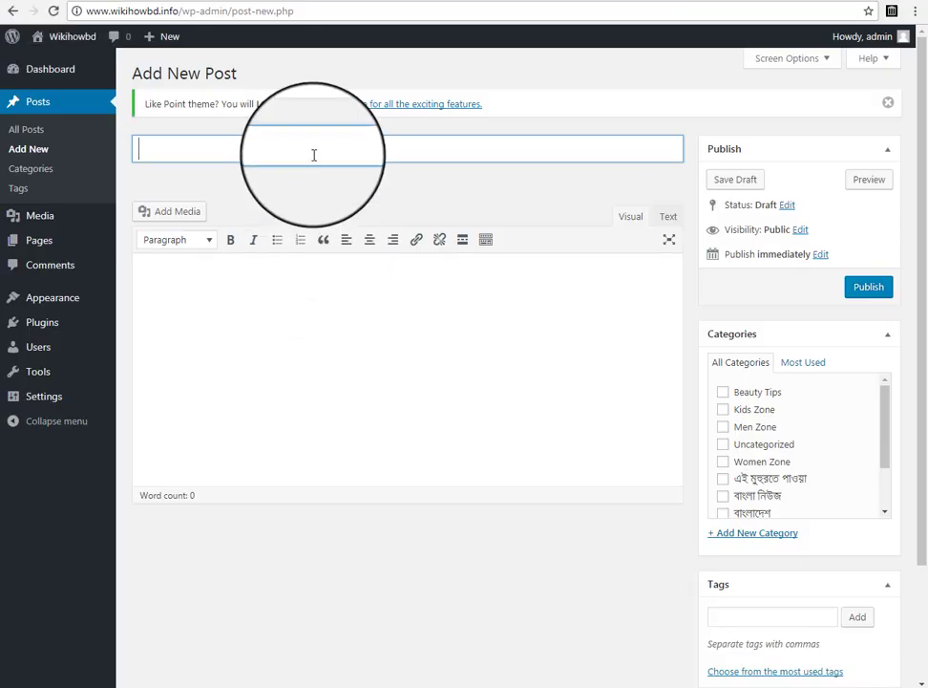
{"action": "key", "text": "ctrl+v"}
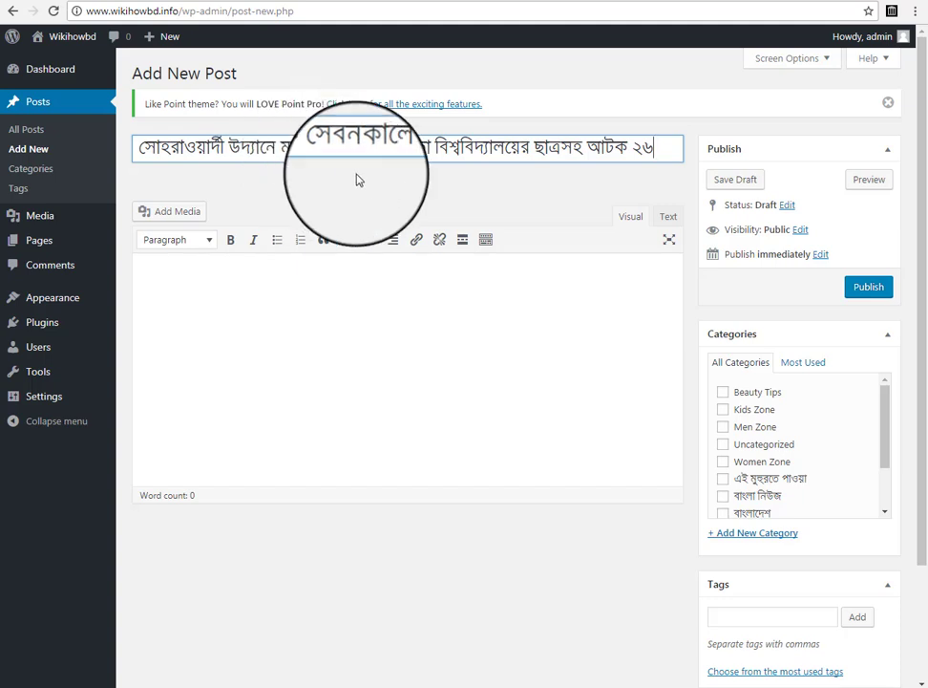
Copy the body paragraphs of the priyo.com article, from the word রাজধানীর through the final sentence before the credit line
{"action": "left_click", "coordinate": [218, 1]}
{"action": "scroll", "coordinate": [376, 450], "scroll_direction": "down", "scroll_amount": 8}
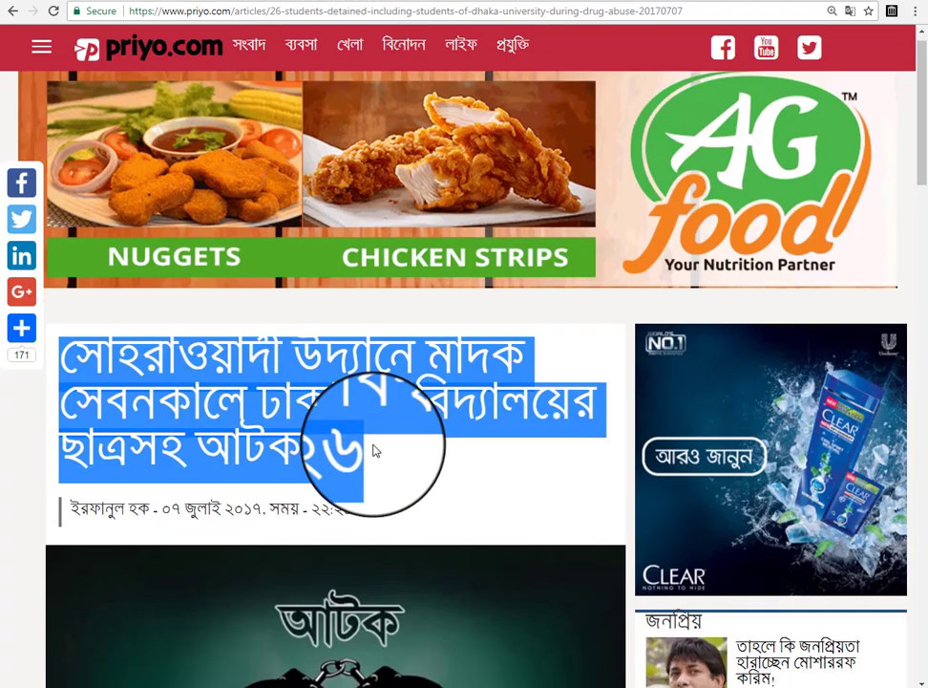
{"action": "scroll", "coordinate": [191, 434], "scroll_direction": "down", "scroll_amount": 1}
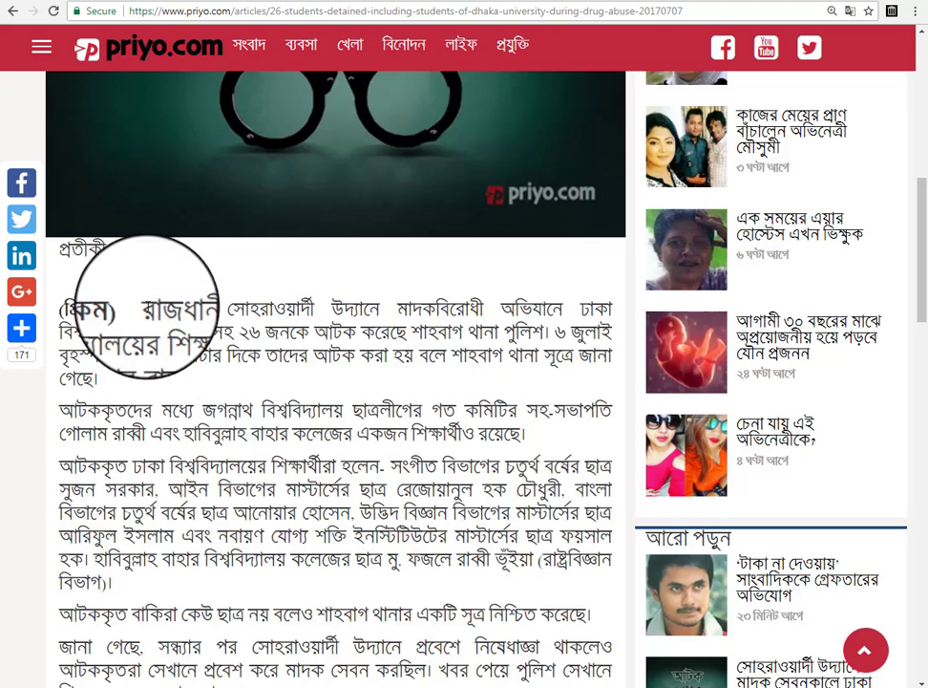
{"action": "left_click_drag", "start_coordinate": [143, 307], "coordinate": [311, 377]}
{"action": "scroll", "coordinate": [224, 349], "scroll_direction": "down", "scroll_amount": 5}
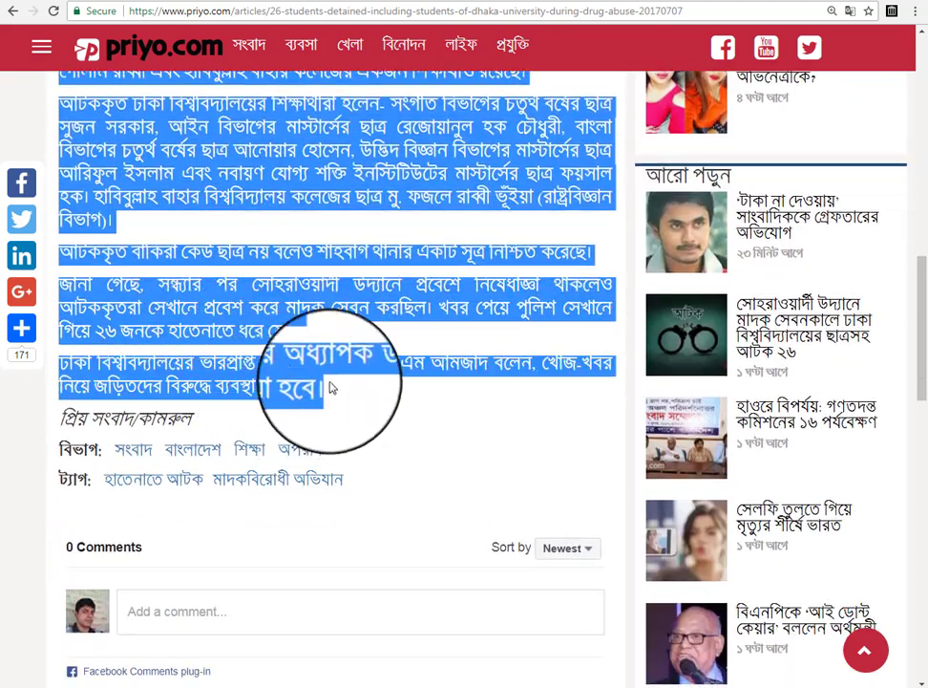
{"action": "right_click", "coordinate": [329, 378]}
{"action": "left_click", "coordinate": [339, 386]}
Switch back to the new WordPress post and paste the copied paragraphs as its content
{"action": "left_click", "coordinate": [86, 2]}
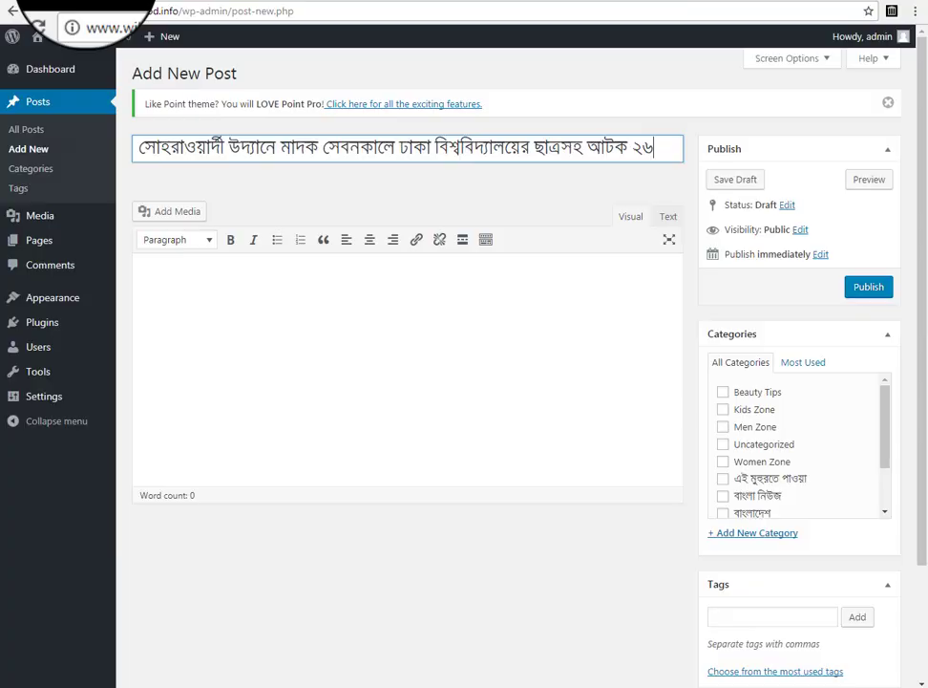
{"action": "right_click", "coordinate": [294, 324]}
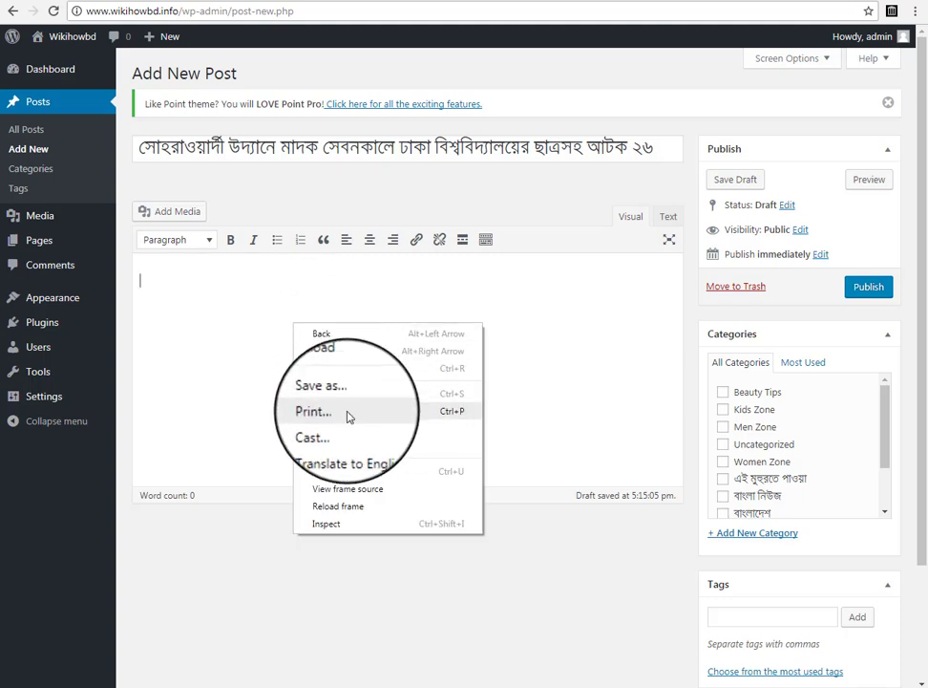
{"action": "left_click", "coordinate": [247, 310]}
{"action": "right_click", "coordinate": [243, 313]}
{"action": "left_click", "coordinate": [229, 312]}
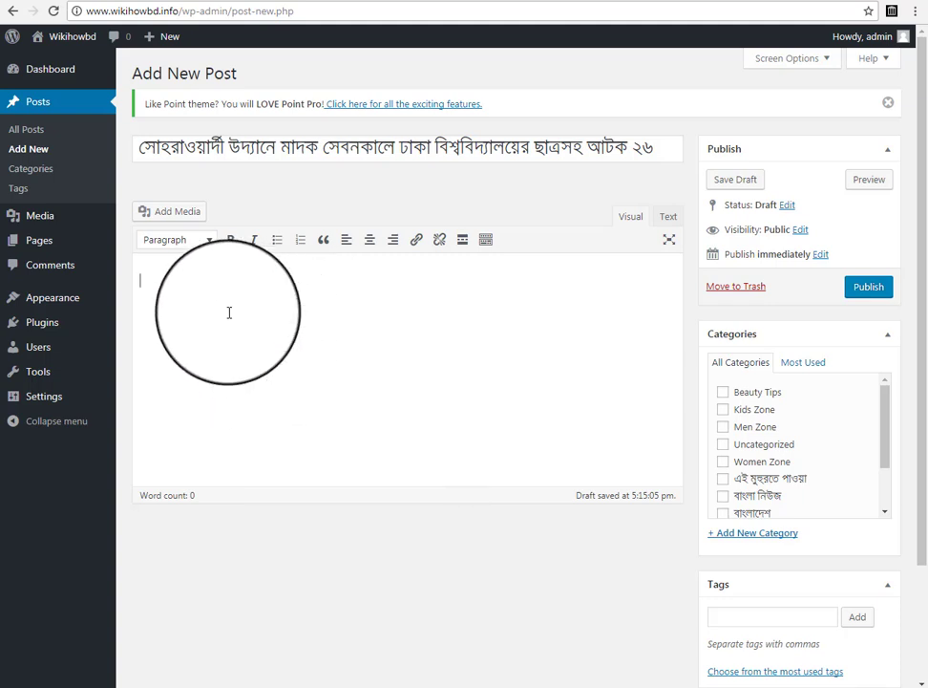
{"action": "key", "text": "ctrl+v"}
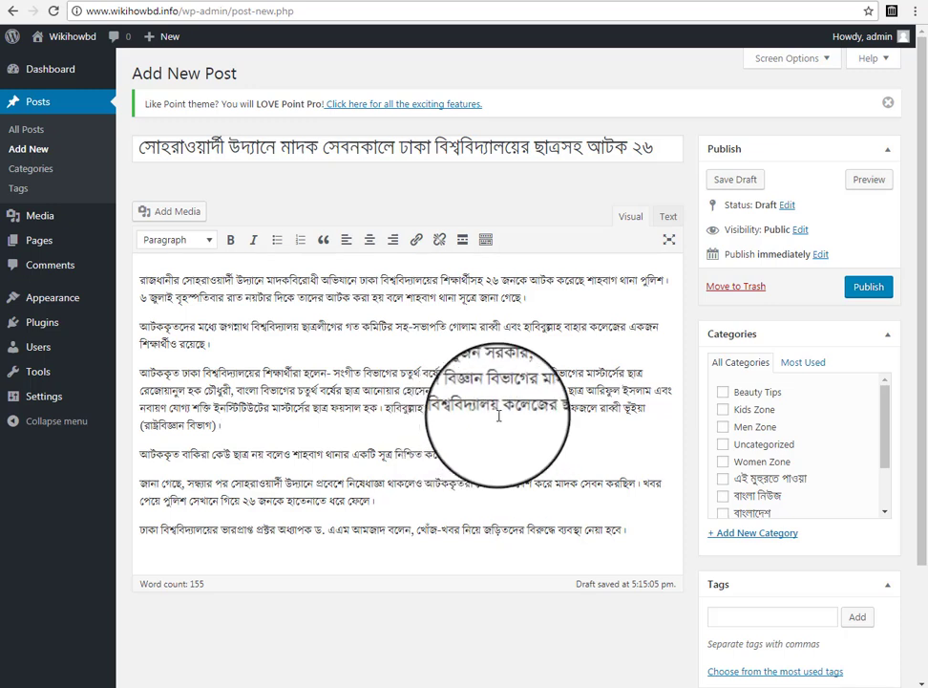
Assign the post to the সর্বশেষ category
{"action": "scroll", "coordinate": [783, 395], "scroll_direction": "down", "scroll_amount": 5}
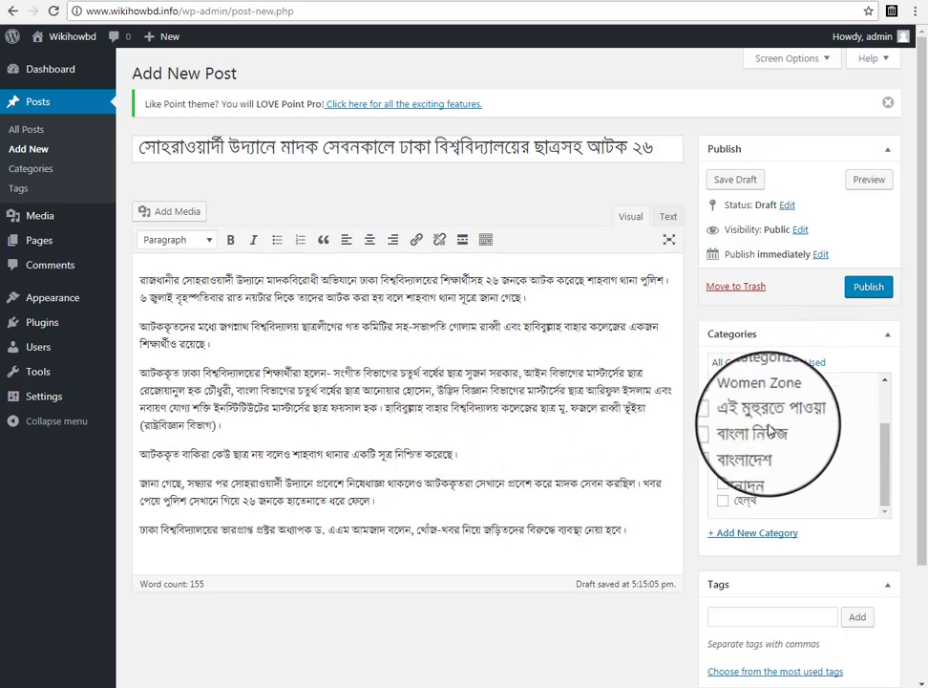
{"action": "left_click", "coordinate": [725, 487]}
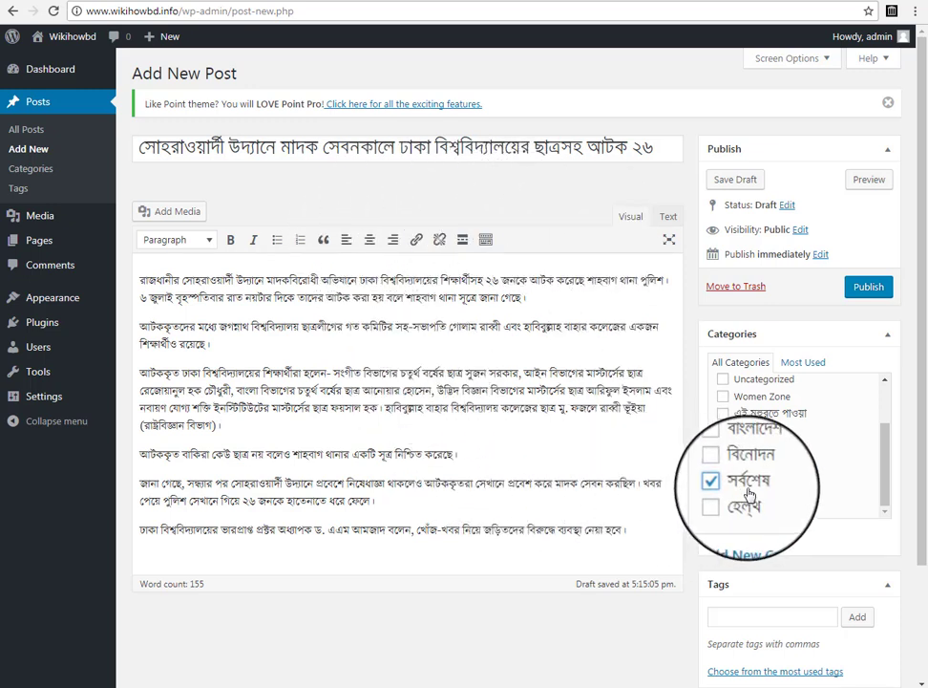
{"action": "scroll", "coordinate": [584, 560], "scroll_direction": "down", "scroll_amount": 1}
{"action": "scroll", "coordinate": [516, 561], "scroll_direction": "up", "scroll_amount": 1}
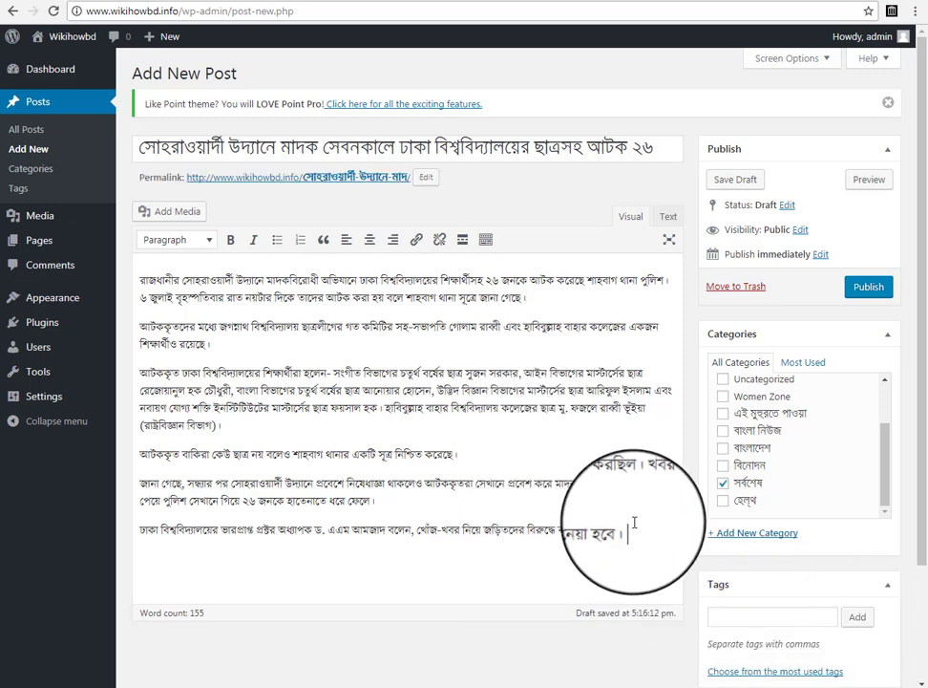
{"action": "left_click", "coordinate": [640, 531]}
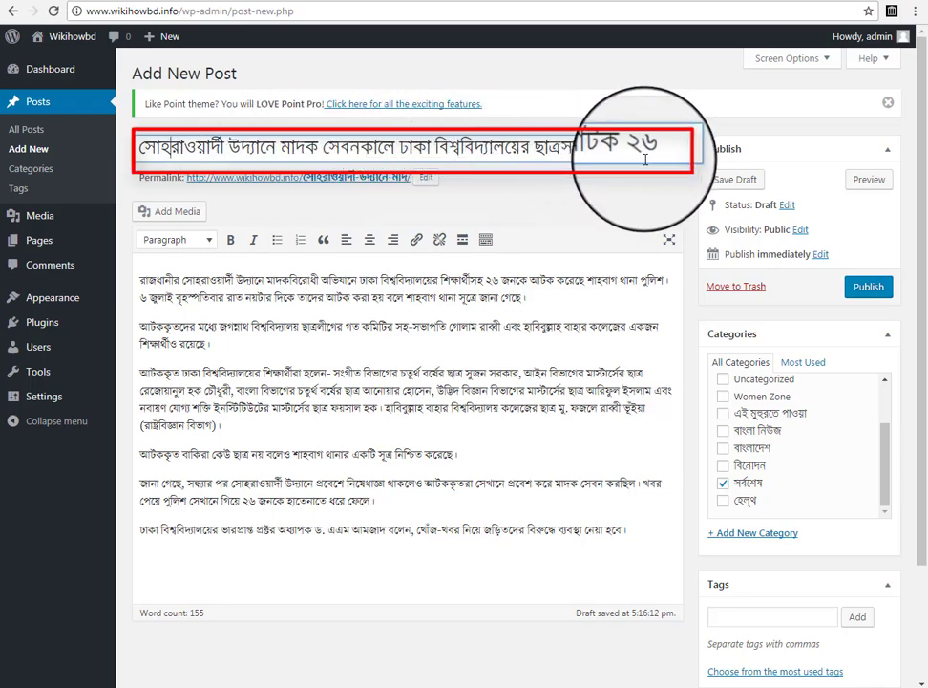
Replace the Bengali word ছাত্রসহ in the post title with the English word Student
{"action": "key", "text": "ctrl+plus"}
{"action": "key", "text": "ctrl+plus"}
{"action": "key", "text": "ctrl+plus"}
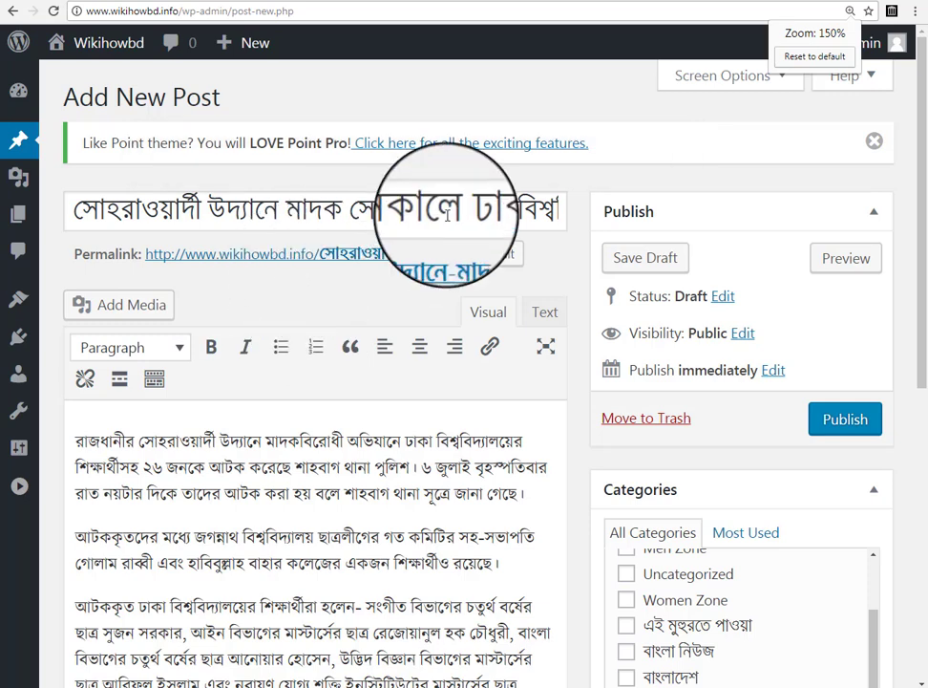
{"action": "left_click", "coordinate": [447, 215]}
{"action": "key", "text": "Right"}
{"action": "key", "text": "Right"}
{"action": "key", "text": "Right"}
{"action": "key", "text": "Right"}
{"action": "key", "text": "Right"}
{"action": "key", "text": "Right"}
{"action": "key", "text": "Right"}
{"action": "key", "text": "Right"}
{"action": "key", "text": "Right"}
{"action": "key", "text": "Right"}
{"action": "key", "text": "Right"}
{"action": "key", "text": "Right"}
{"action": "key", "text": "Right"}
{"action": "key", "text": "Right"}
{"action": "key", "text": "Right"}
{"action": "key", "text": "Right"}
{"action": "key", "text": "Right"}
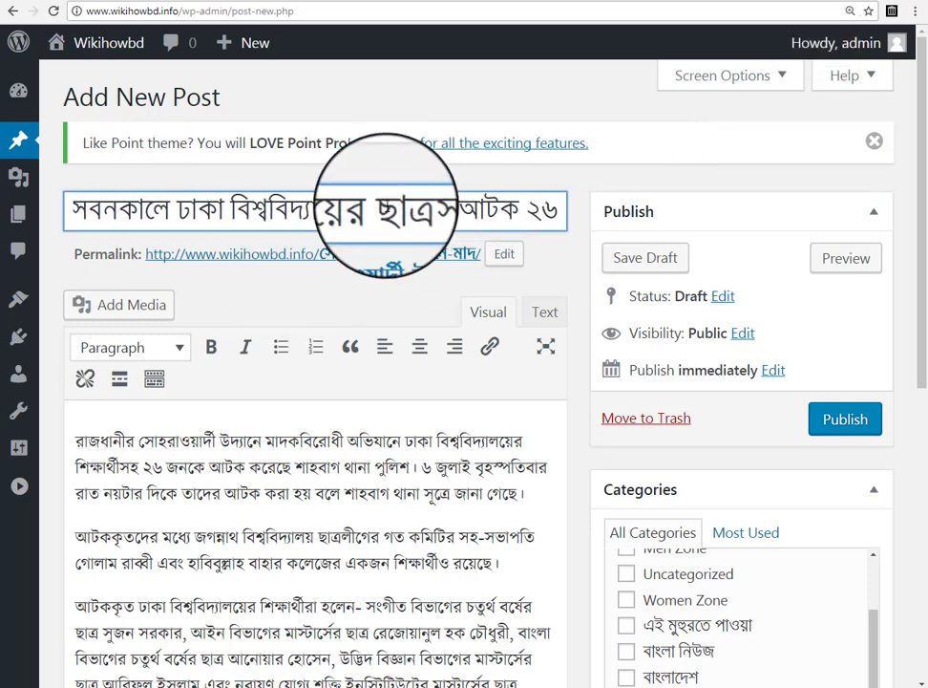
{"action": "left_click_drag", "start_coordinate": [384, 207], "coordinate": [438, 210]}
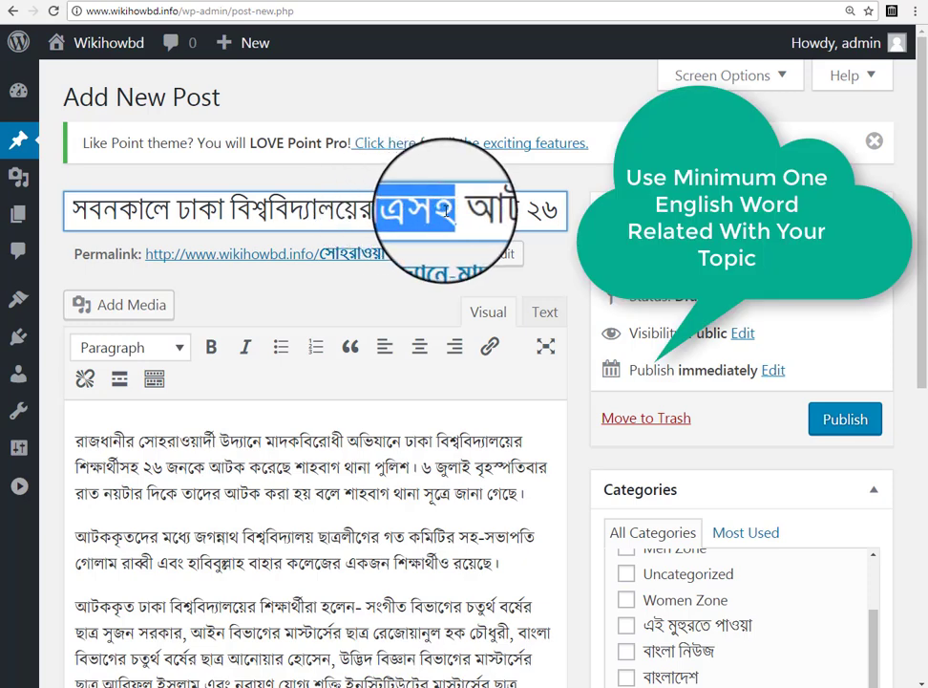
{"action": "key", "text": "BackSpace"}
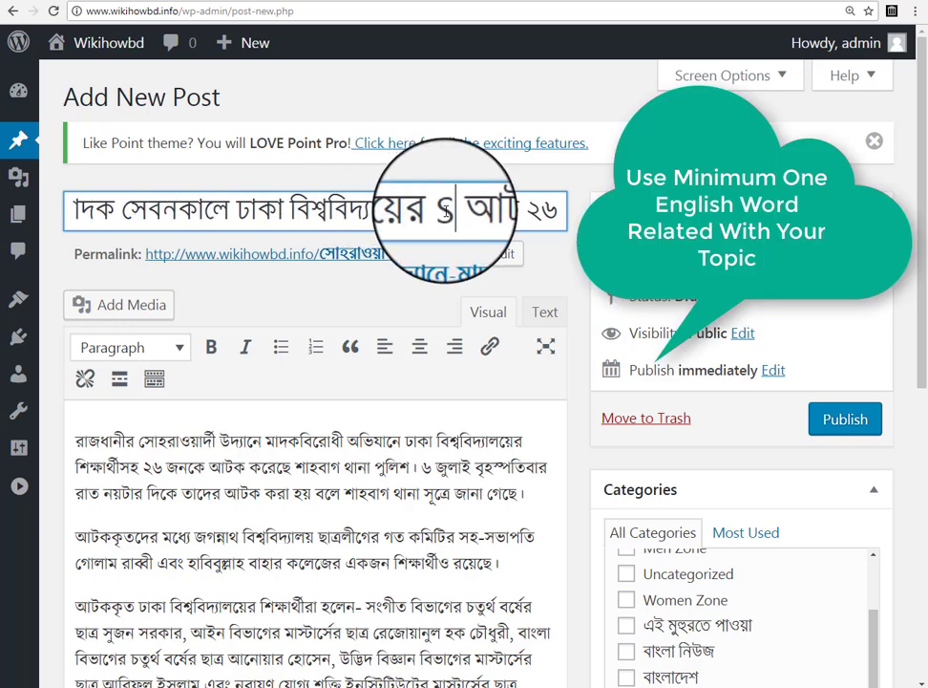
{"action": "type", "text": "Stude"}
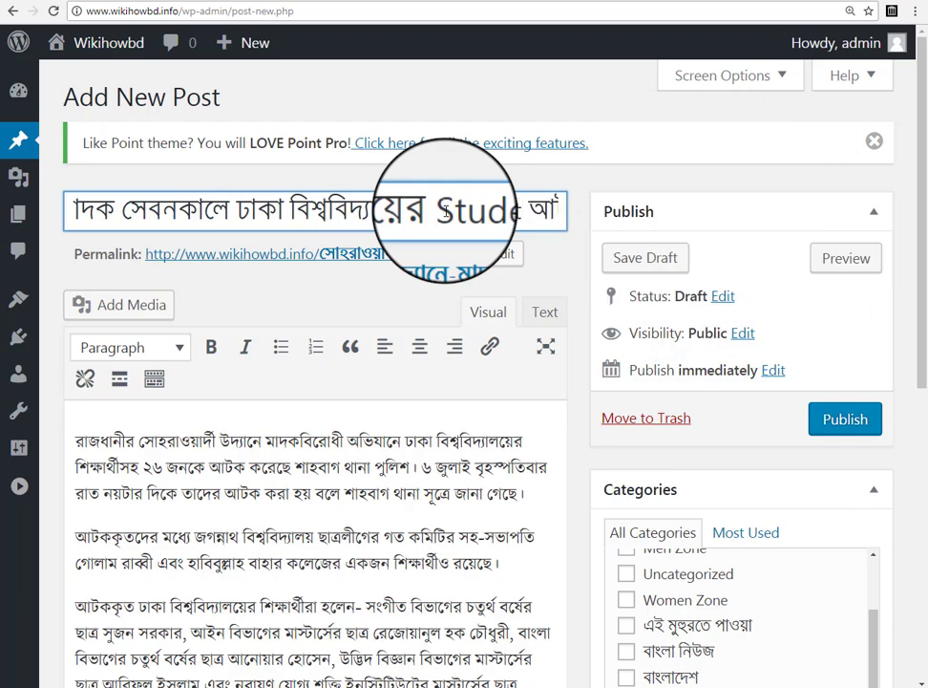
{"action": "key", "text": "ctrl+minus"}
{"action": "key", "text": "ctrl+minus"}
{"action": "key", "text": "ctrl+minus"}
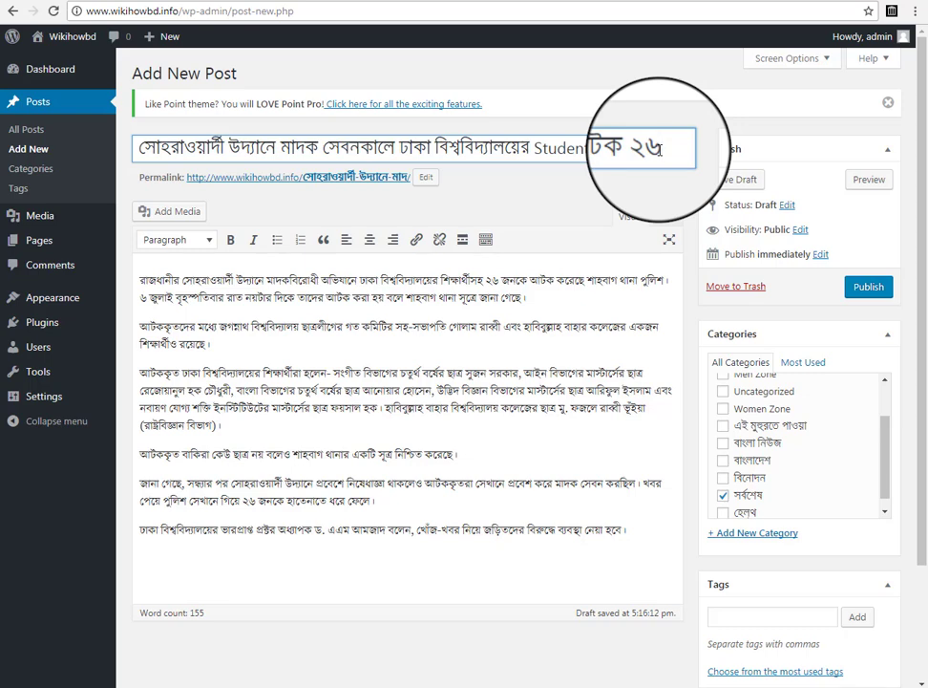
Open the post's permalink slug for editing and clear its Bengali text
{"action": "key", "text": "ctrl+plus"}
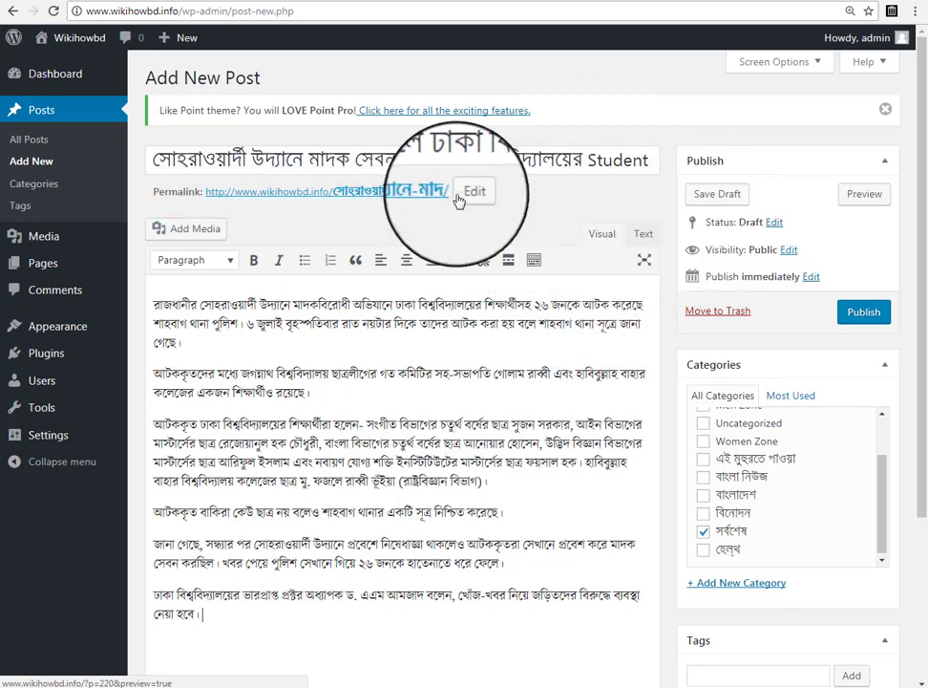
{"action": "key", "text": "ctrl+plus"}
{"action": "key", "text": "ctrl+plus"}
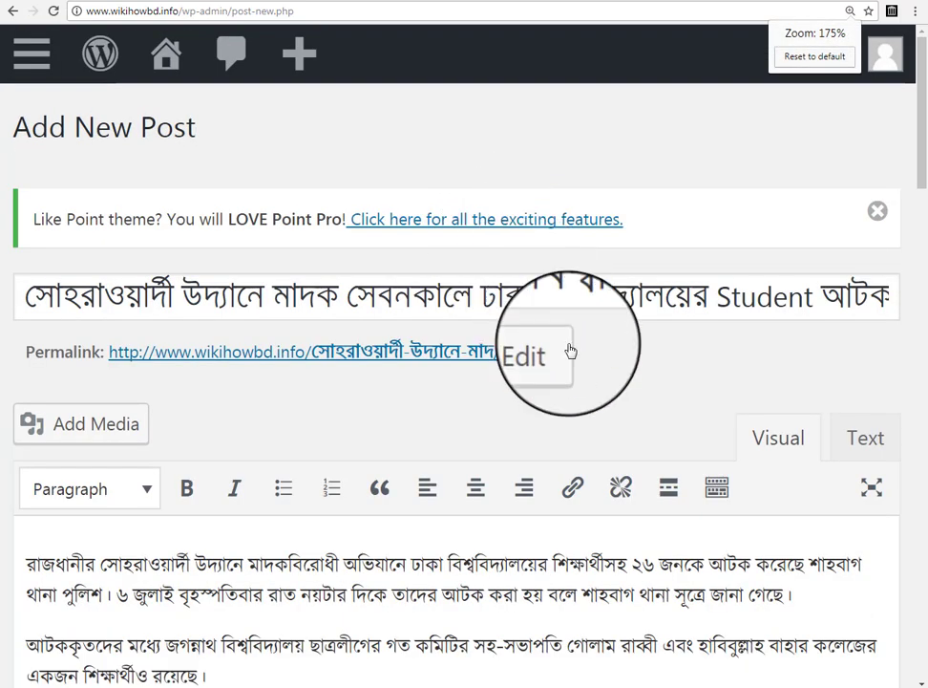
{"action": "left_click", "coordinate": [555, 356]}
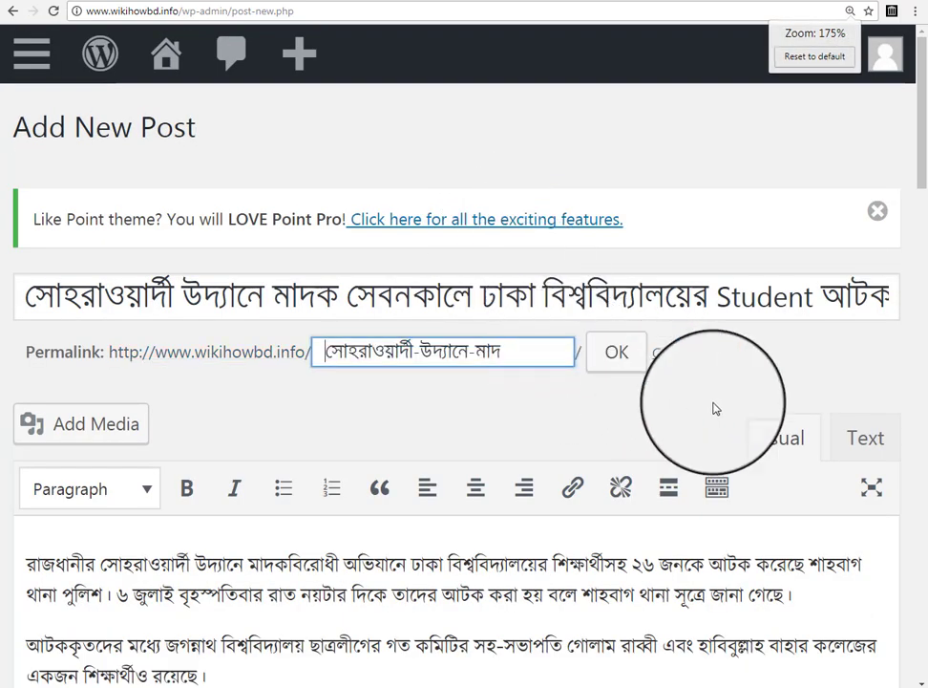
{"action": "left_click", "coordinate": [597, 360]}
{"action": "left_click", "coordinate": [544, 351]}
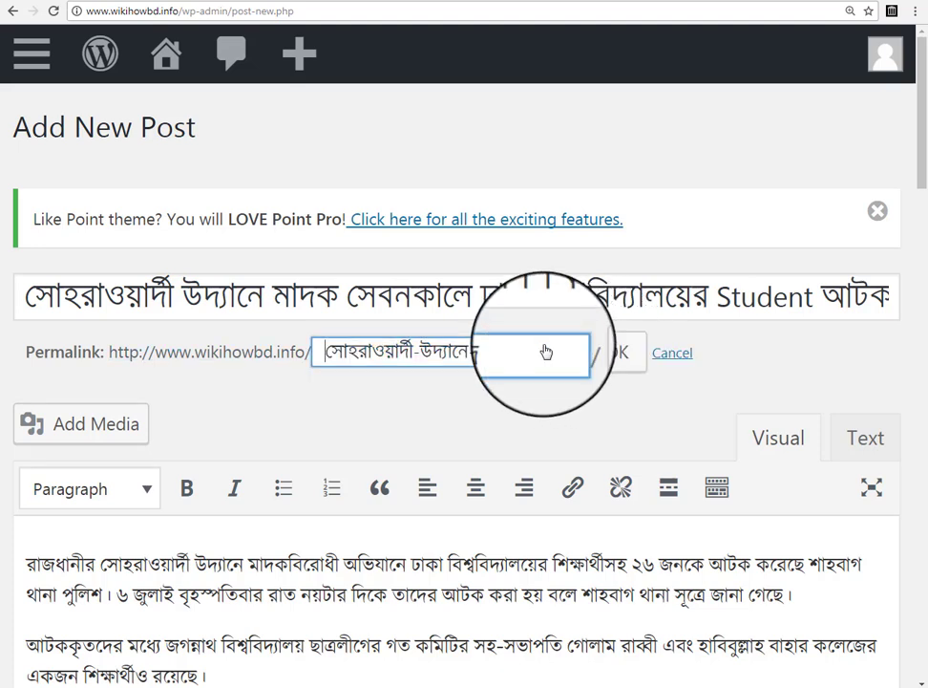
{"action": "left_click_drag", "start_coordinate": [545, 352], "coordinate": [325, 354]}
{"action": "key", "text": "BackSpace"}
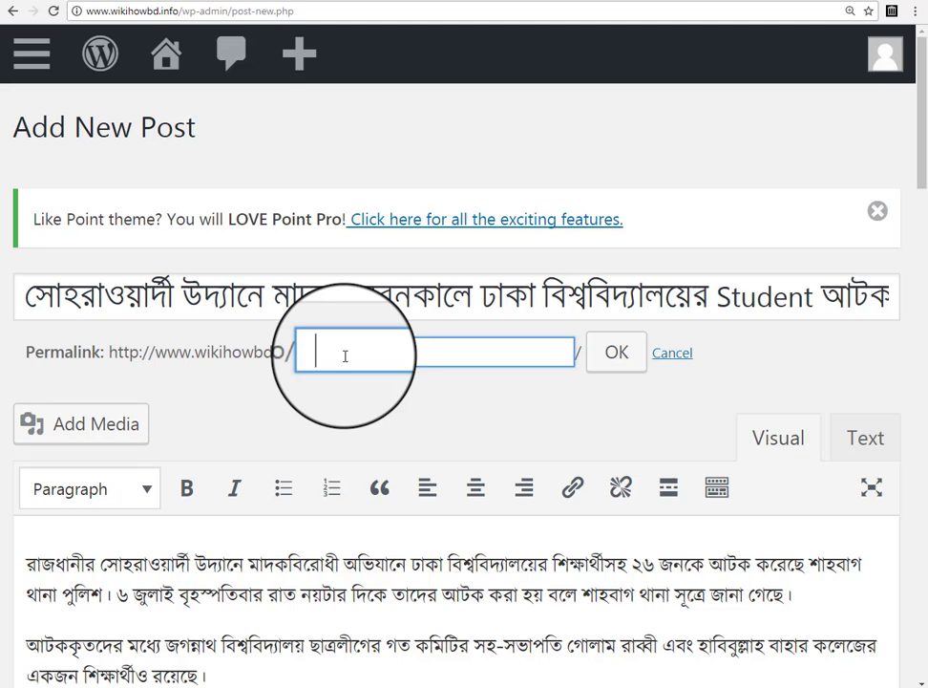
{"action": "type", "text": "dhaka"}
{"action": "key", "text": "BackSpace"}
{"action": "key", "text": "BackSpace"}
{"action": "key", "text": "BackSpace"}
{"action": "key", "text": "BackSpace"}
{"action": "key", "text": "BackSpace"}
{"action": "key", "text": "BackSpace"}
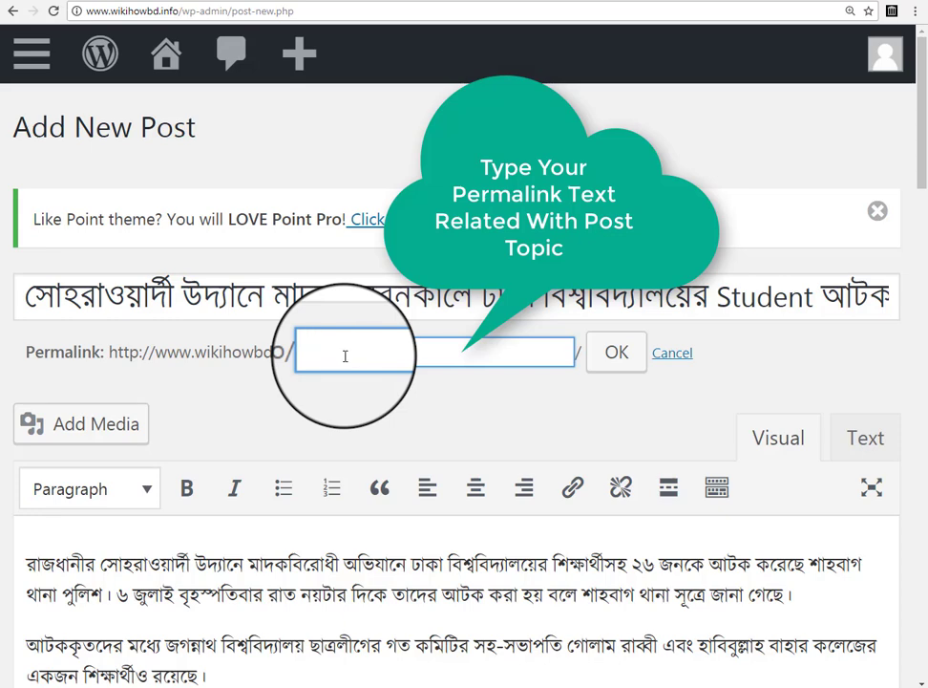
{"action": "type", "text": "dhaka"}
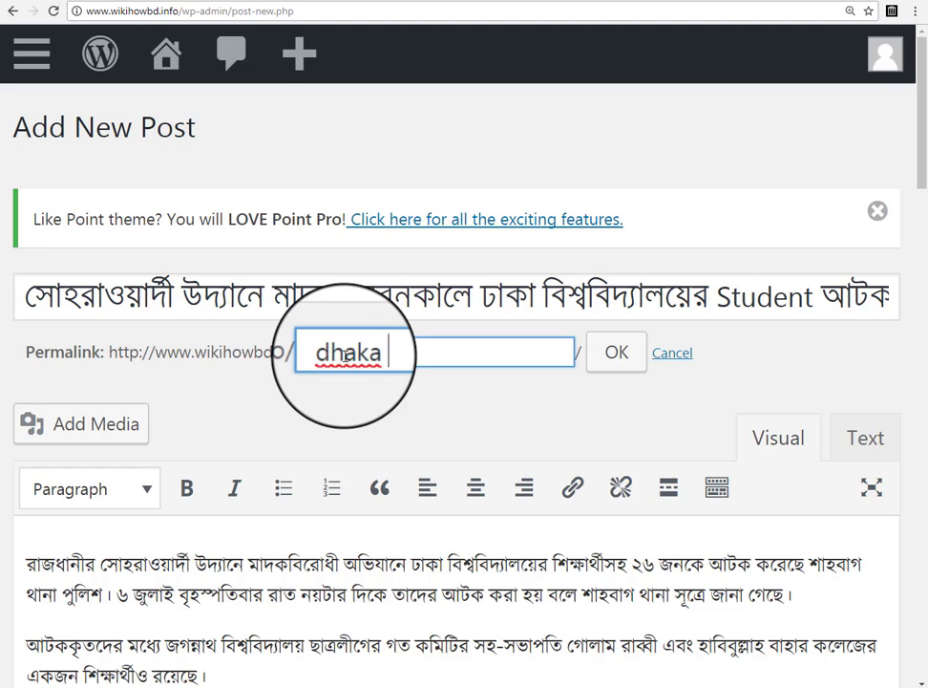
{"action": "key", "text": "BackSpace"}
{"action": "key", "text": "BackSpace"}
{"action": "key", "text": "BackSpace"}
{"action": "key", "text": "BackSpace"}
{"action": "key", "text": "BackSpace"}
{"action": "key", "text": "BackSpace"}
Enter "Dhaka University Student arrest With Drags" as the post's permalink slug
{"action": "type", "text": "Dh"}
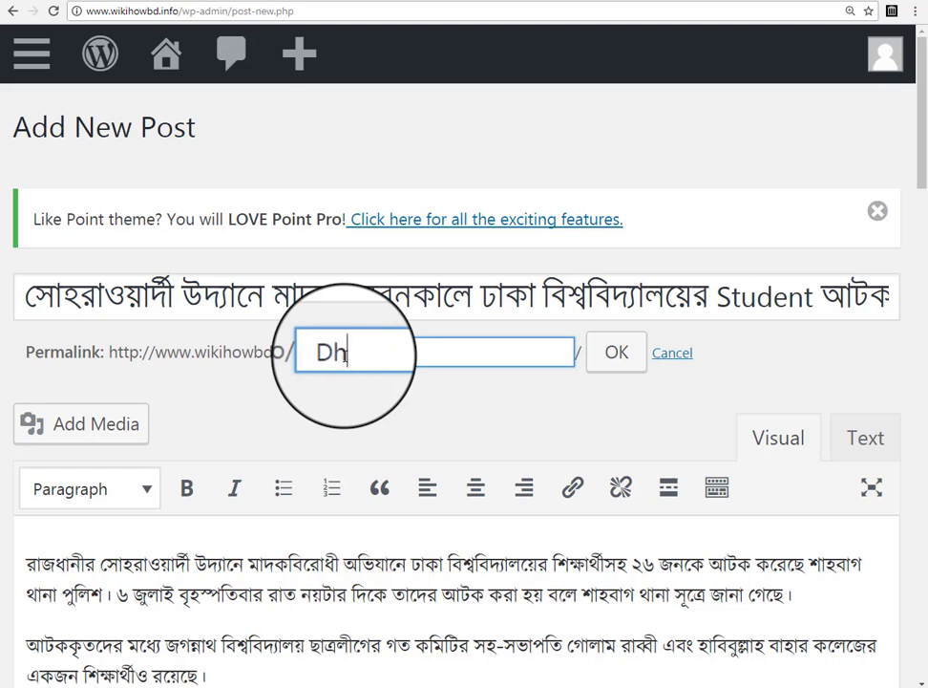
{"action": "type", "text": "aka Un"}
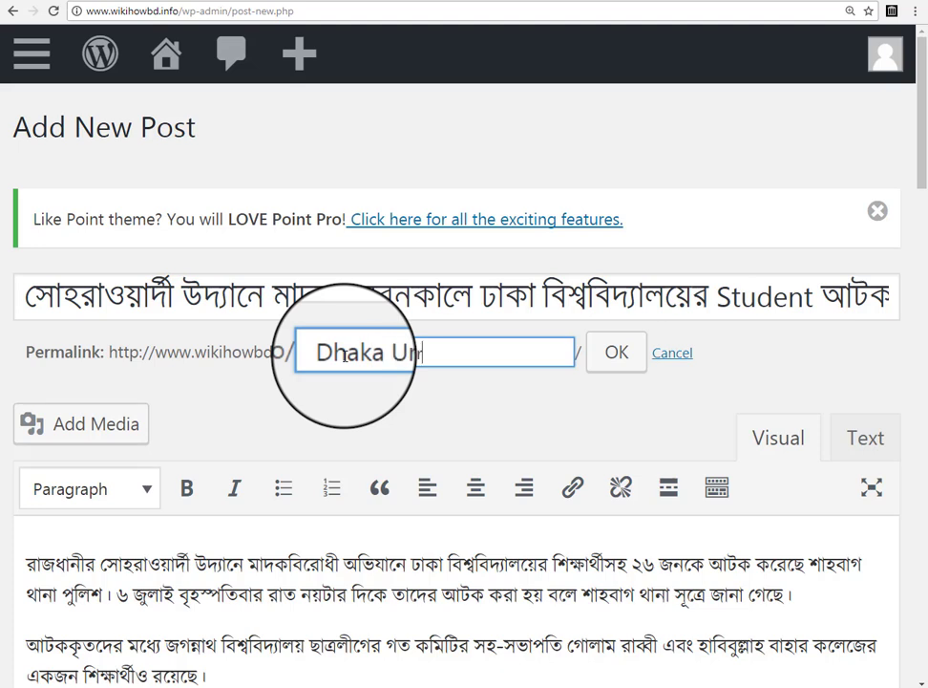
{"action": "type", "text": "iversity Student"}
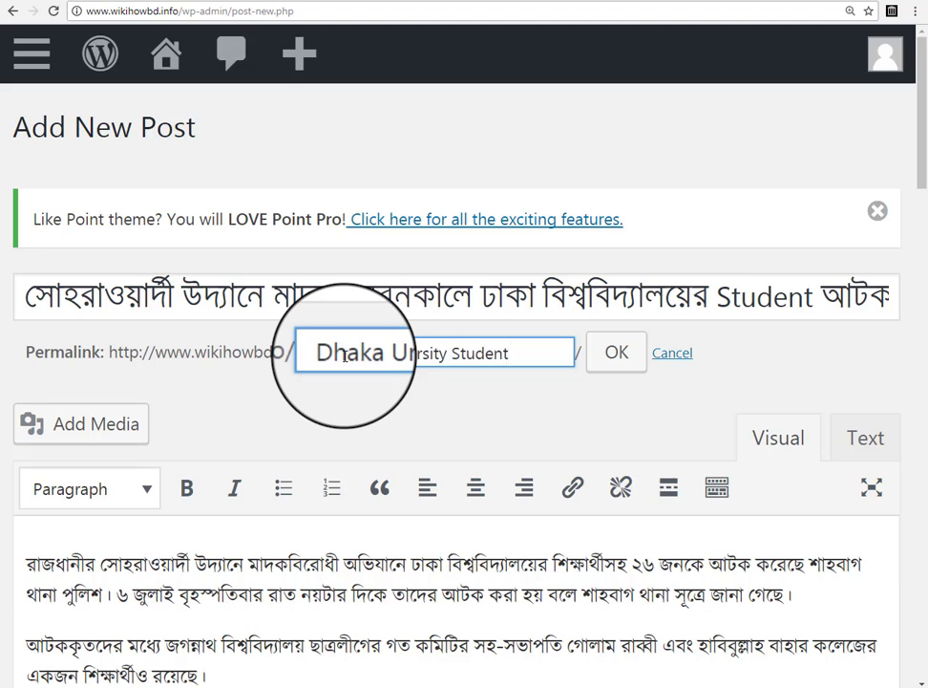
{"action": "type", "text": " arrest Wi"}
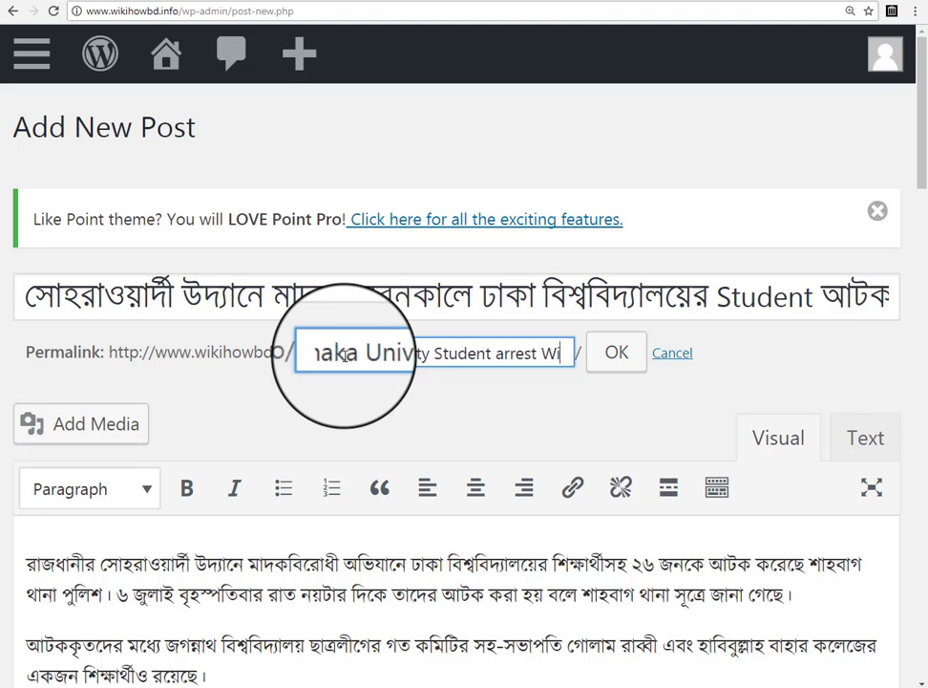
{"action": "type", "text": "th Dar"}
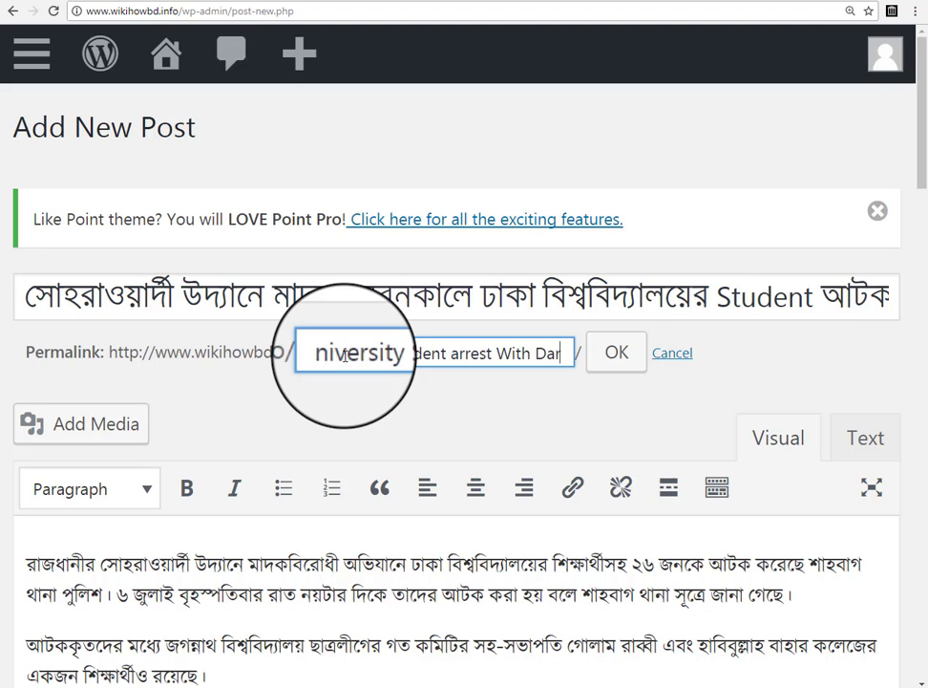
{"action": "key", "text": "BackSpace"}
{"action": "key", "text": "BackSpace"}
{"action": "type", "text": "rags"}
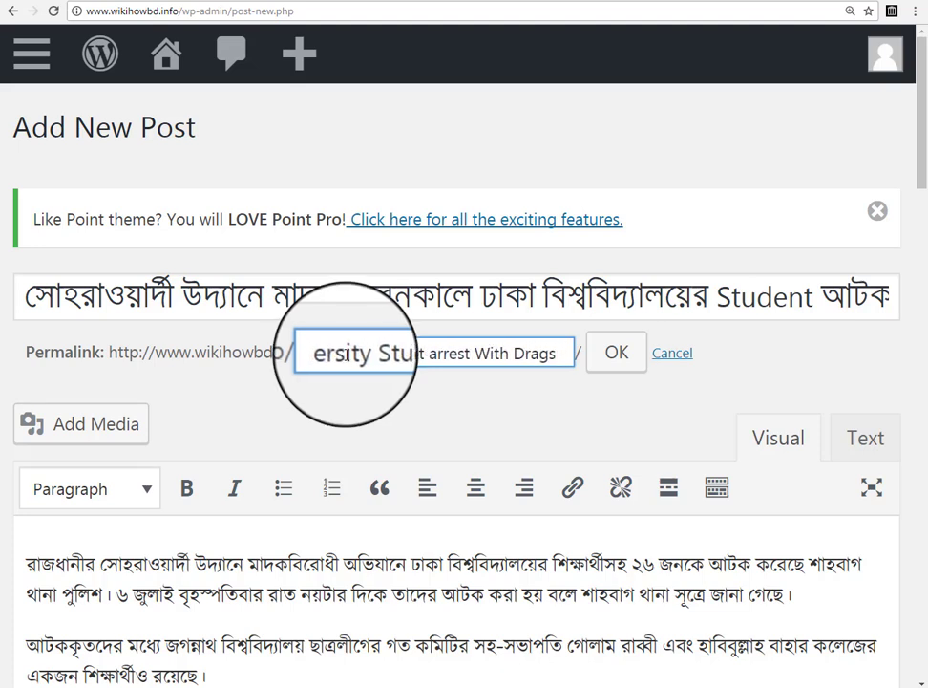
Read through the entire English slug and compare its wording with the Bengali post title
{"action": "key", "text": "Left"}
{"action": "key", "text": "Left"}
{"action": "key", "text": "Left"}
{"action": "key", "text": "Left"}
{"action": "key", "text": "Left"}
{"action": "key", "text": "Left"}
{"action": "key", "text": "Left"}
{"action": "key", "text": "Left"}
{"action": "key", "text": "Left"}
{"action": "key", "text": "Left"}
{"action": "key", "text": "Left"}
{"action": "key", "text": "Left"}
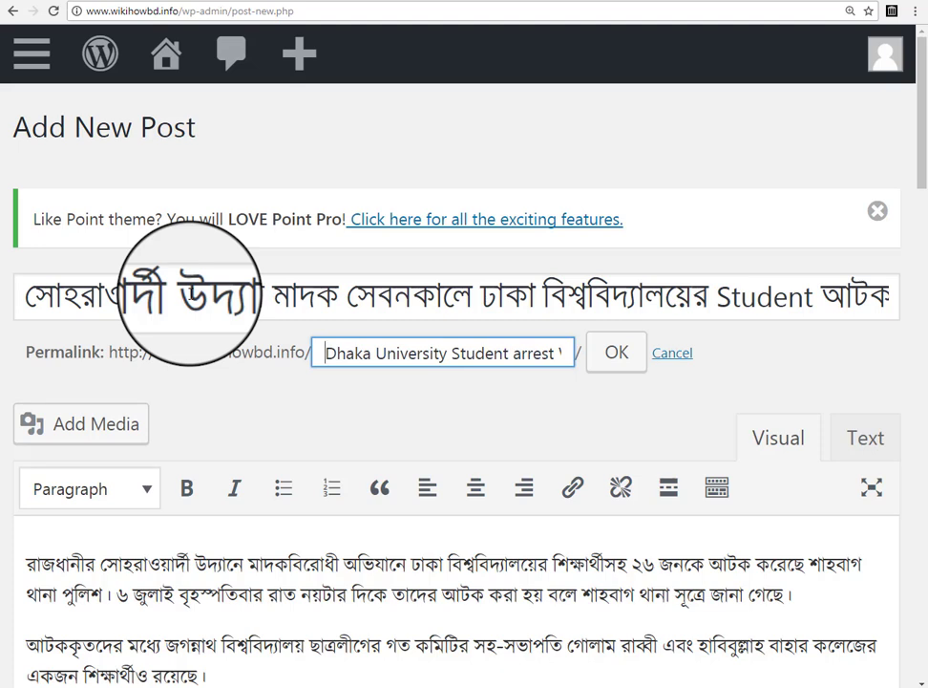
{"action": "left_click_drag", "start_coordinate": [202, 294], "coordinate": [311, 295]}
{"action": "left_click", "coordinate": [130, 293]}
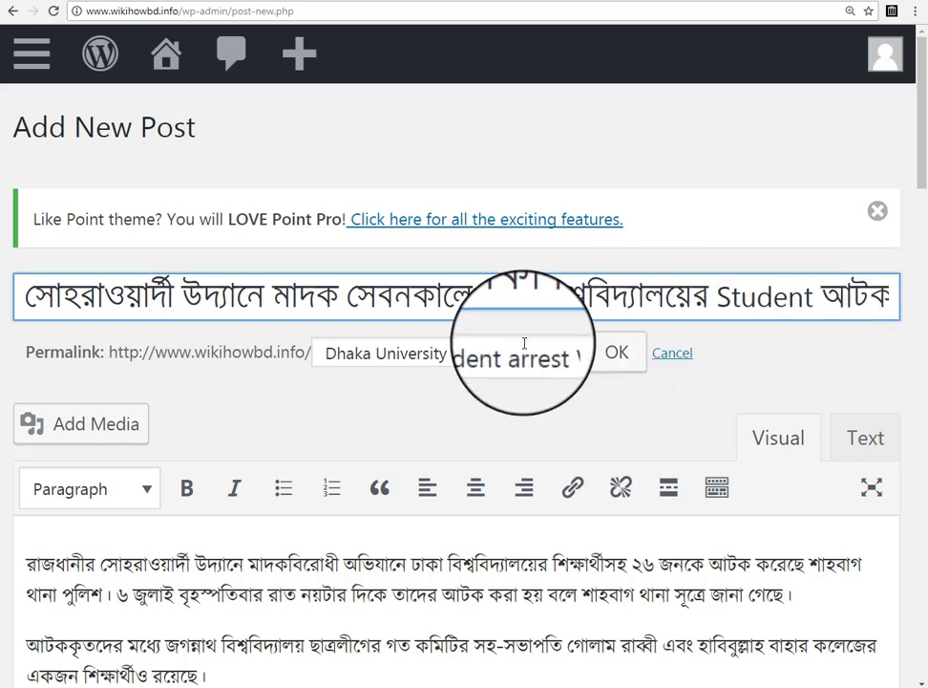
{"action": "left_click", "coordinate": [365, 359]}
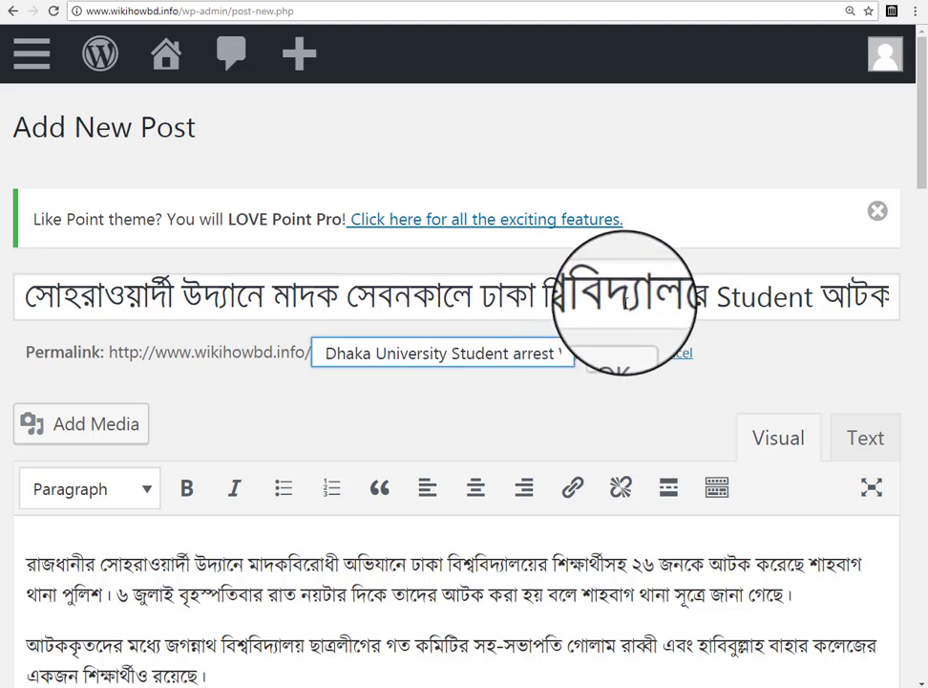
{"action": "key", "text": "Right"}
{"action": "key", "text": "Right"}
{"action": "key", "text": "Right"}
{"action": "key", "text": "Right"}
{"action": "key", "text": "Right"}
{"action": "key", "text": "Right"}
{"action": "key", "text": "Right"}
{"action": "key", "text": "Right"}
{"action": "key", "text": "Right"}
{"action": "key", "text": "Right"}
{"action": "key", "text": "Right"}
{"action": "key", "text": "Right"}
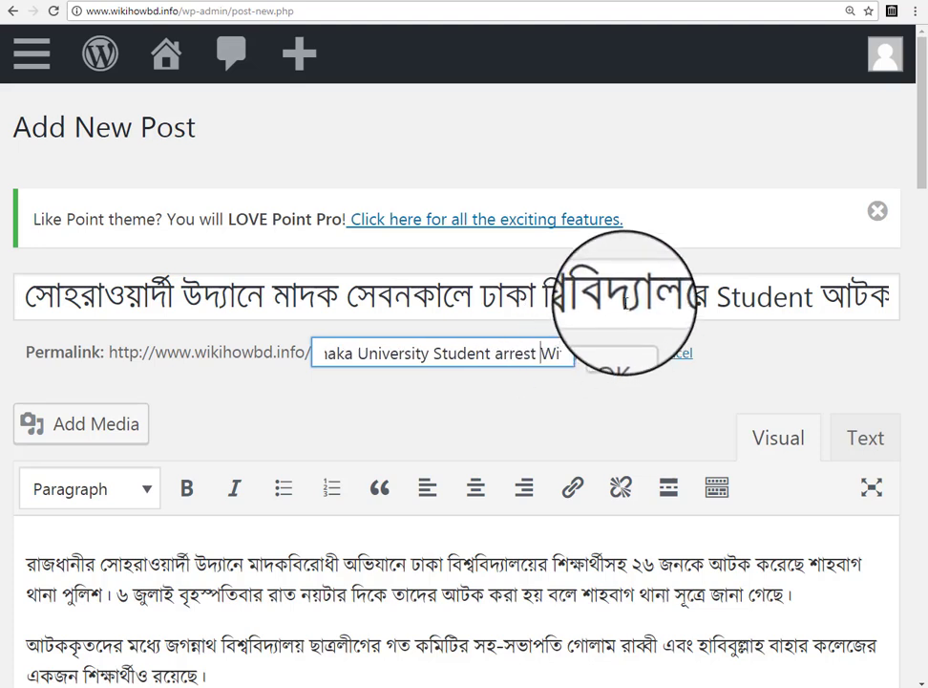
{"action": "key", "text": "Left"}
{"action": "key", "text": "Left"}
{"action": "key", "text": "Left"}
{"action": "key", "text": "Left"}
{"action": "key", "text": "Left"}
{"action": "key", "text": "Left"}
{"action": "key", "text": "Left"}
{"action": "key", "text": "Left"}
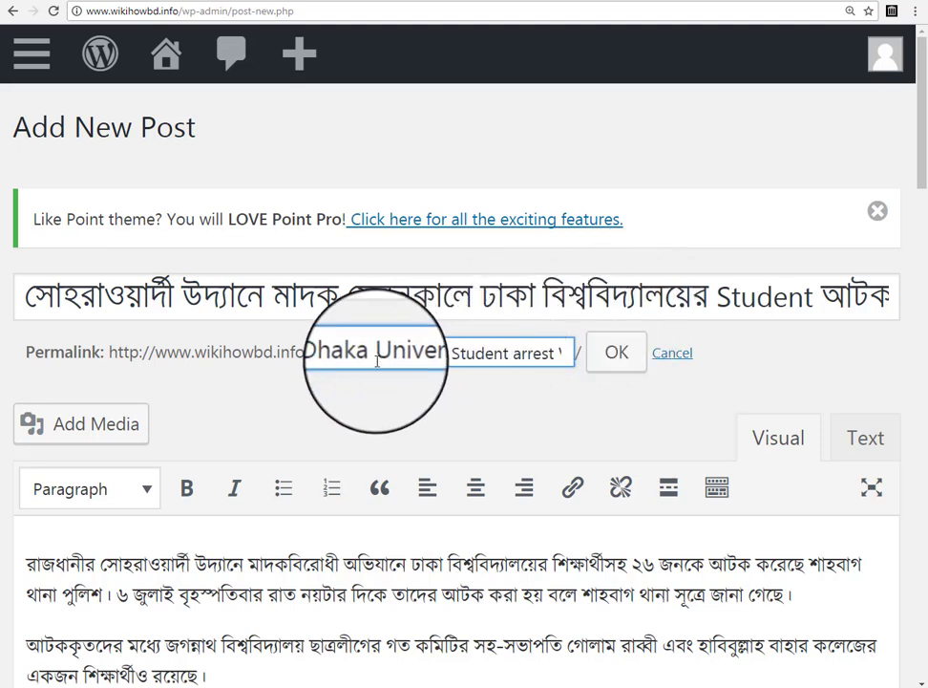
{"action": "key", "text": "Right"}
{"action": "key", "text": "Right"}
{"action": "key", "text": "Right"}
{"action": "key", "text": "Right"}
{"action": "key", "text": "Right"}
{"action": "key", "text": "Right"}
{"action": "key", "text": "Right"}
{"action": "key", "text": "Right"}
{"action": "key", "text": "Right"}
{"action": "key", "text": "Right"}
{"action": "key", "text": "Right"}
{"action": "key", "text": "Right"}
{"action": "key", "text": "Right"}
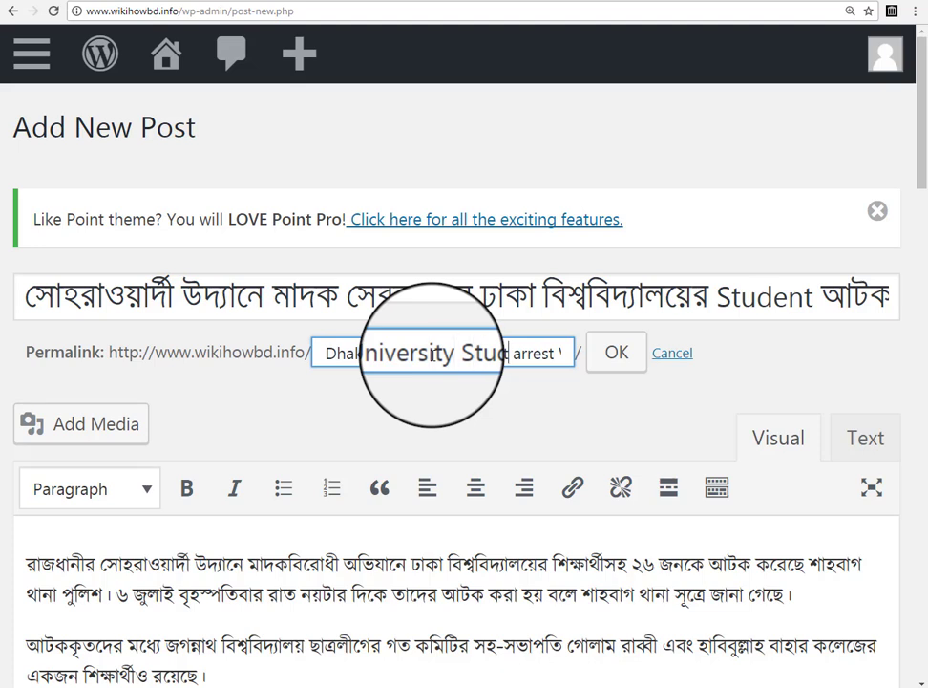
{"action": "key", "text": "Right"}
{"action": "key", "text": "Right"}
{"action": "key", "text": "Right"}
{"action": "key", "text": "Right"}
{"action": "key", "text": "Right"}
{"action": "key", "text": "Right"}
{"action": "key", "text": "Right"}
{"action": "key", "text": "Right"}
{"action": "key", "text": "Right"}
{"action": "key", "text": "Right"}
{"action": "key", "text": "Right"}
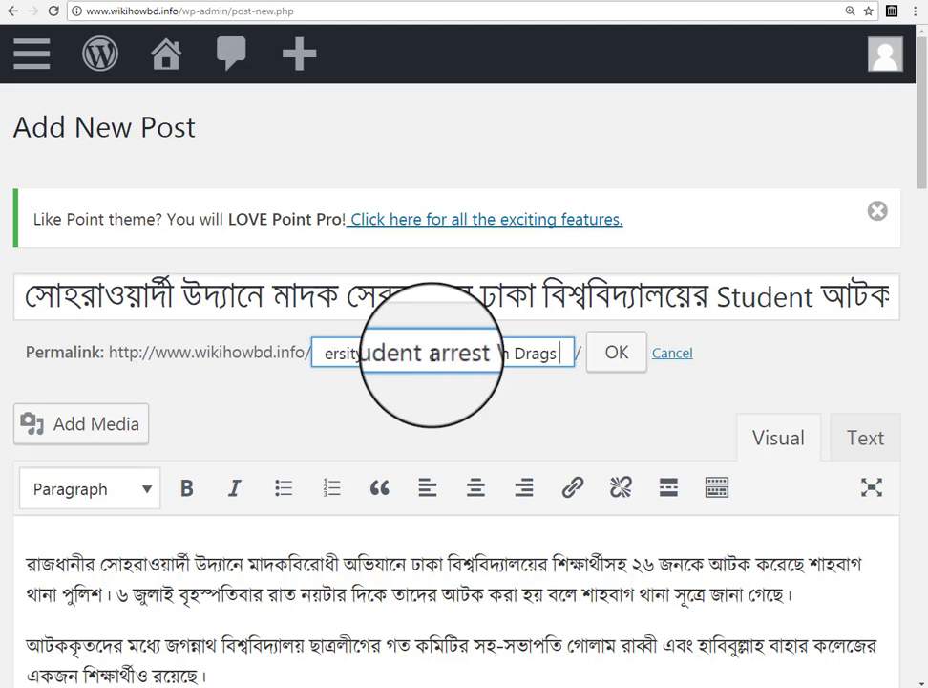
Apply the edited English slug to the post's permalink
{"action": "left_click", "coordinate": [612, 355]}
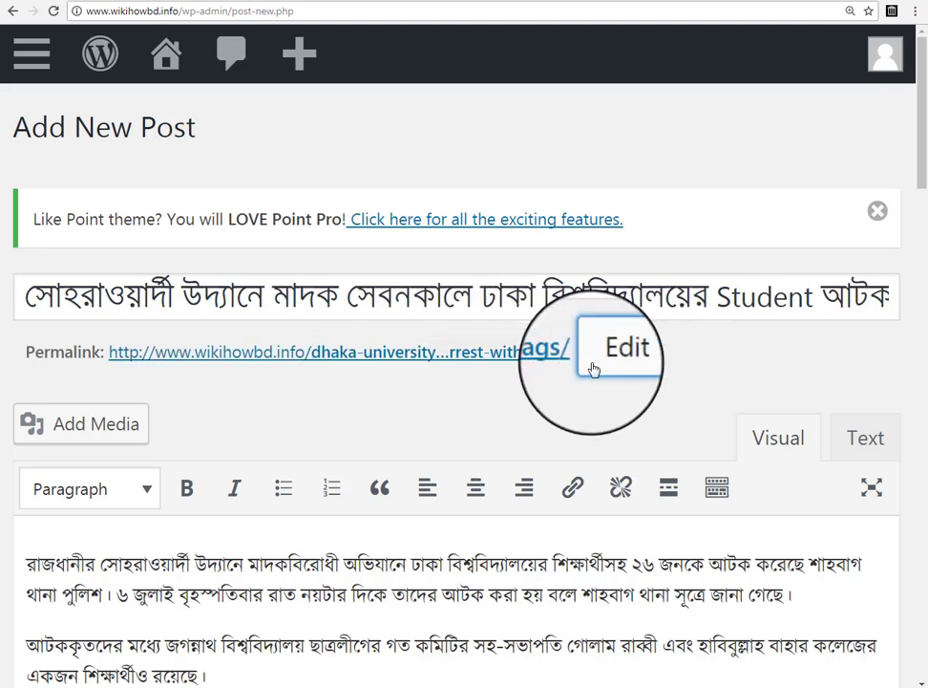
{"action": "scroll", "coordinate": [587, 377], "scroll_direction": "down", "scroll_amount": 1}
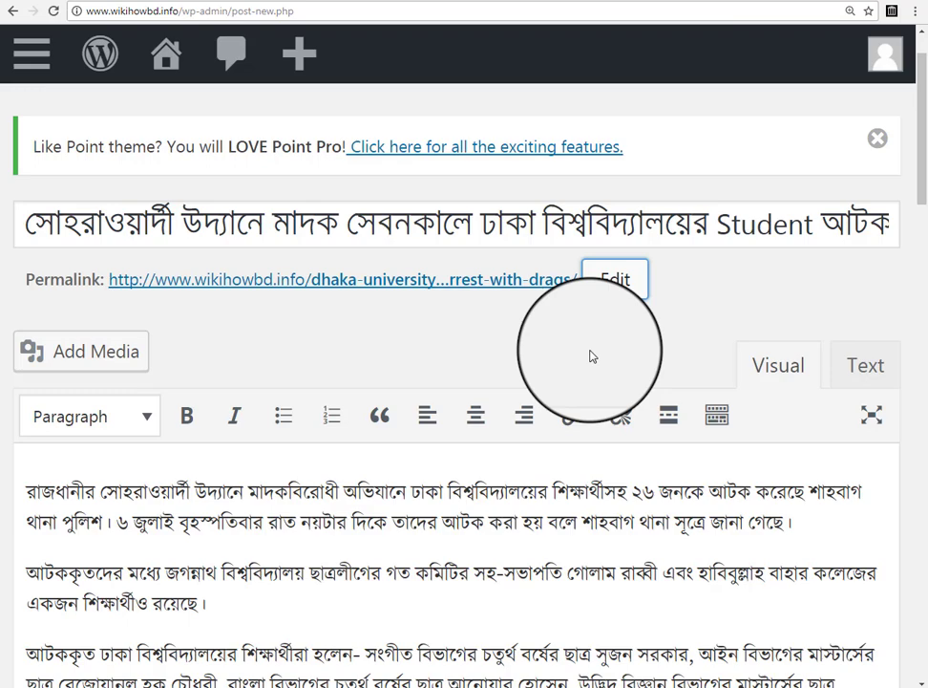
{"action": "left_click", "coordinate": [726, 223]}
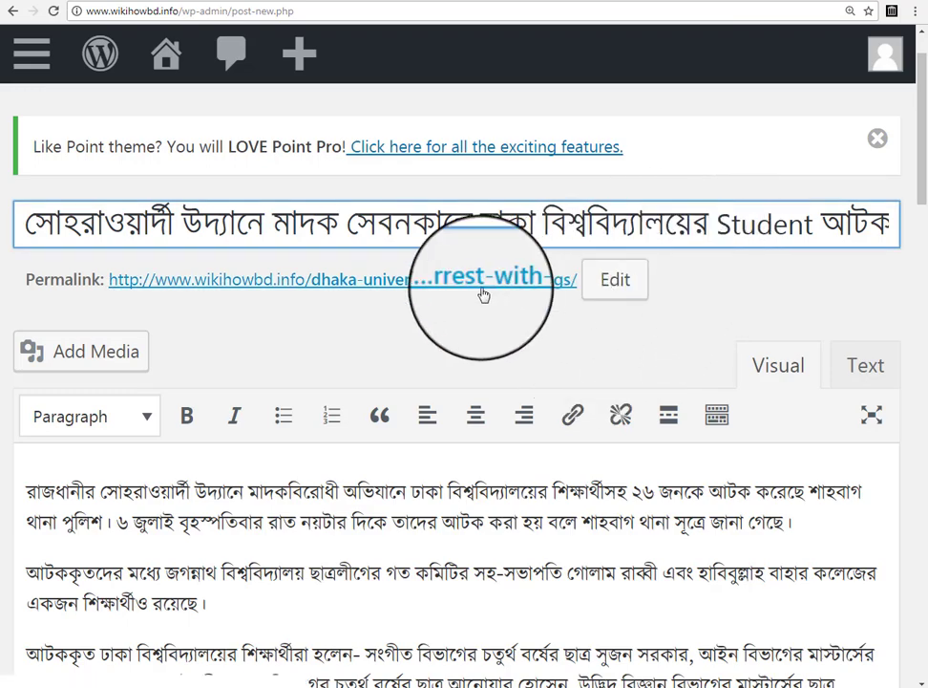
Below the post's last paragraph, start a keyword line reading "Related Topic: Student, Student Arreast"
{"action": "scroll", "coordinate": [564, 363], "scroll_direction": "down", "scroll_amount": 1}
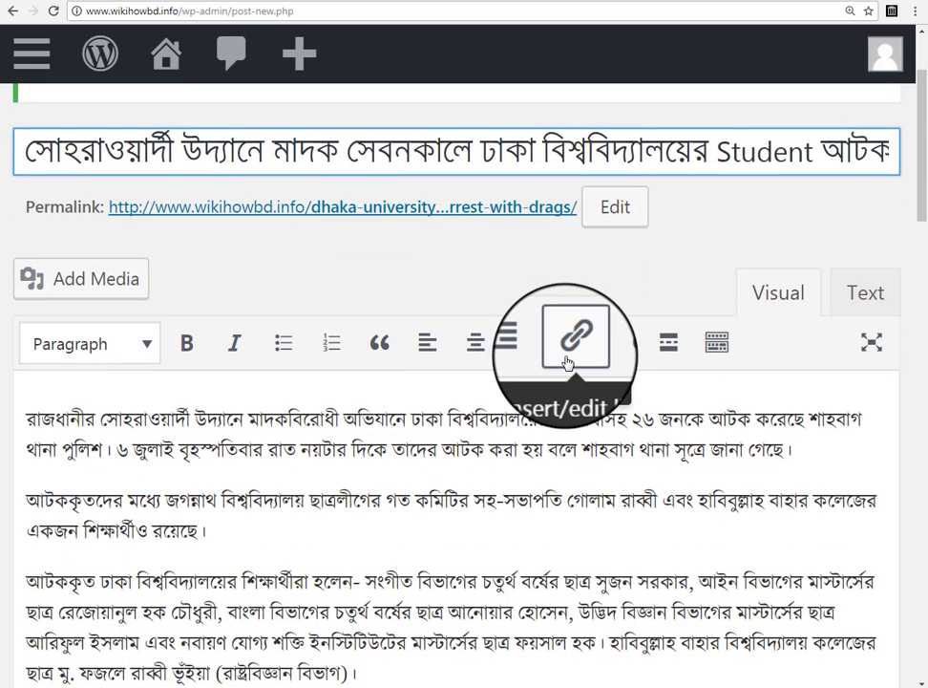
{"action": "scroll", "coordinate": [566, 361], "scroll_direction": "down", "scroll_amount": 8}
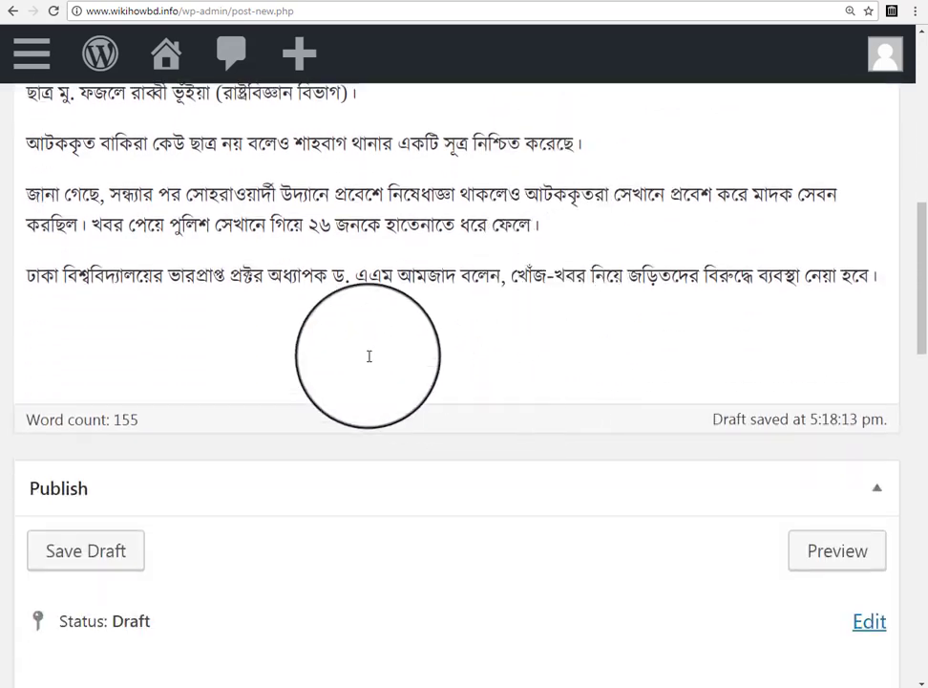
{"action": "left_click", "coordinate": [125, 337]}
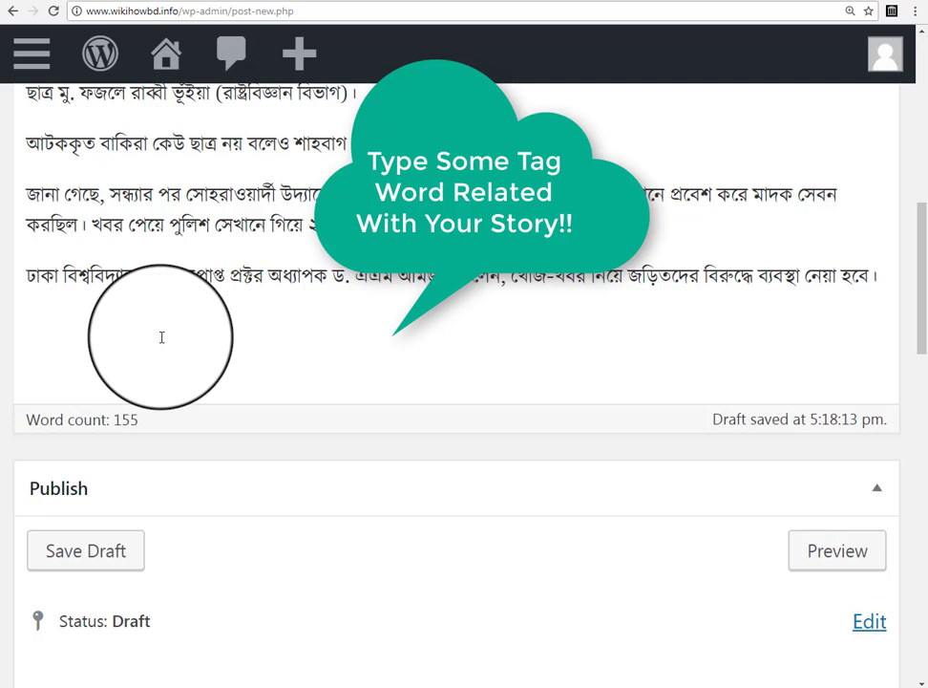
{"action": "type", "text": "Related"}
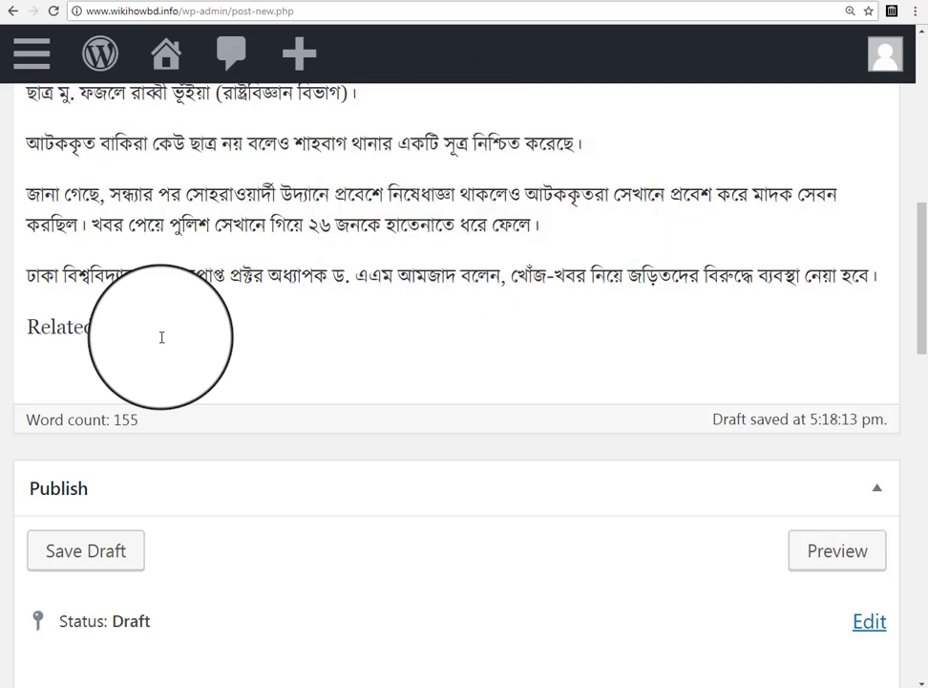
{"action": "type", "text": " Topic"}
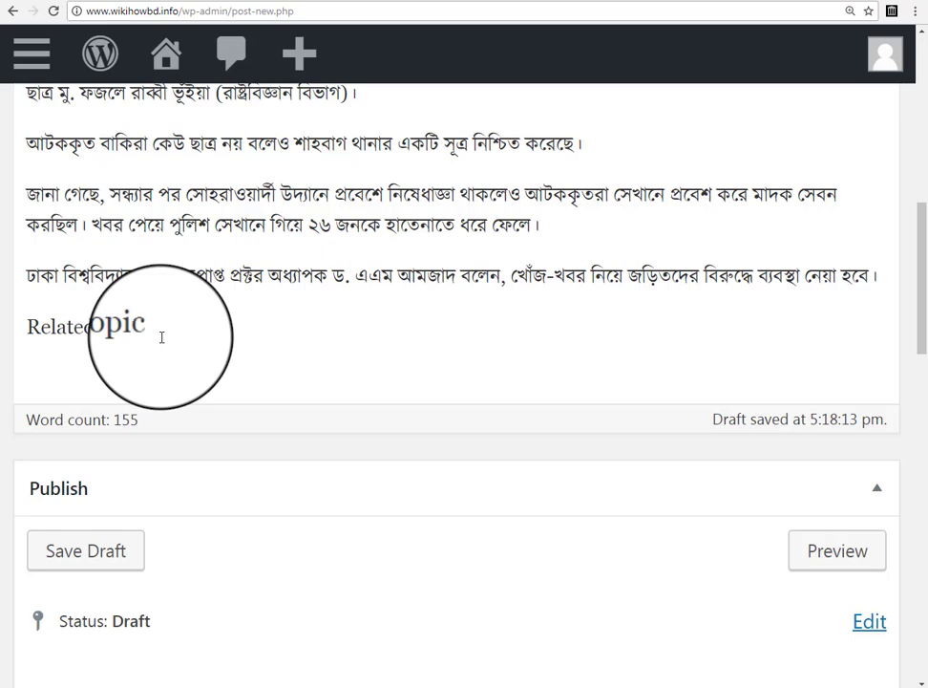
{"action": "type", "text": ": Stude"}
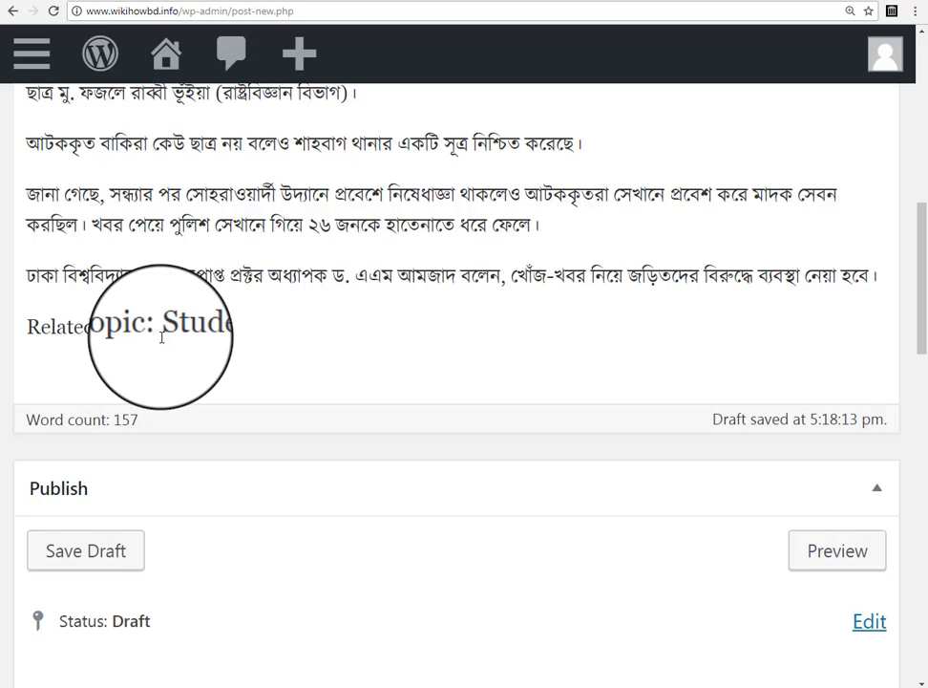
{"action": "type", "text": ", Student "}
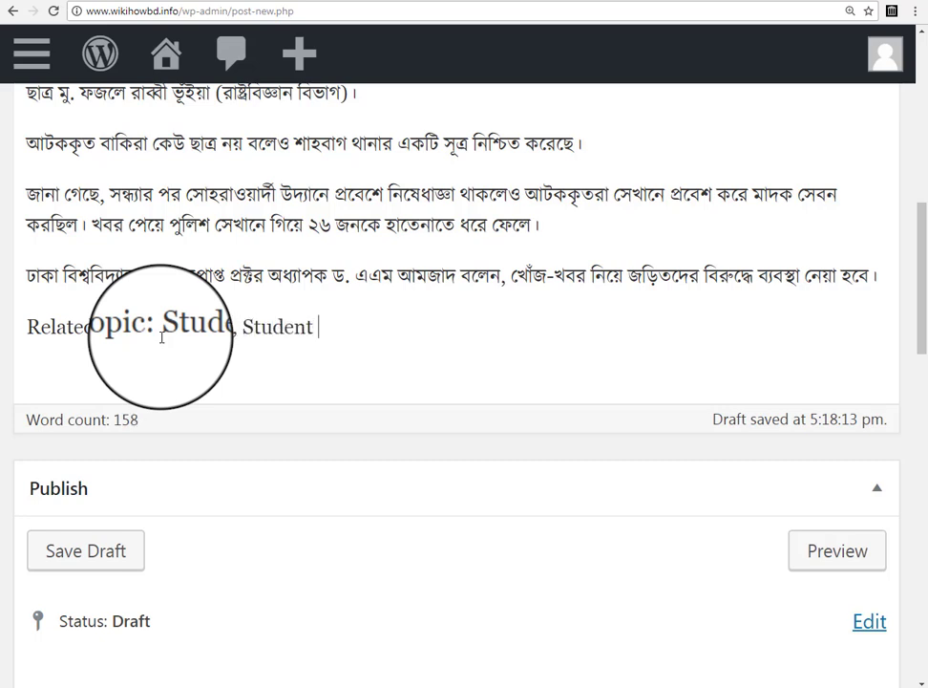
{"action": "type", "text": "Arreast "}
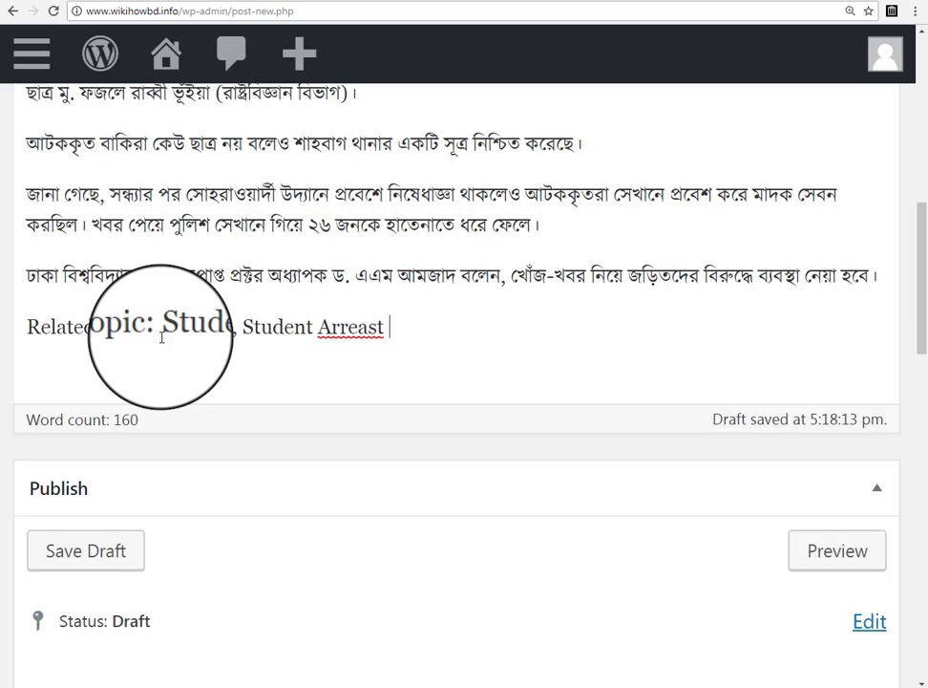
Extend the Related Topic line with the keywords "Student Arrest With Drags" and "Dhaka university", ending with a comma
{"action": "type", "text": ",Student Ar"}
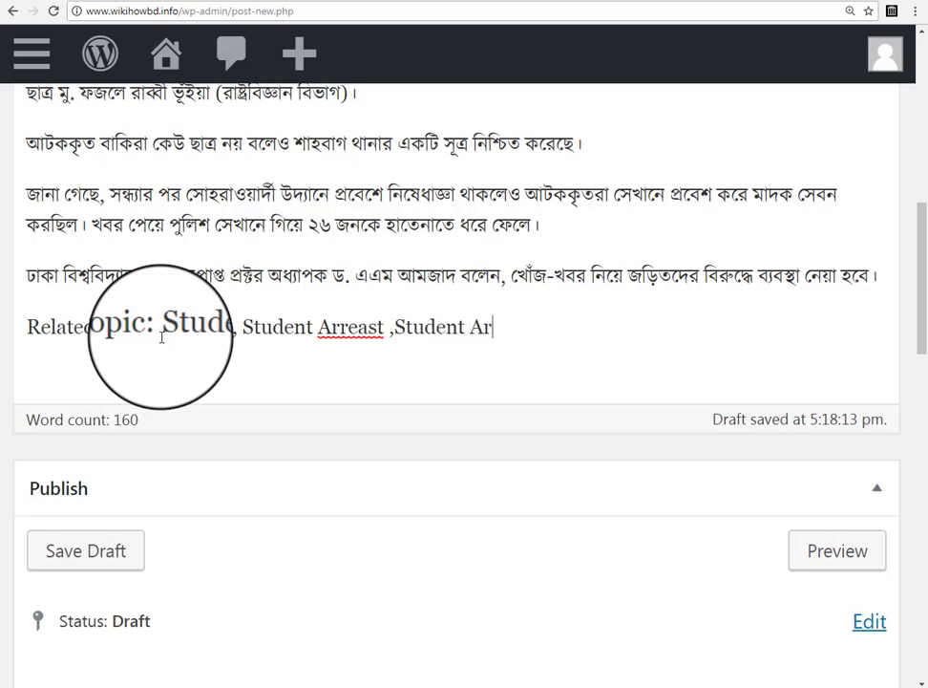
{"action": "type", "text": "rest With b"}
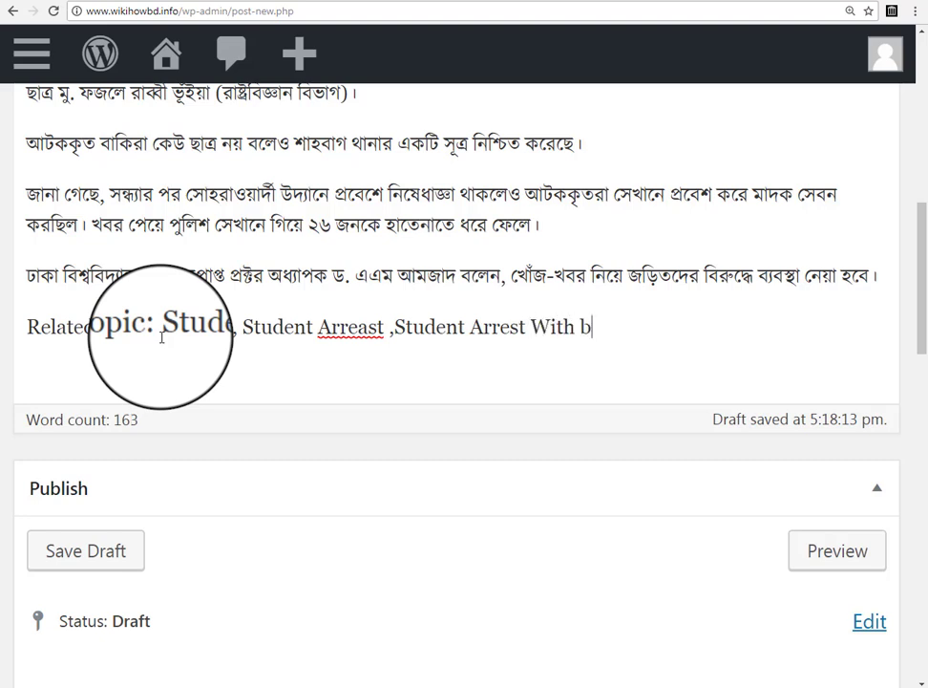
{"action": "key", "text": "BackSpace"}
{"action": "type", "text": "Drags"}
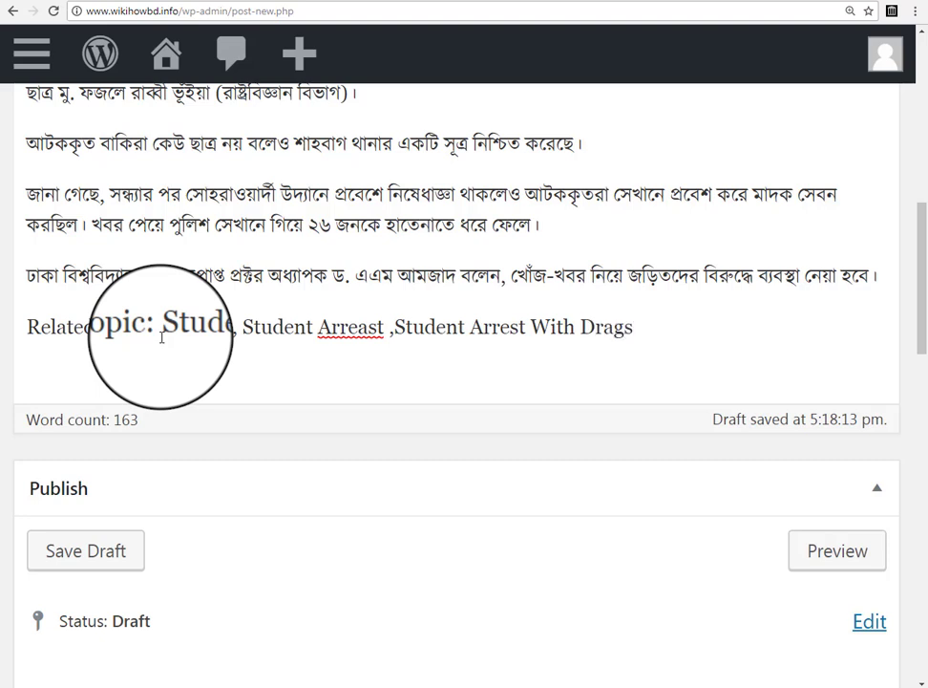
{"action": "type", "text": ",Dhaka"}
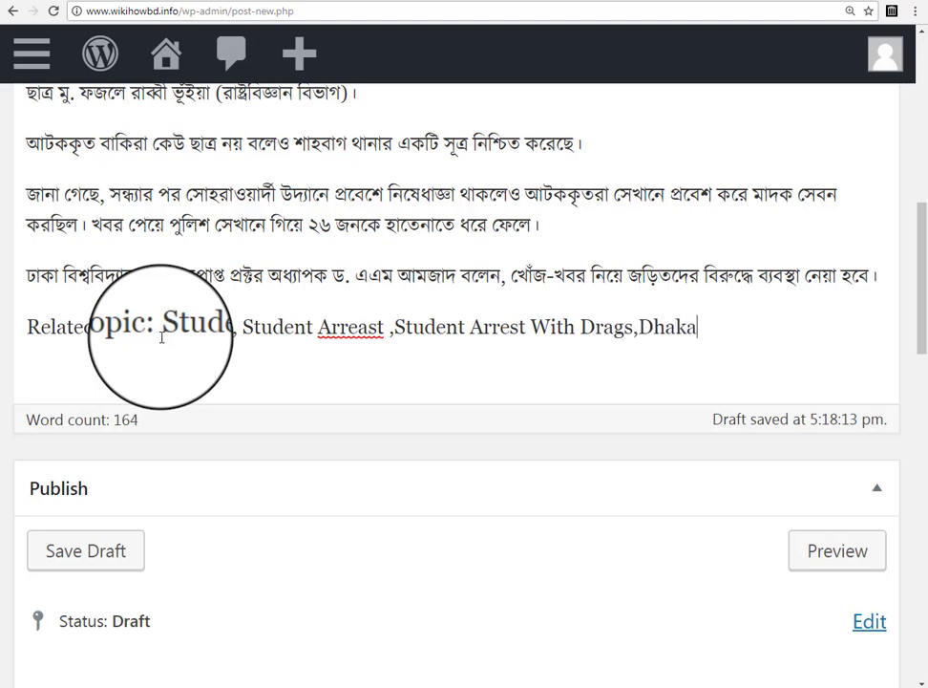
{"action": "type", "text": " university"}
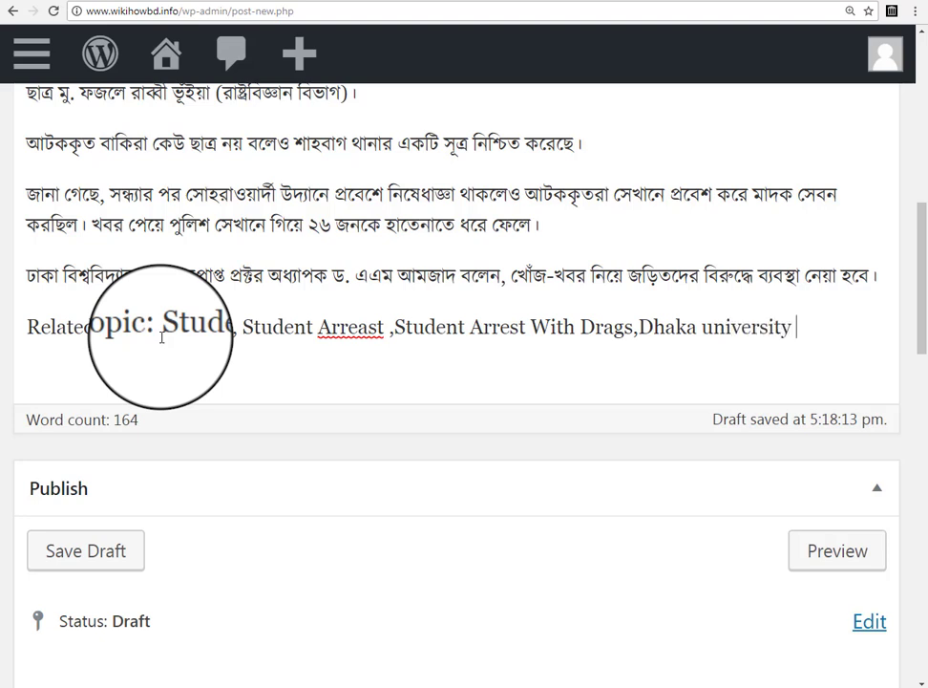
{"action": "type", "text": " ,"}
Review the English word in the post title, the permalink slug and the Related Topic keywords against each other
{"action": "scroll", "coordinate": [240, 377], "scroll_direction": "up", "scroll_amount": 10}
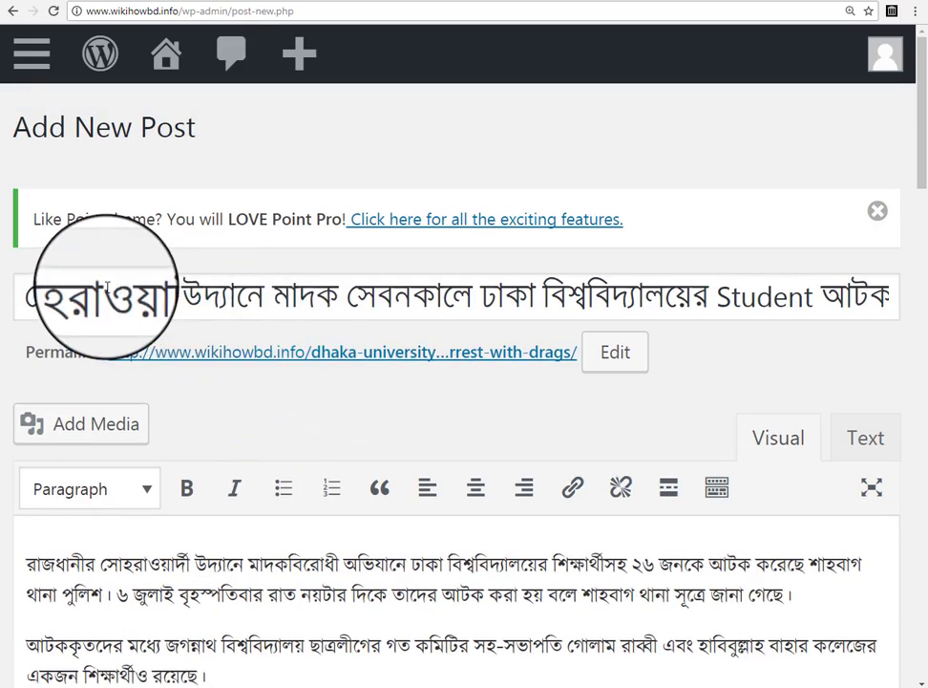
{"action": "left_click", "coordinate": [757, 293]}
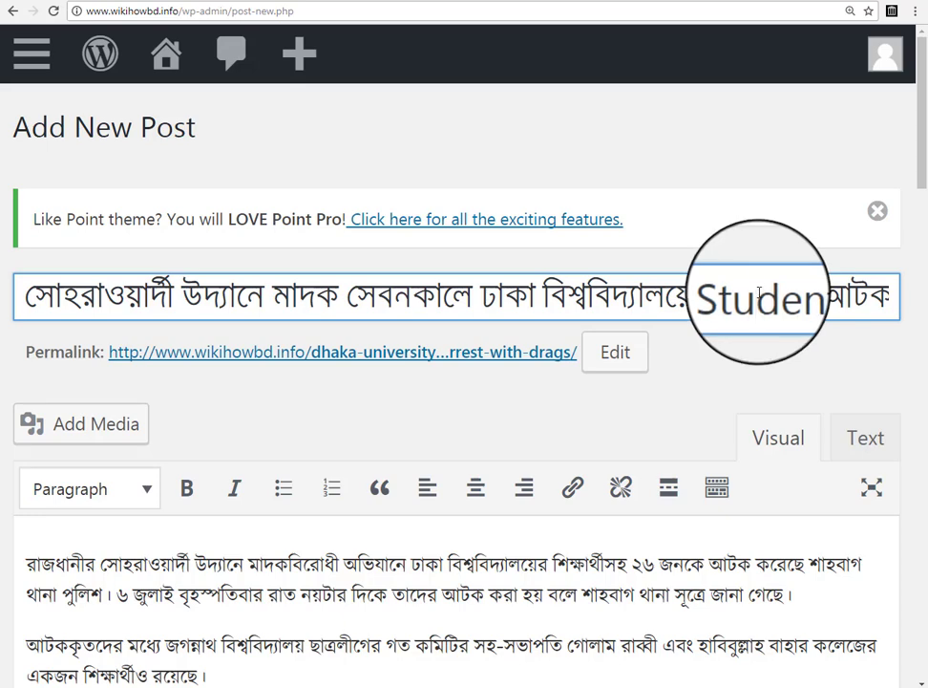
{"action": "scroll", "coordinate": [760, 296], "scroll_direction": "down", "scroll_amount": 1}
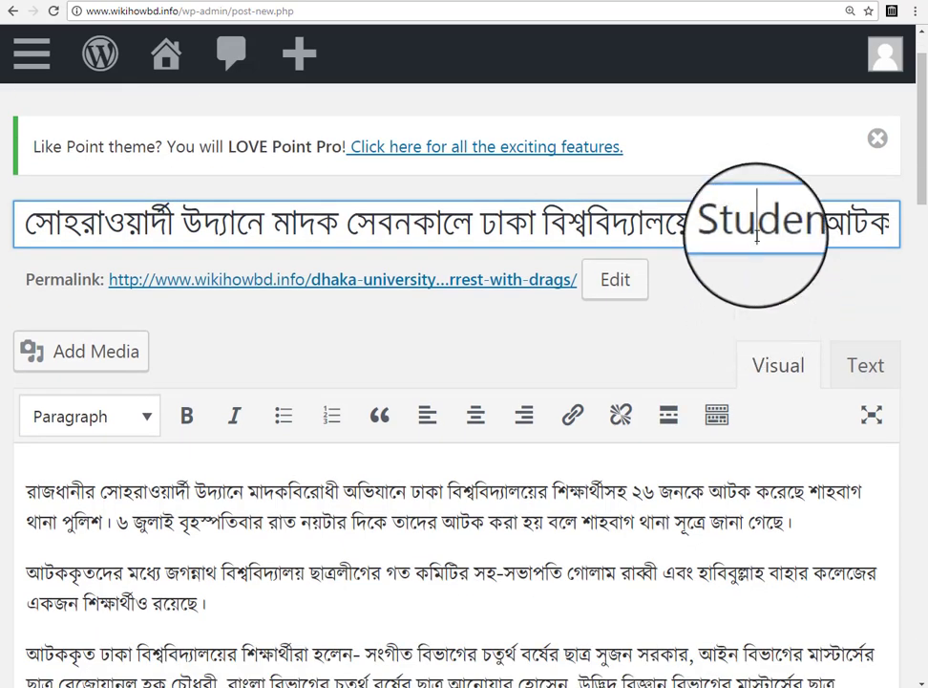
{"action": "left_click", "coordinate": [630, 278]}
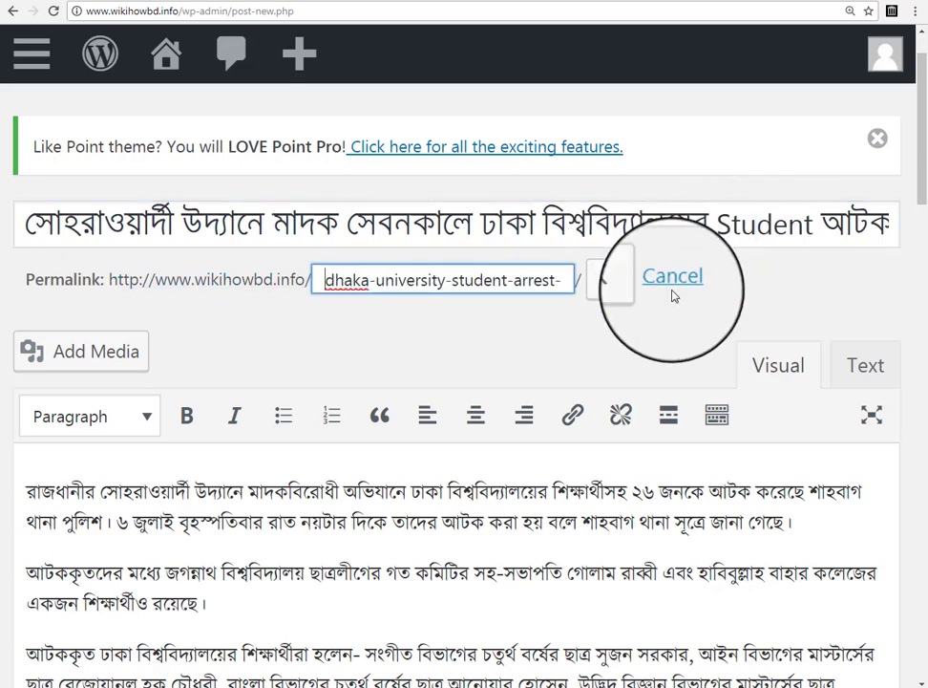
{"action": "left_click", "coordinate": [603, 289]}
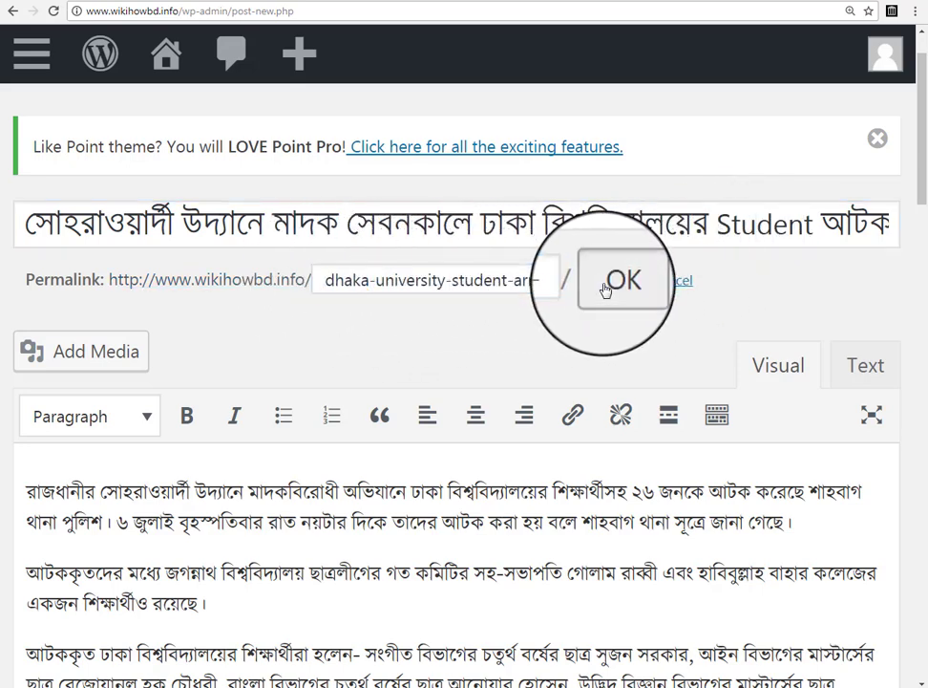
{"action": "left_click", "coordinate": [712, 225]}
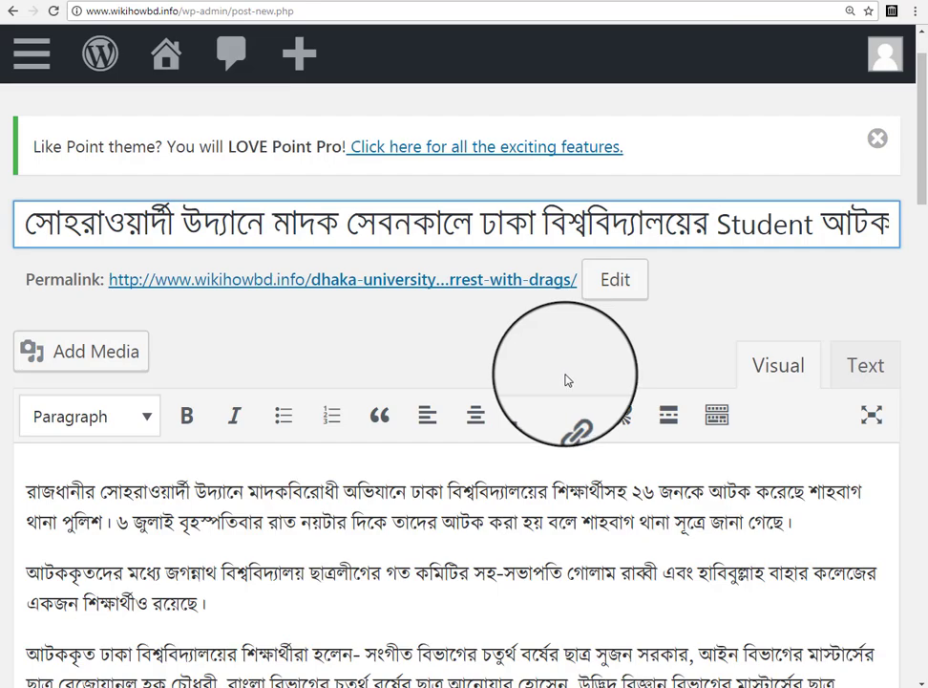
{"action": "scroll", "coordinate": [563, 377], "scroll_direction": "down", "scroll_amount": 5}
{"action": "scroll", "coordinate": [568, 373], "scroll_direction": "down", "scroll_amount": 2}
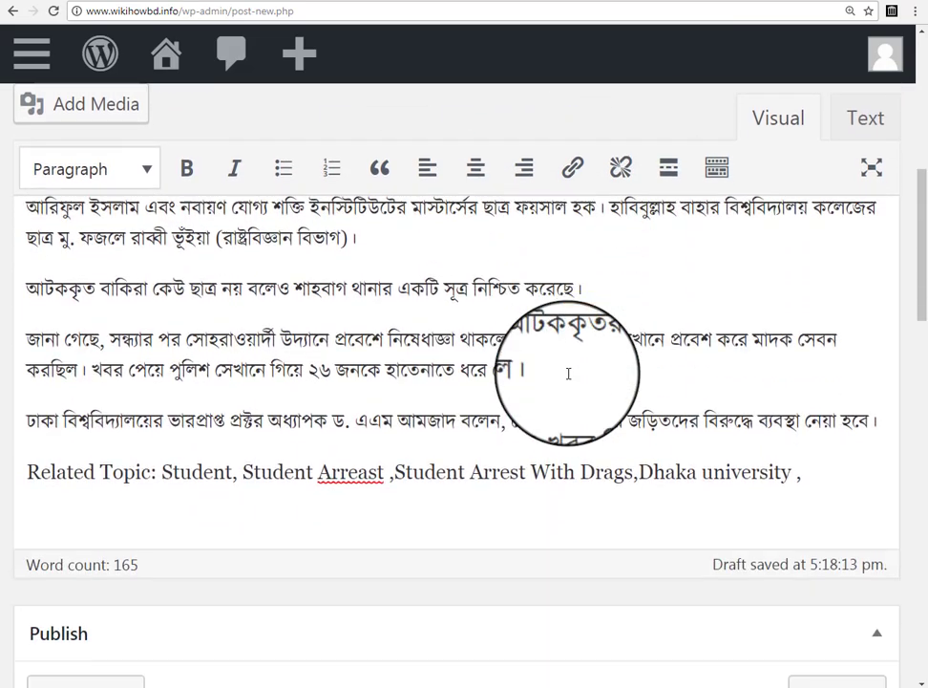
{"action": "scroll", "coordinate": [568, 374], "scroll_direction": "up", "scroll_amount": 7}
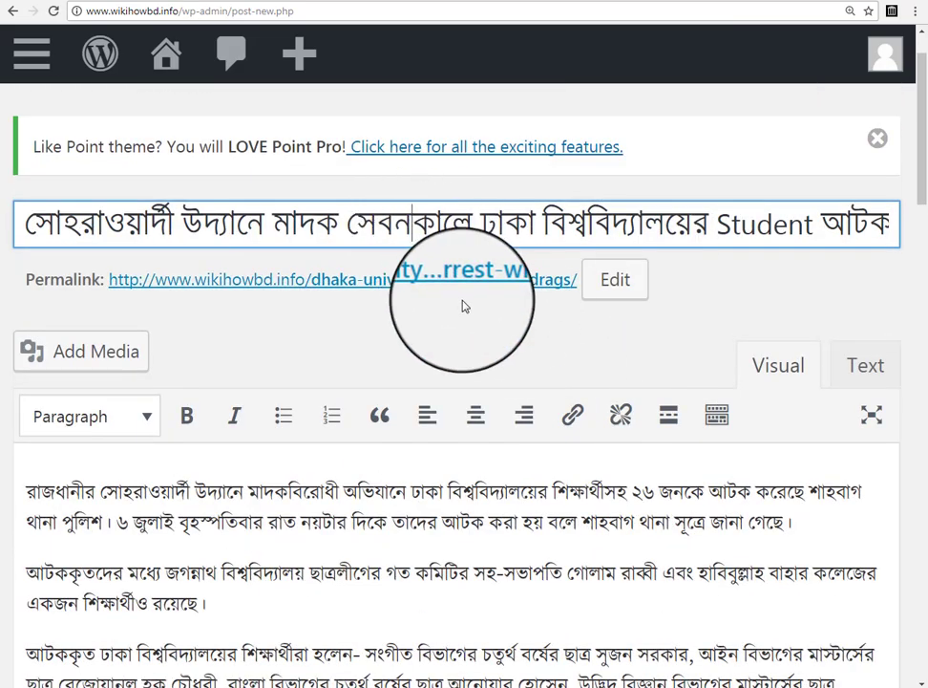
{"action": "scroll", "coordinate": [551, 382], "scroll_direction": "down", "scroll_amount": 6}
{"action": "scroll", "coordinate": [417, 403], "scroll_direction": "down", "scroll_amount": 2}
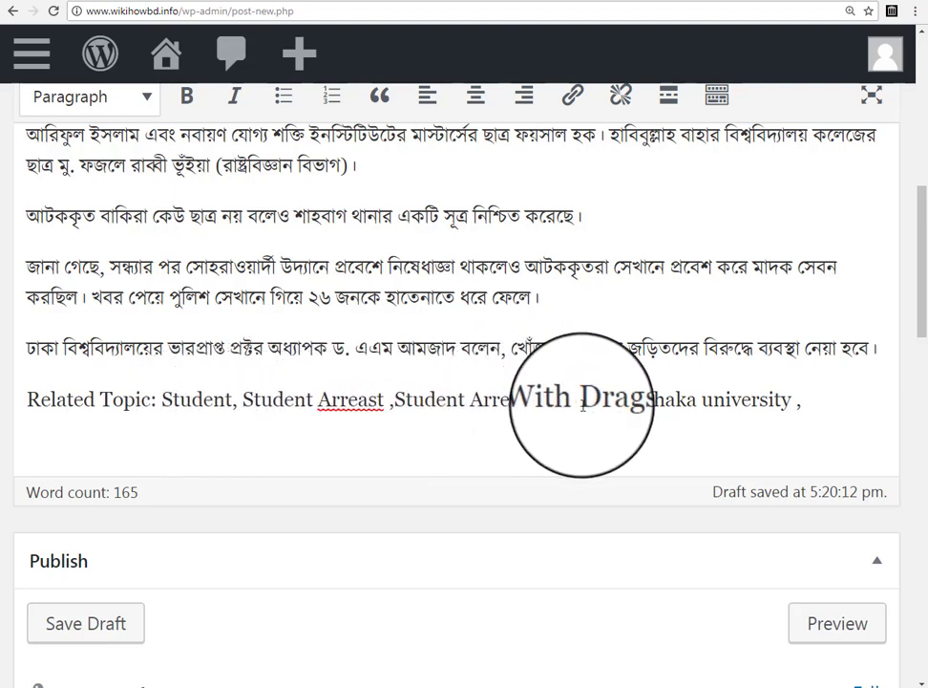
Select the keywords after "Related Topic:" for copying and go to the post's tag entry field
{"action": "left_click", "coordinate": [822, 401]}
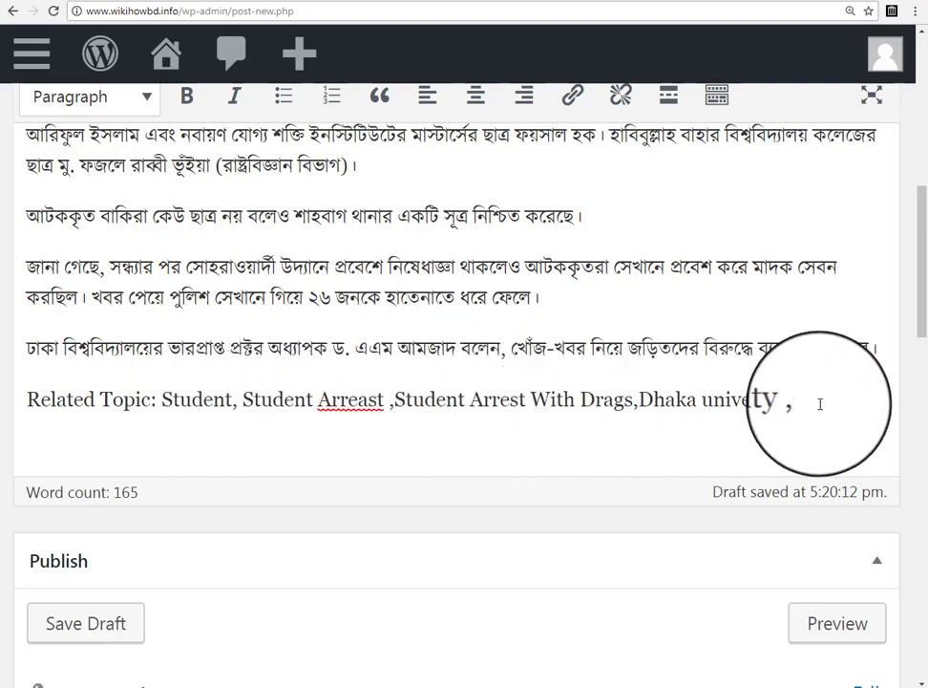
{"action": "left_click_drag", "start_coordinate": [822, 402], "coordinate": [164, 401]}
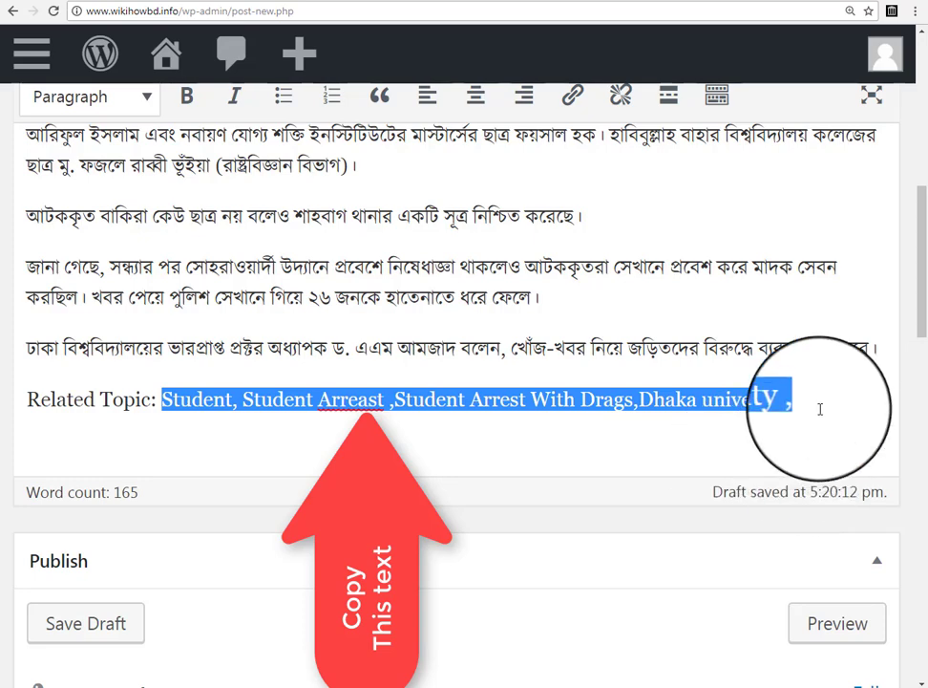
{"action": "left_click", "coordinate": [779, 427]}
{"action": "scroll", "coordinate": [575, 447], "scroll_direction": "down", "scroll_amount": 3}
{"action": "scroll", "coordinate": [576, 447], "scroll_direction": "down", "scroll_amount": 4}
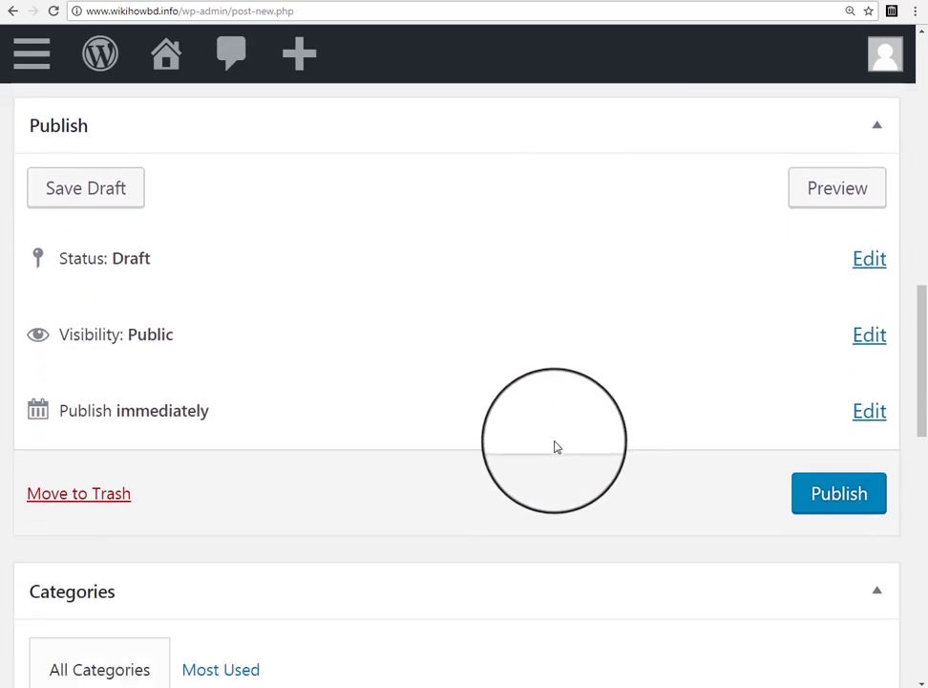
{"action": "scroll", "coordinate": [859, 368], "scroll_direction": "down", "scroll_amount": 2}
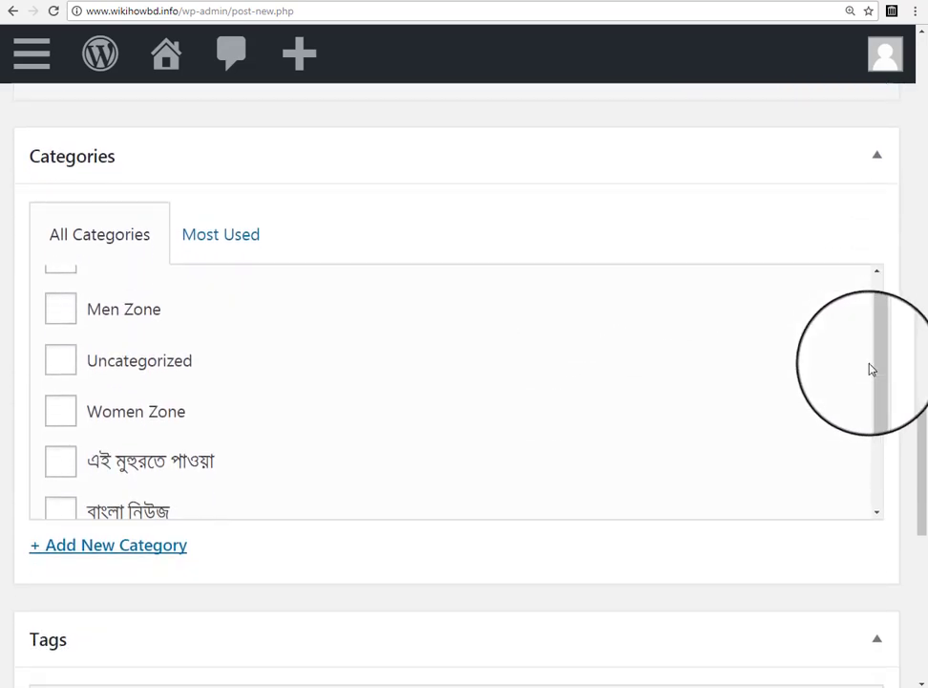
{"action": "scroll", "coordinate": [222, 413], "scroll_direction": "down", "scroll_amount": 3}
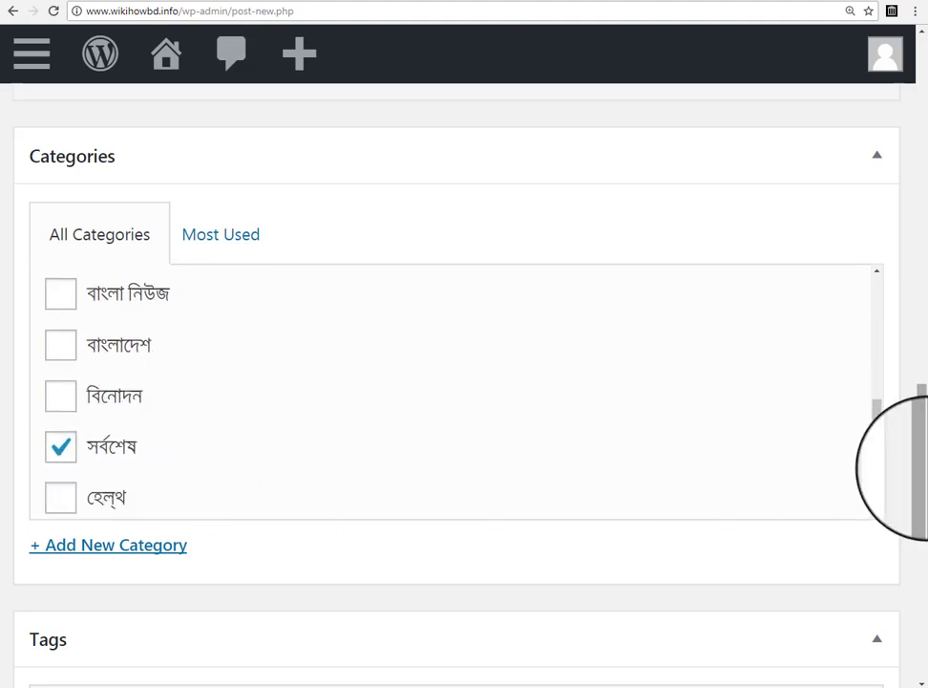
{"action": "scroll", "coordinate": [912, 441], "scroll_direction": "down", "scroll_amount": 3}
{"action": "left_click", "coordinate": [58, 408]}
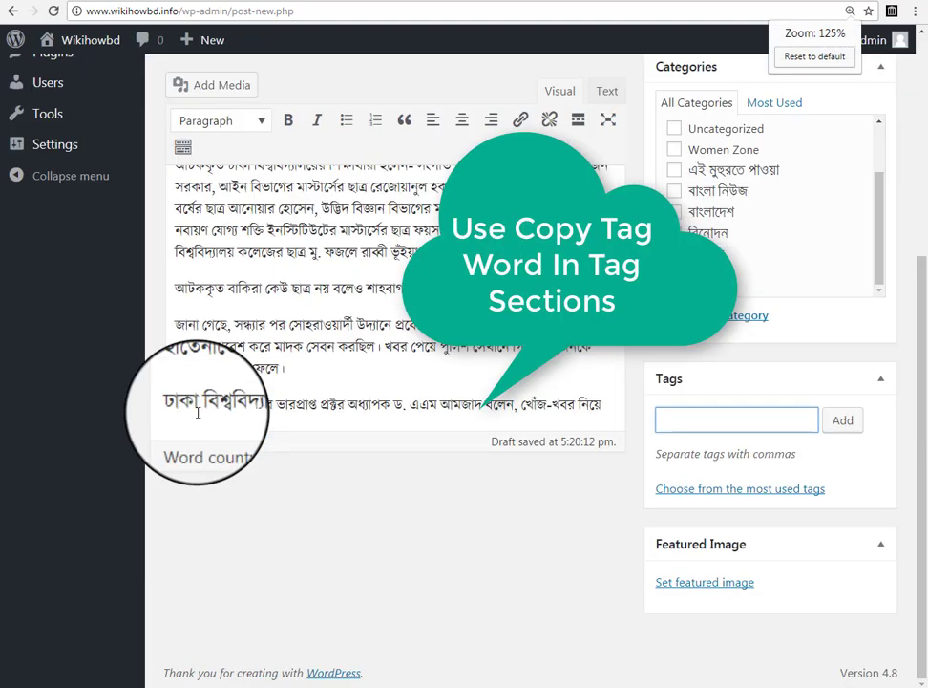
{"action": "scroll", "coordinate": [764, 464], "scroll_direction": "up", "scroll_amount": 1}
{"action": "scroll", "coordinate": [834, 516], "scroll_direction": "down", "scroll_amount": 2}
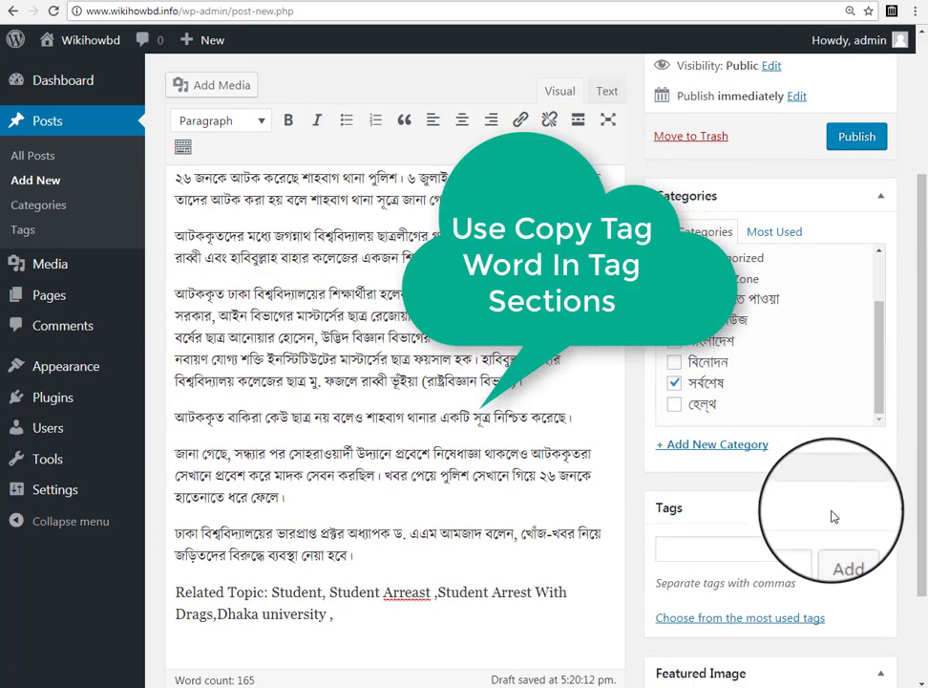
{"action": "left_click", "coordinate": [712, 428]}
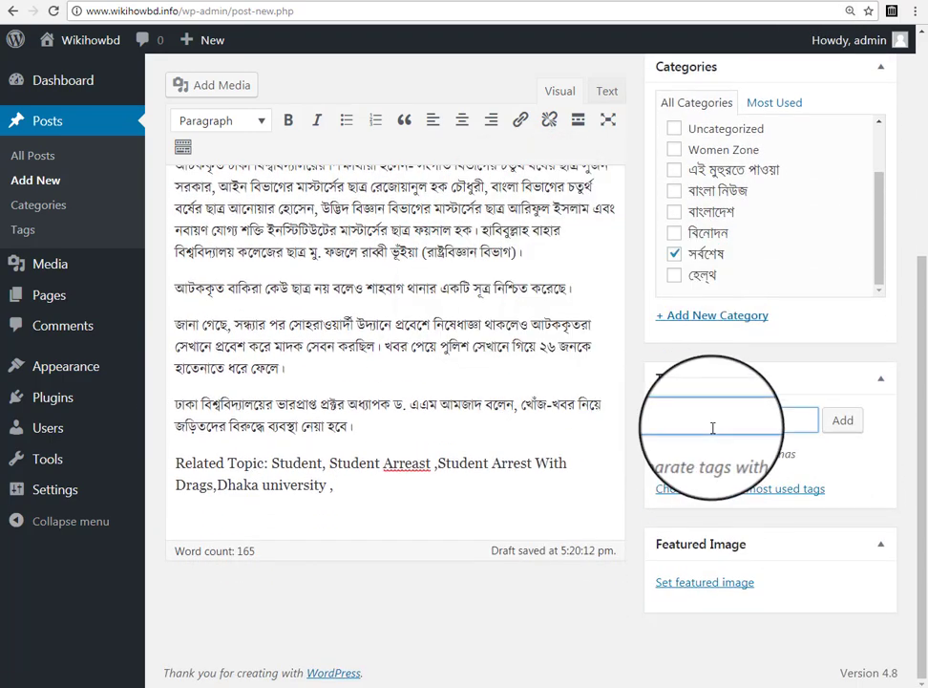
Copy the Related Topic keywords and add them as post tags: Student, Student Arreast, Student Arrest With Drags and Dhaka university
{"action": "left_click_drag", "start_coordinate": [338, 487], "coordinate": [258, 450]}
{"action": "right_click", "coordinate": [282, 461]}
{"action": "left_click", "coordinate": [324, 493]}
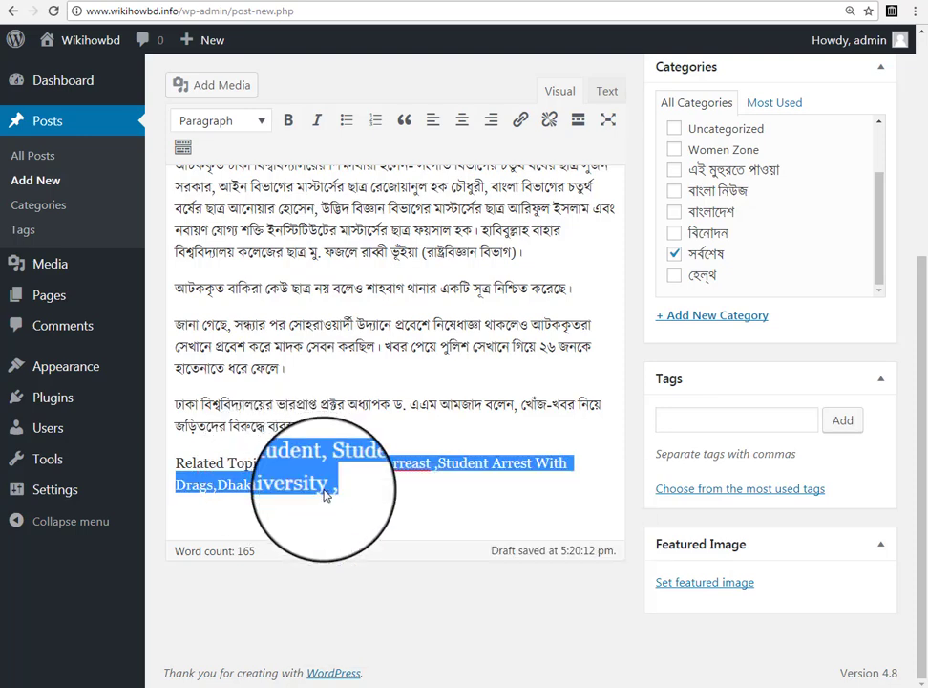
{"action": "left_click", "coordinate": [702, 424]}
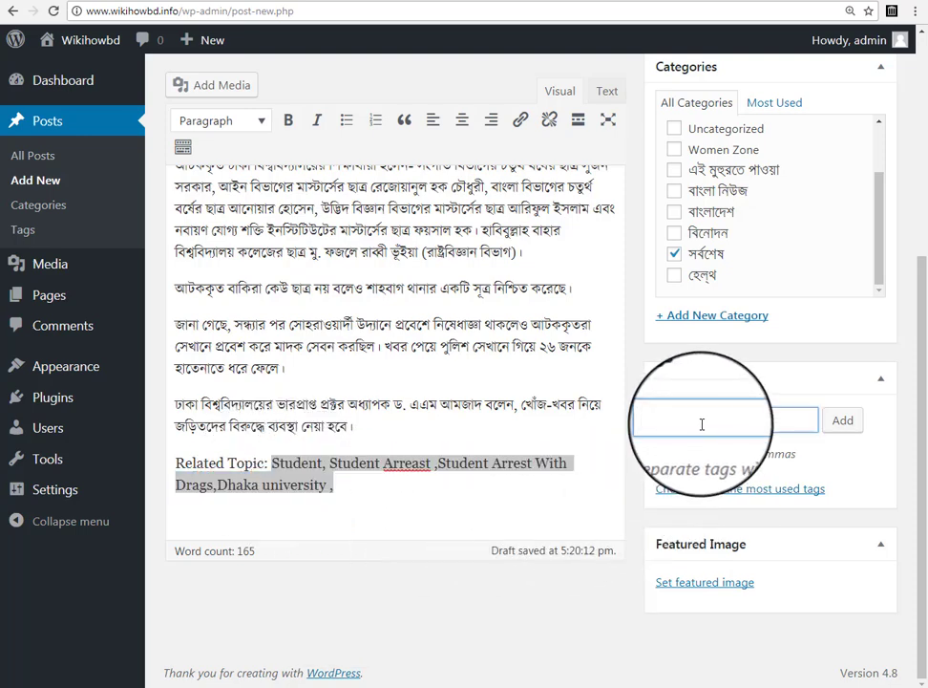
{"action": "key", "text": "ctrl+v"}
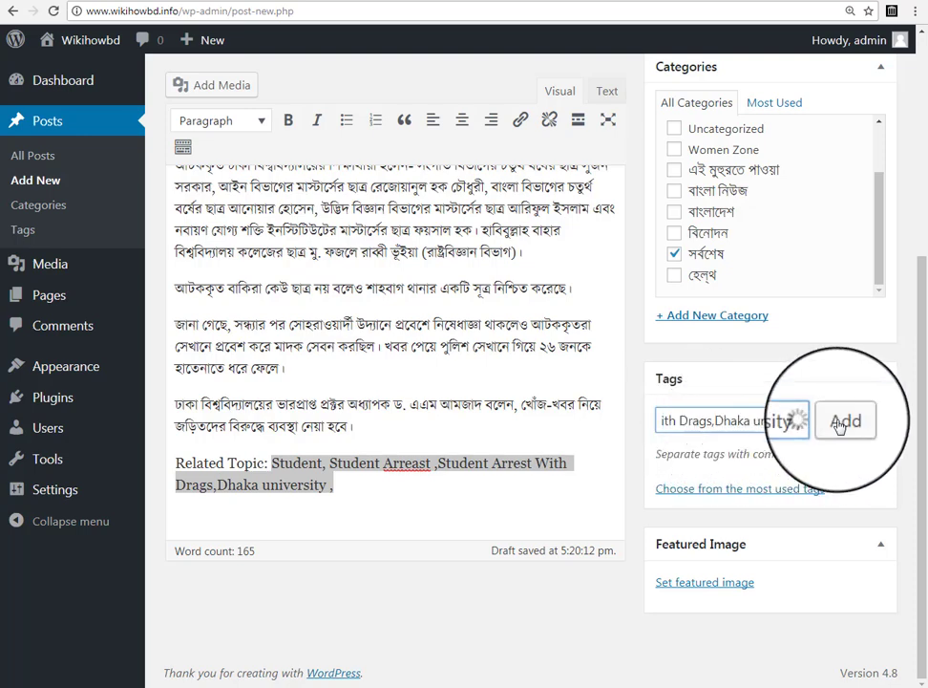
{"action": "left_click", "coordinate": [838, 423]}
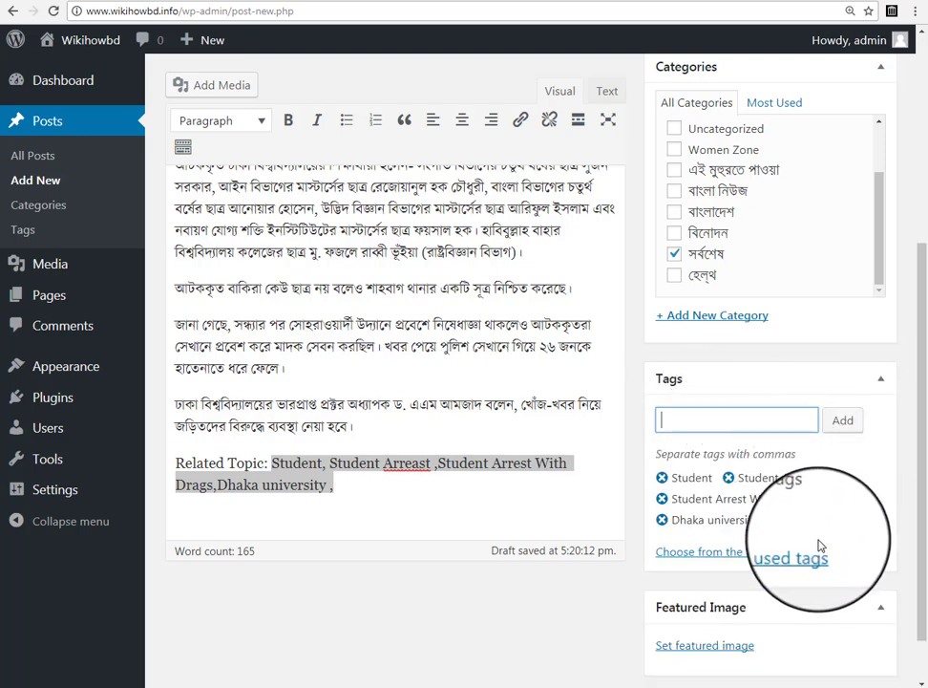
{"action": "left_click", "coordinate": [452, 495]}
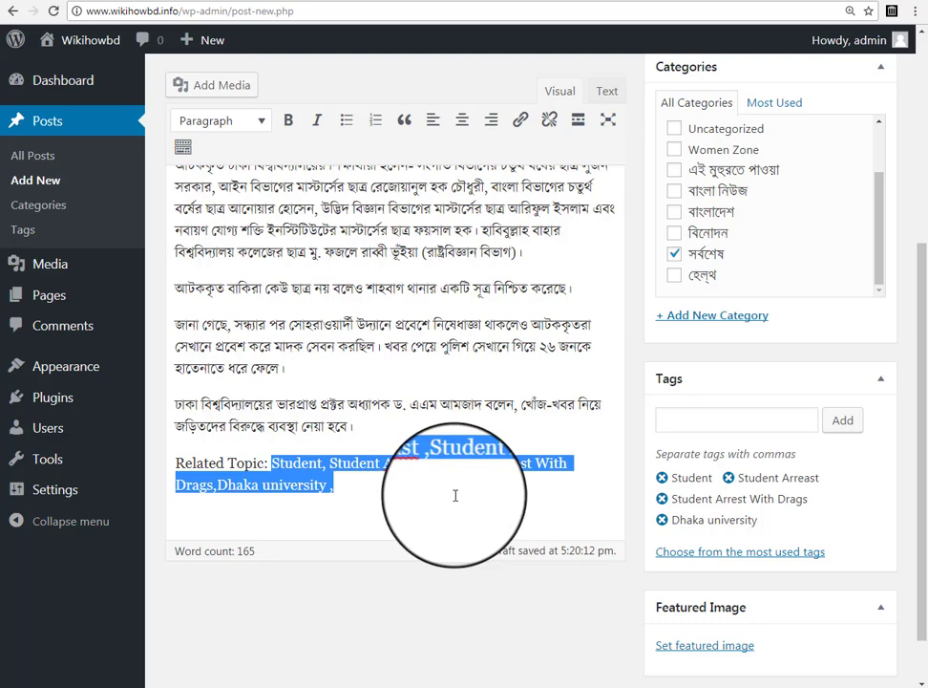
Begin setting the post's featured image by opening the file chooser for a new upload
{"action": "left_click", "coordinate": [338, 485]}
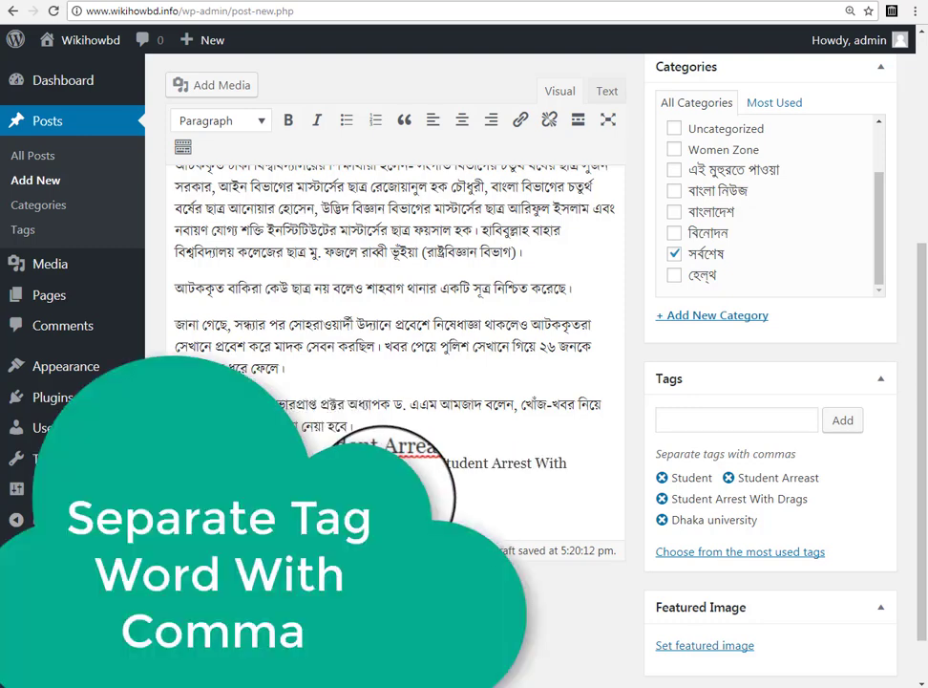
{"action": "scroll", "coordinate": [454, 497], "scroll_direction": "down", "scroll_amount": 1}
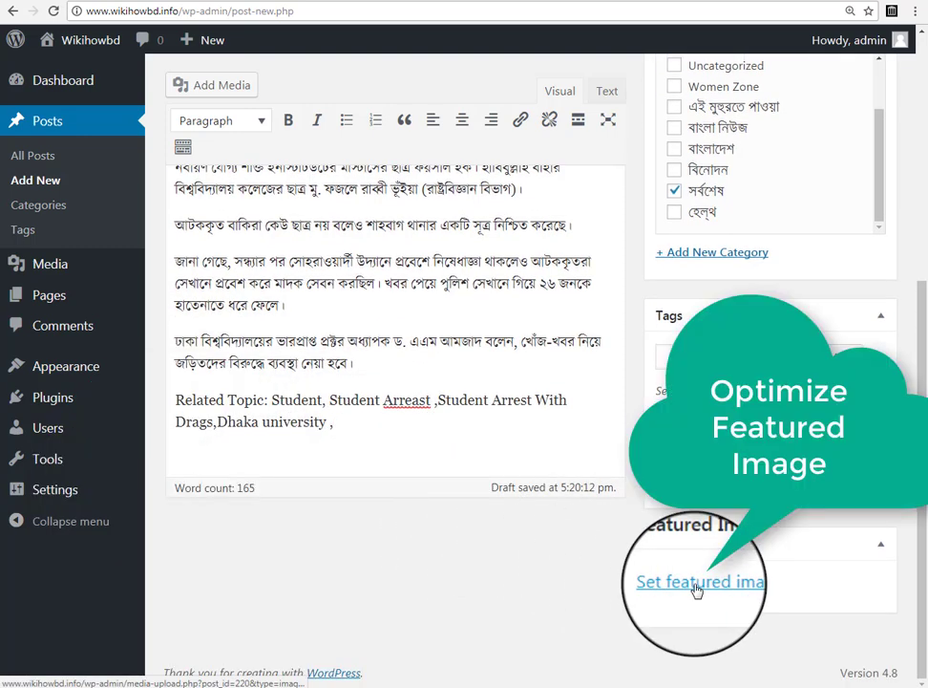
{"action": "left_click", "coordinate": [697, 584]}
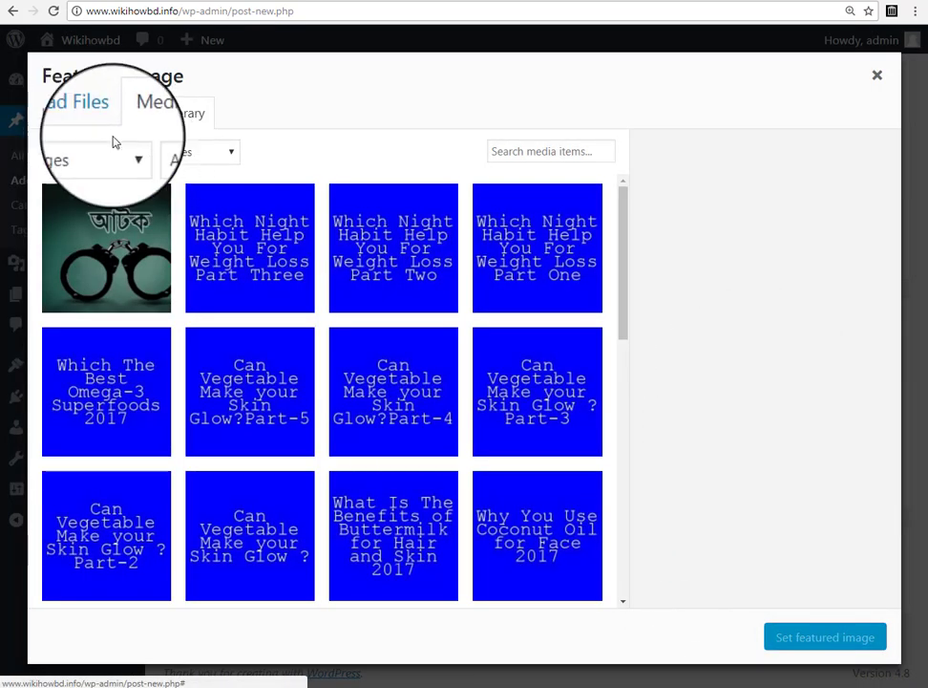
{"action": "left_click", "coordinate": [84, 115]}
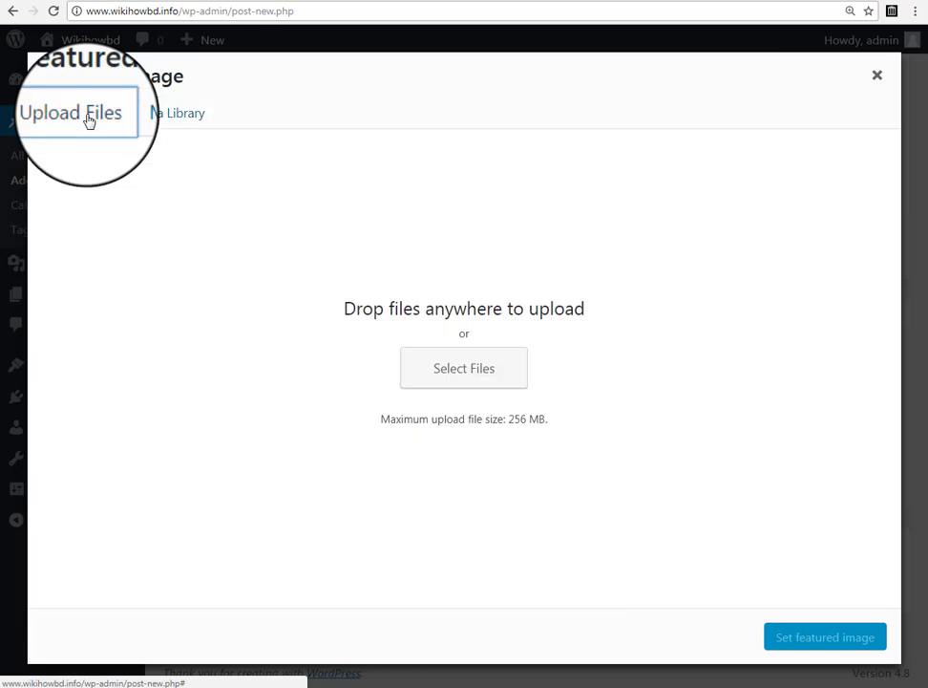
{"action": "left_click", "coordinate": [465, 378]}
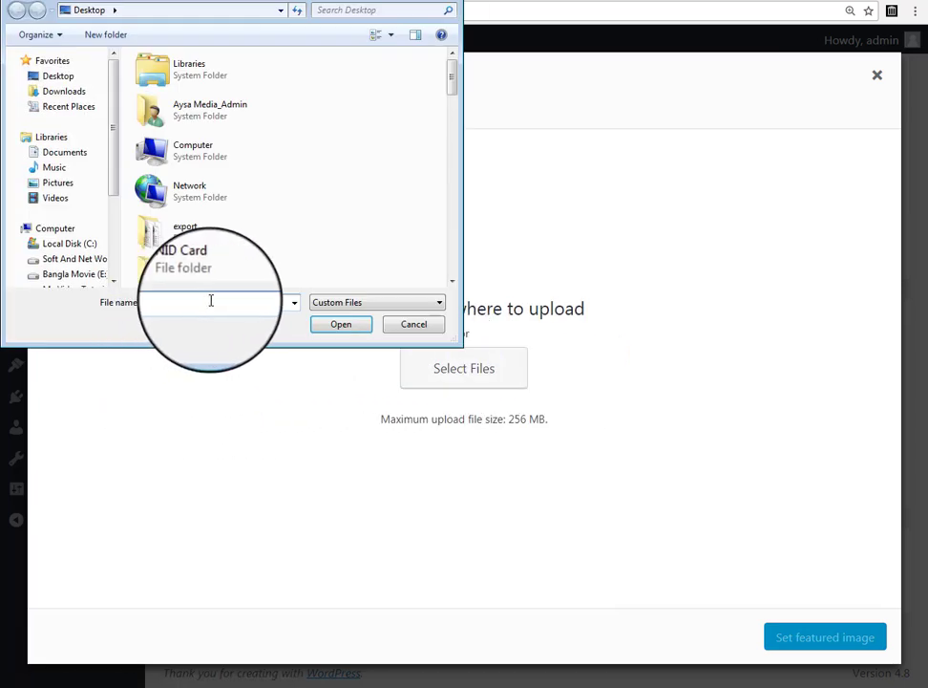
Upload the image Screenshot_7.png from the Desktop to the media library
{"action": "type", "text": "s"}
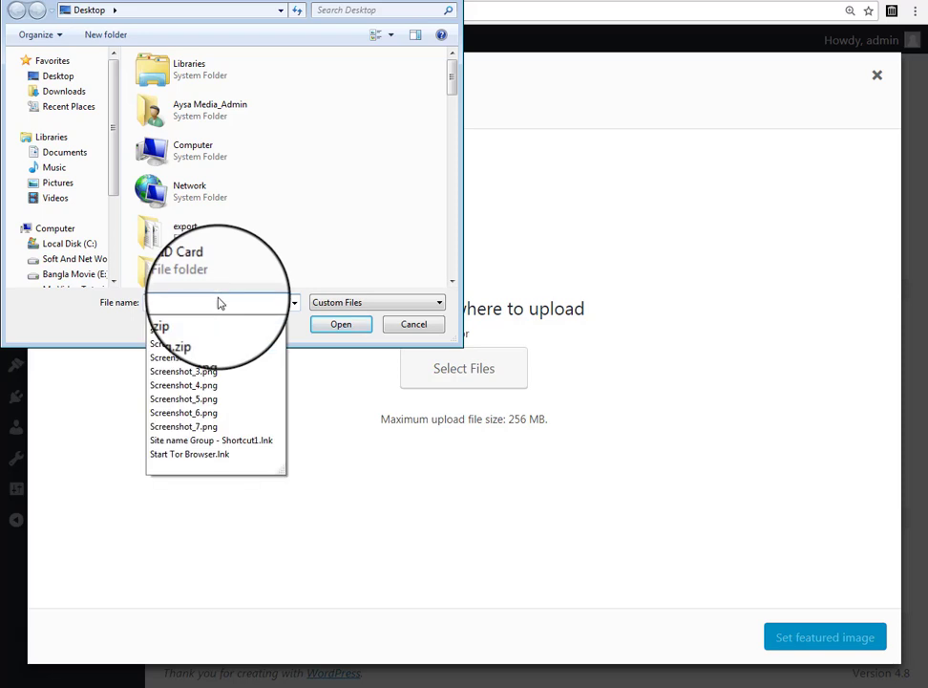
{"action": "left_click", "coordinate": [214, 427]}
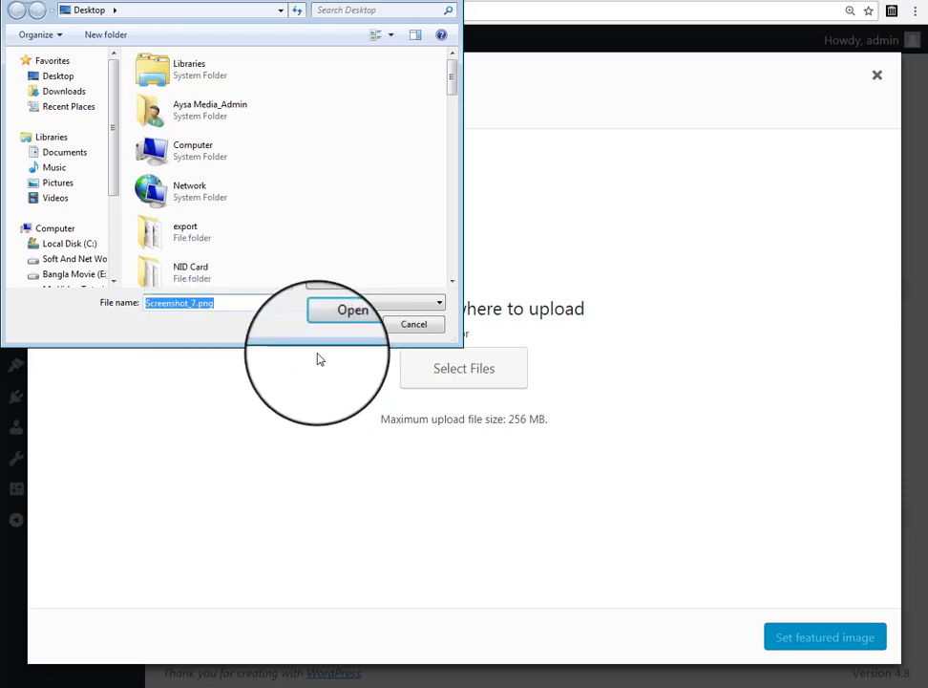
{"action": "left_click", "coordinate": [255, 200]}
{"action": "scroll", "coordinate": [258, 215], "scroll_direction": "down", "scroll_amount": 10}
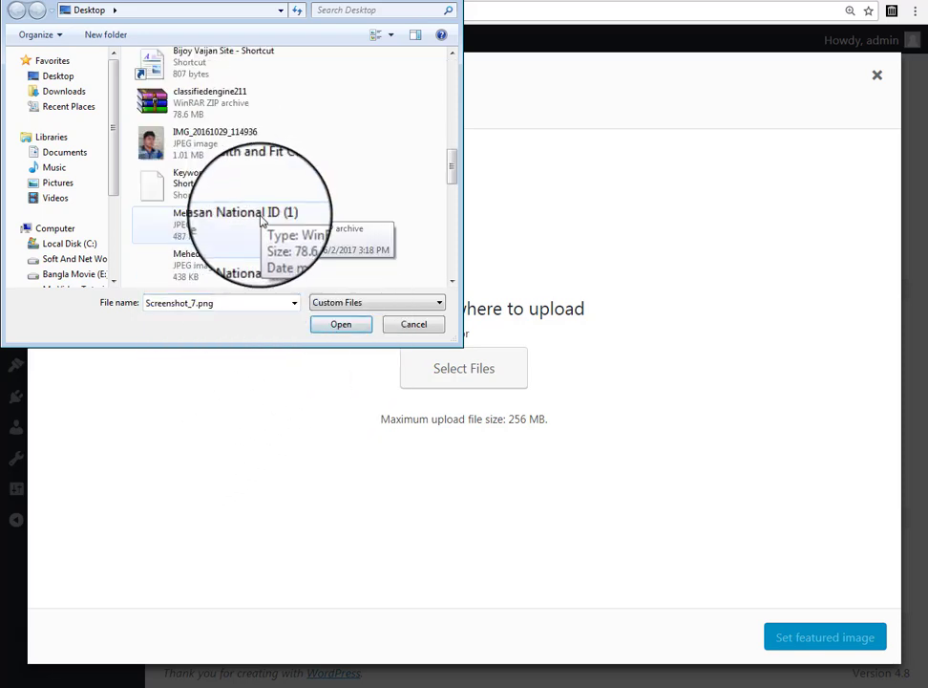
{"action": "scroll", "coordinate": [260, 227], "scroll_direction": "down", "scroll_amount": 3}
{"action": "scroll", "coordinate": [260, 229], "scroll_direction": "down", "scroll_amount": 5}
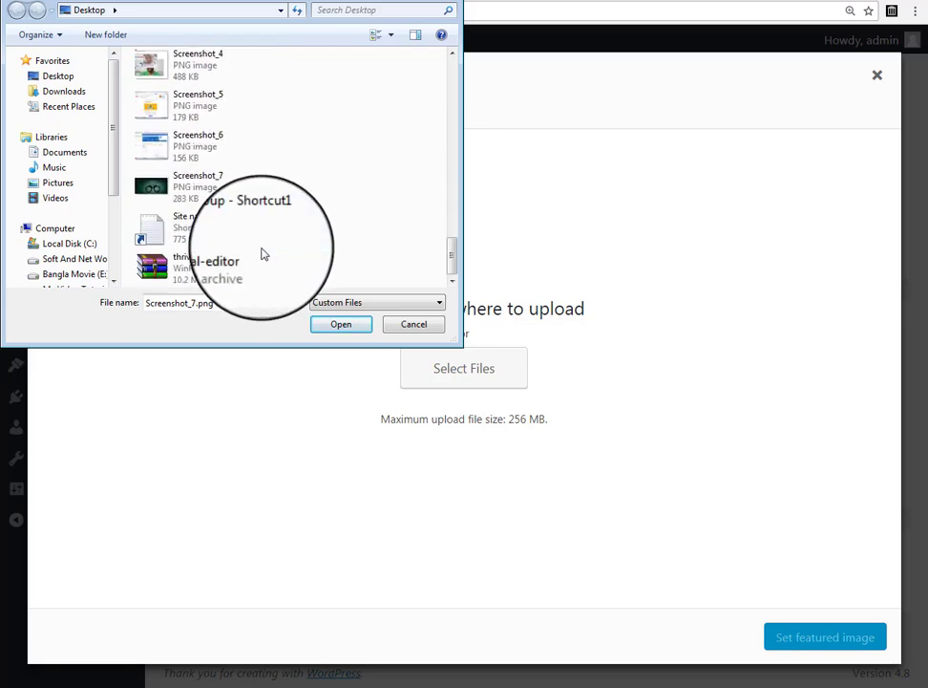
{"action": "left_click", "coordinate": [229, 189]}
{"action": "left_click", "coordinate": [328, 331]}
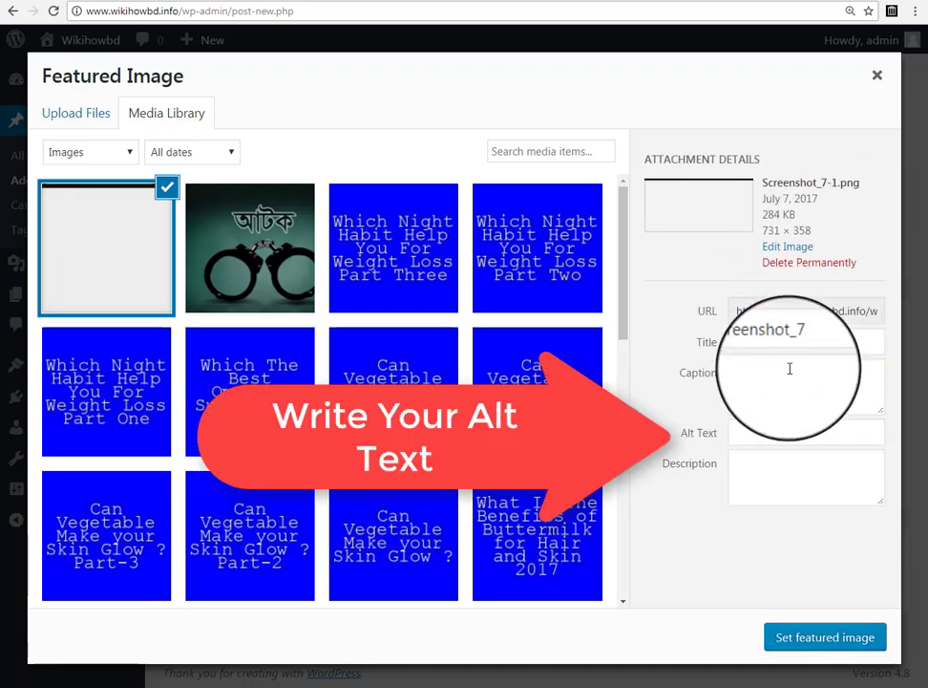
Give the uploaded handcuffs image alt text about the student arrest with drag and set it as the post's featured image
{"action": "left_click", "coordinate": [761, 428]}
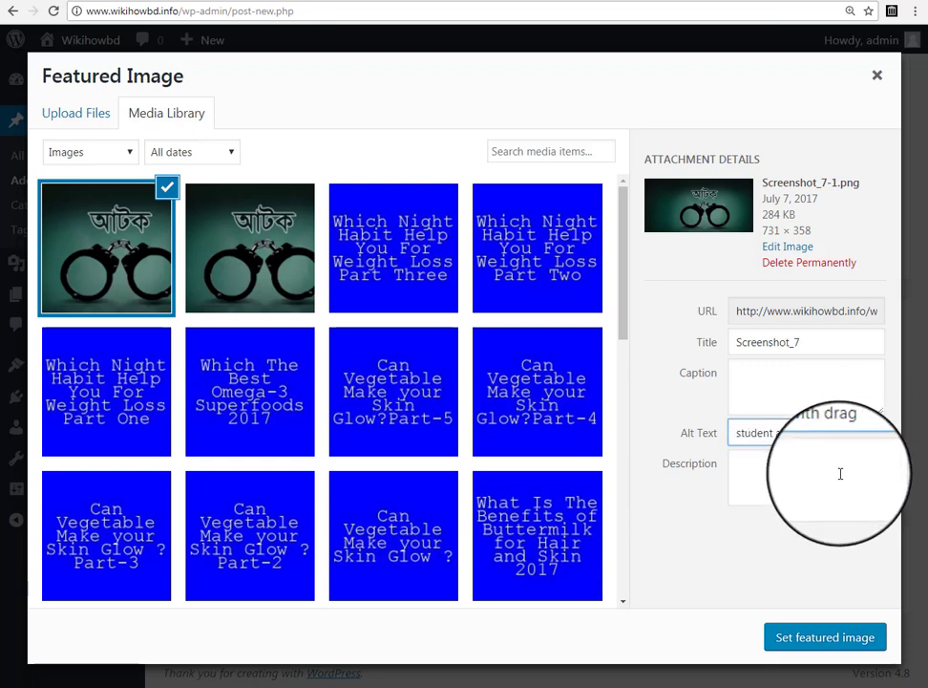
{"action": "left_click", "coordinate": [827, 646]}
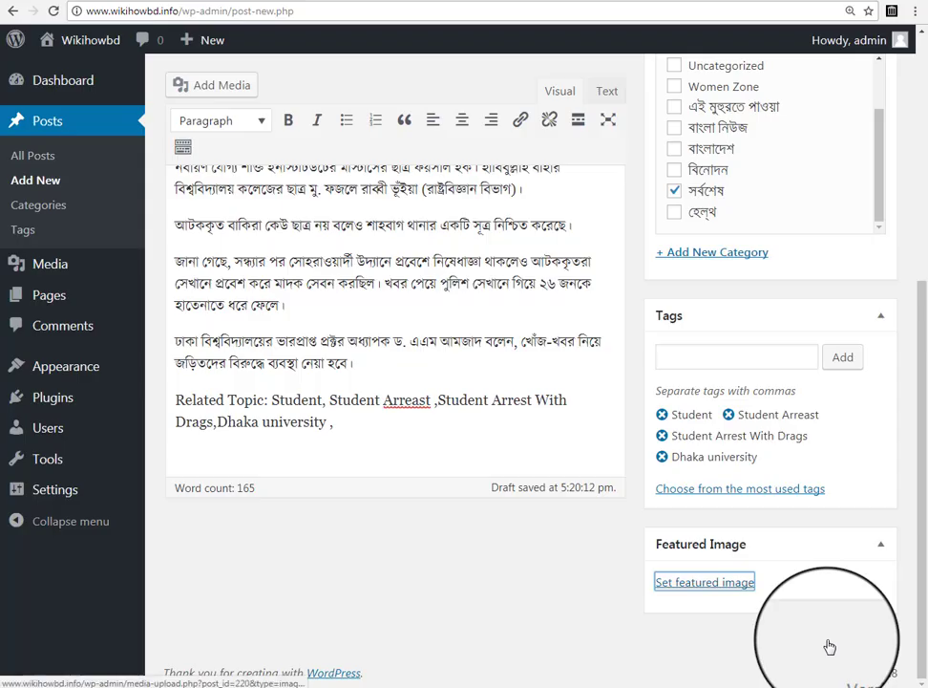
{"action": "scroll", "coordinate": [504, 569], "scroll_direction": "down", "scroll_amount": 2}
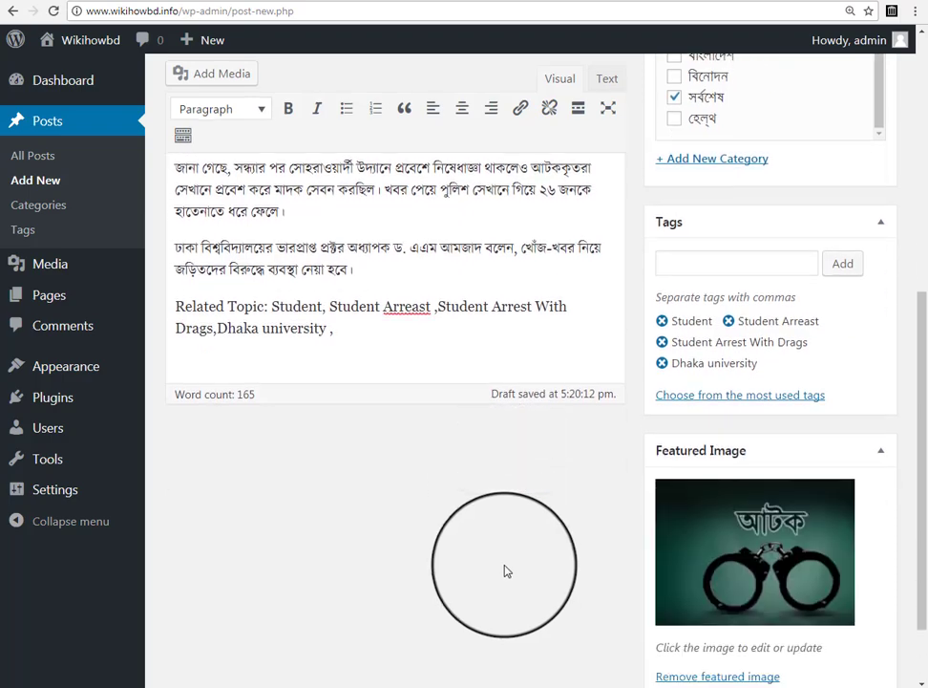
Publish the post and open its public page in a new browser tab
{"action": "scroll", "coordinate": [871, 378], "scroll_direction": "up", "scroll_amount": 6}
{"action": "left_click", "coordinate": [868, 350]}
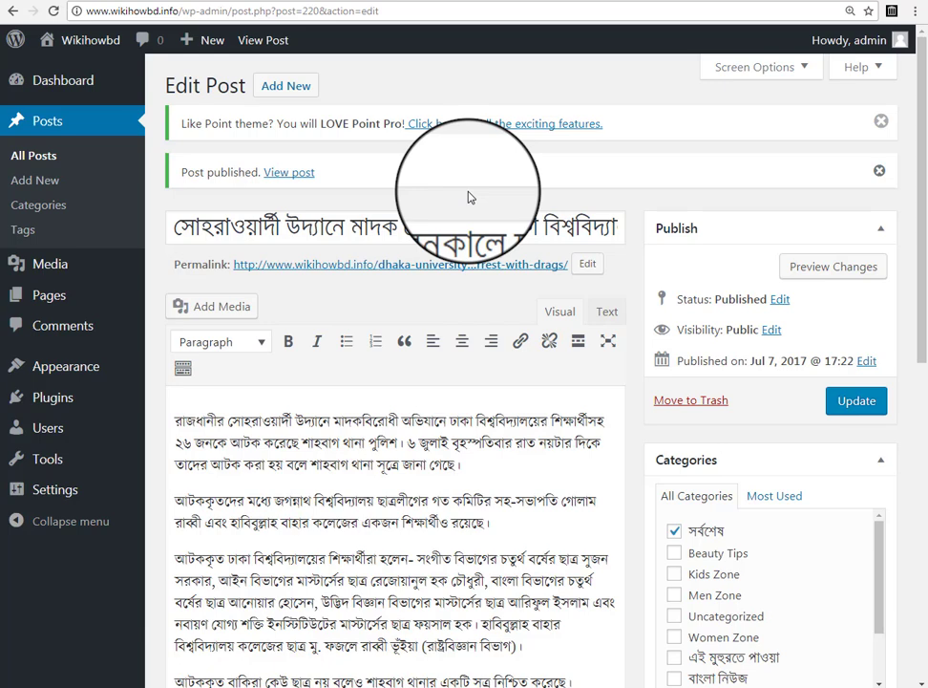
{"action": "right_click", "coordinate": [297, 182]}
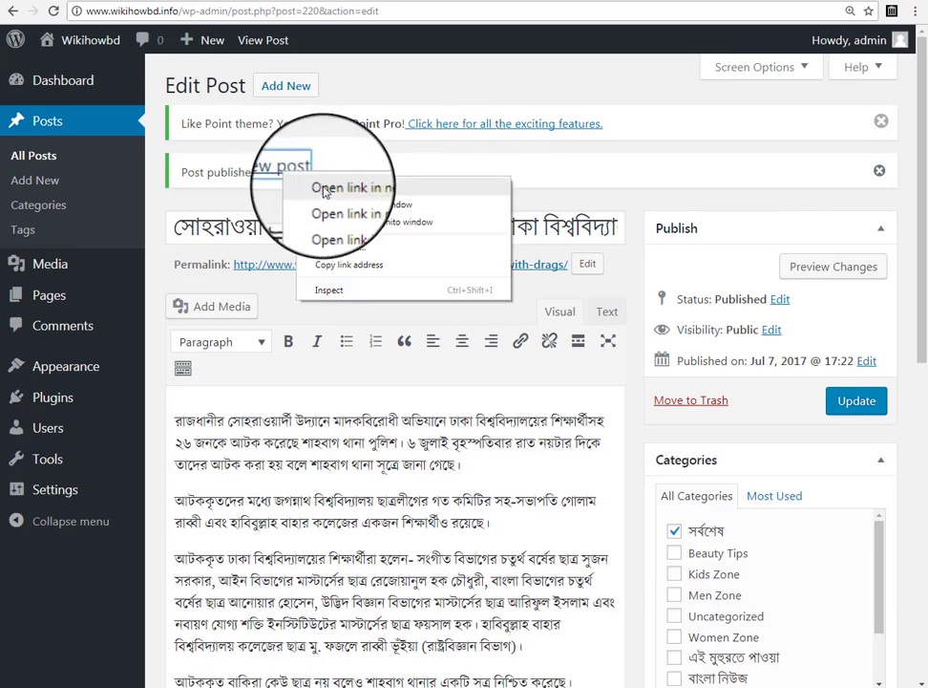
{"action": "left_click", "coordinate": [332, 189]}
{"action": "left_click", "coordinate": [227, 1]}
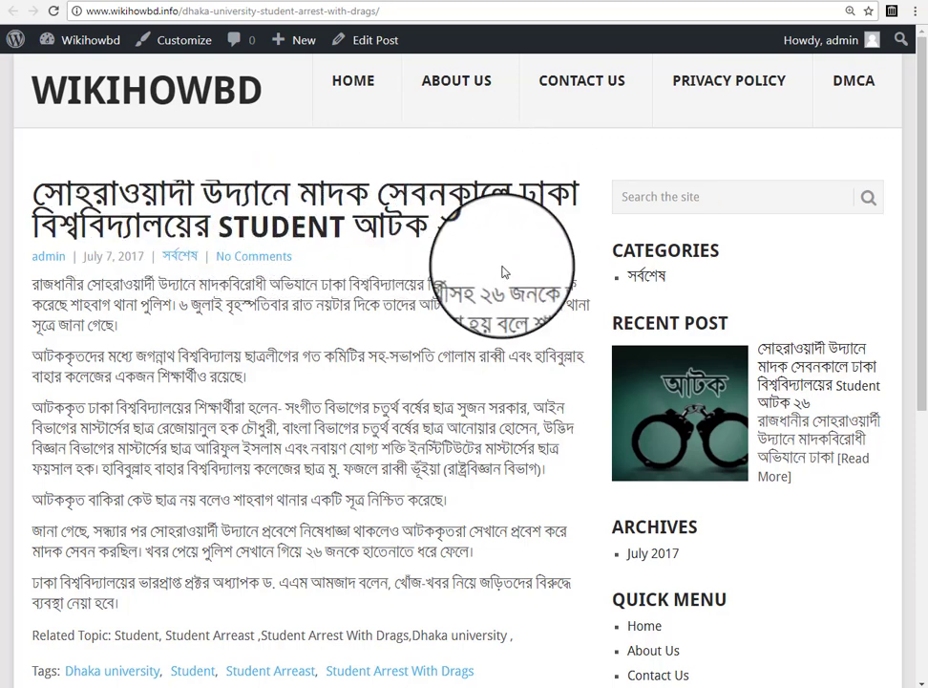
Examine the published post's English URL, the Related Topic line, the tags and the title
{"action": "left_click", "coordinate": [194, 15]}
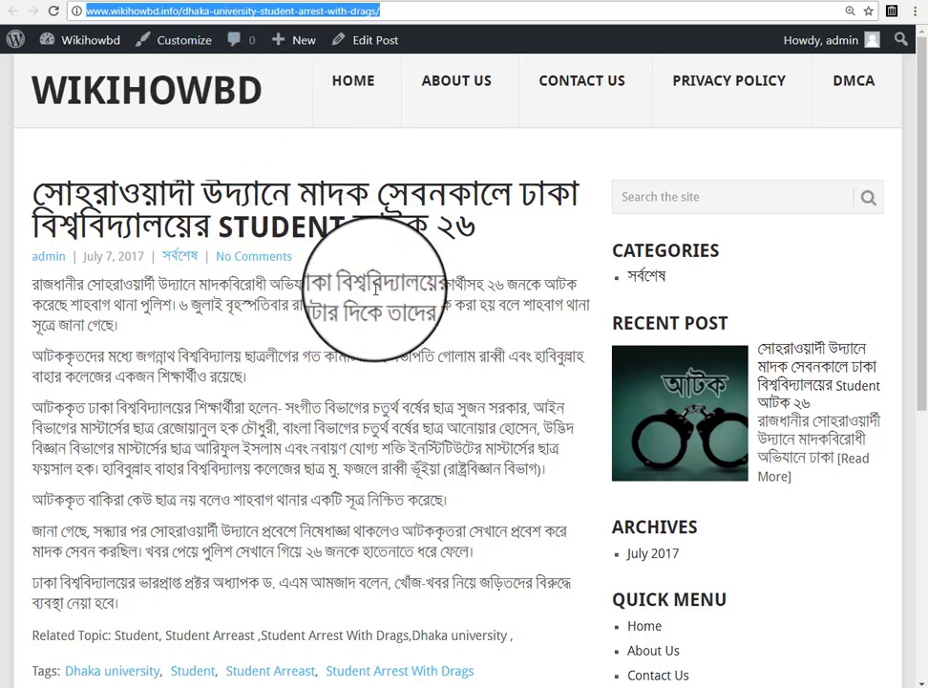
{"action": "scroll", "coordinate": [369, 331], "scroll_direction": "down", "scroll_amount": 3}
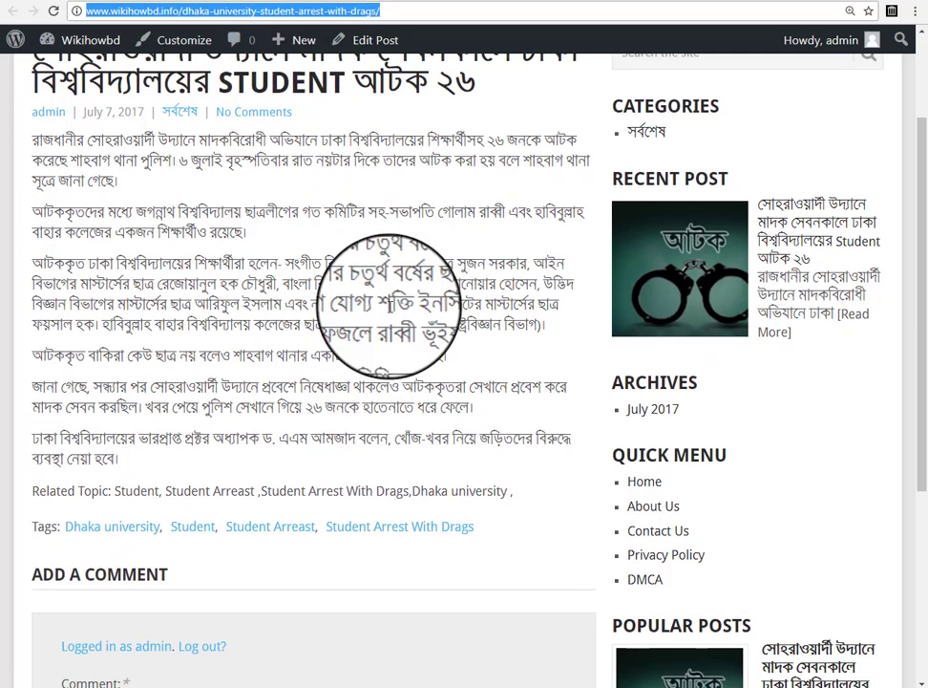
{"action": "left_click_drag", "start_coordinate": [32, 418], "coordinate": [542, 429]}
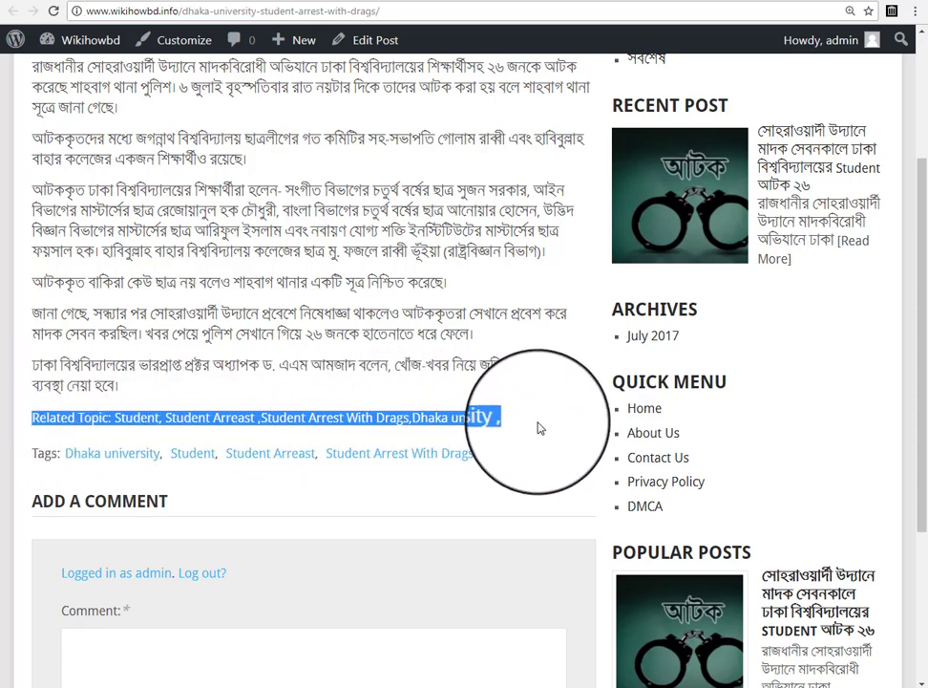
{"action": "left_click", "coordinate": [243, 497]}
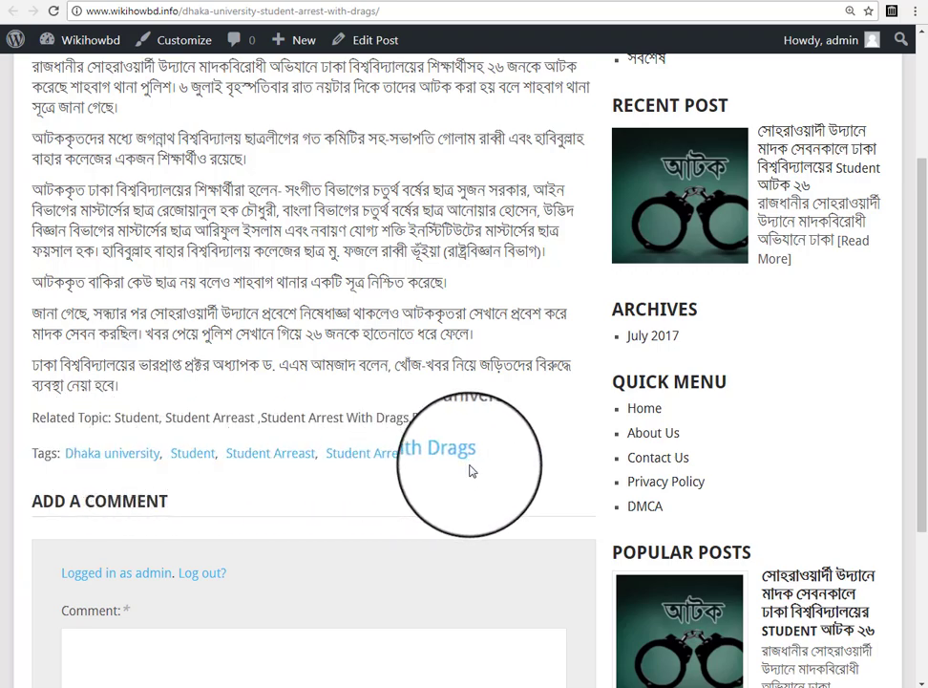
{"action": "scroll", "coordinate": [477, 458], "scroll_direction": "up", "scroll_amount": 3}
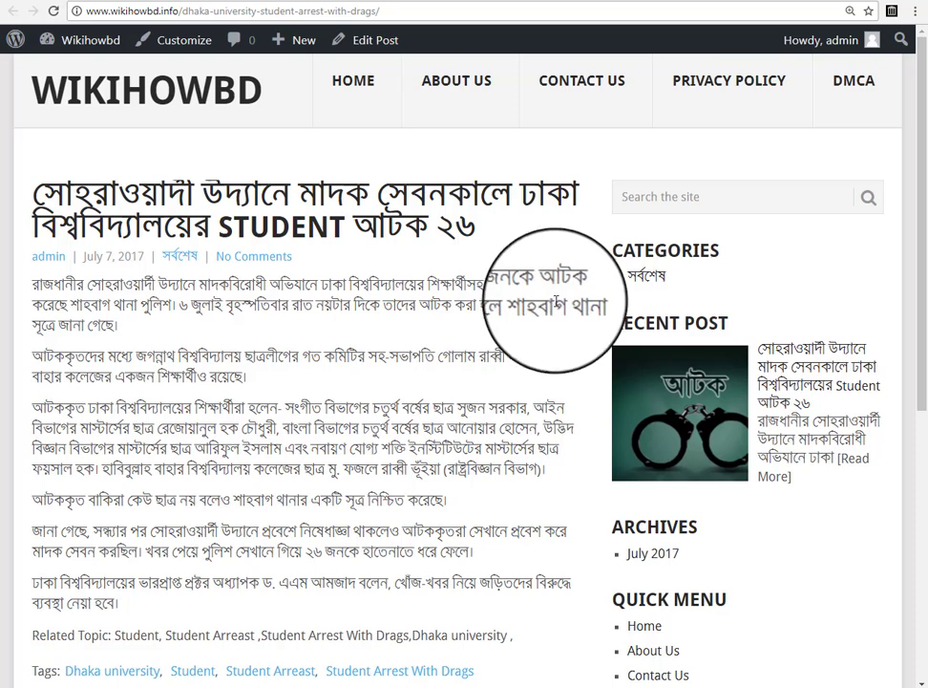
Open the সর্বশেষ category page in a new tab to check its URL and how the post is listed
{"action": "right_click", "coordinate": [642, 283]}
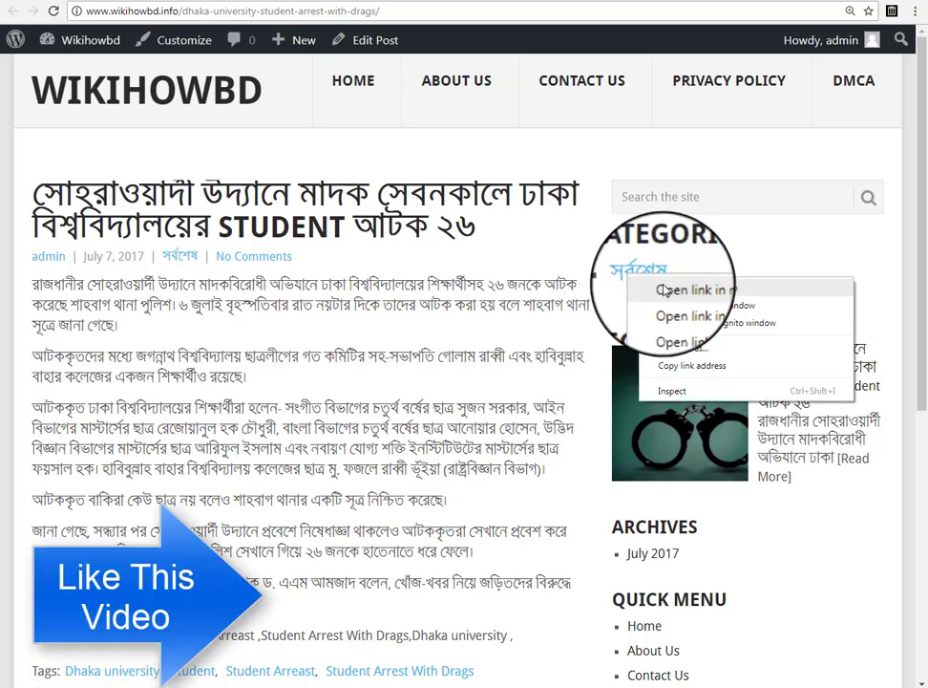
{"action": "left_click", "coordinate": [666, 290]}
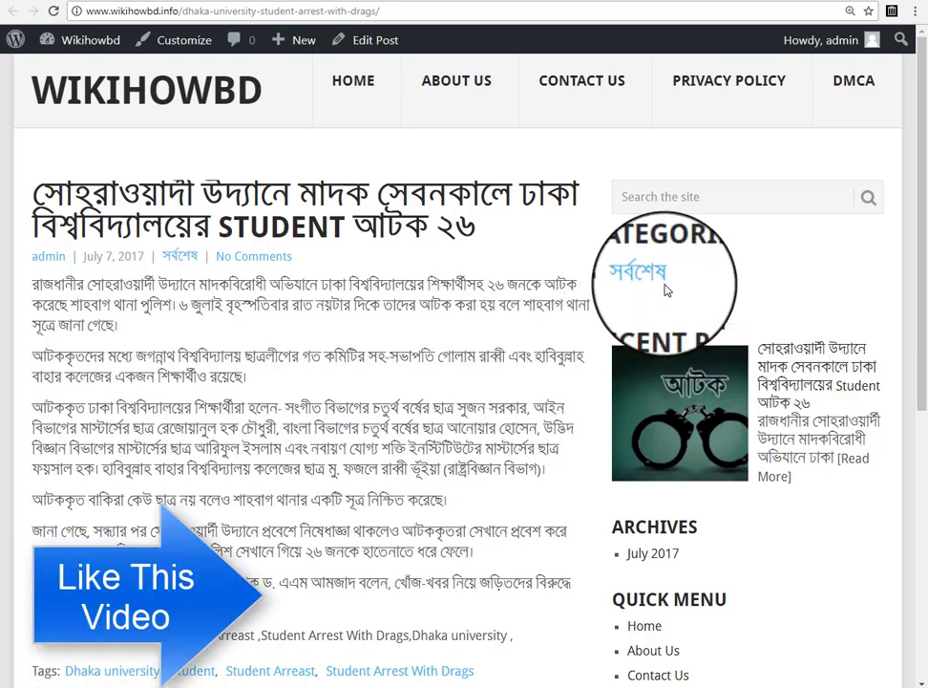
{"action": "left_click", "coordinate": [348, 1]}
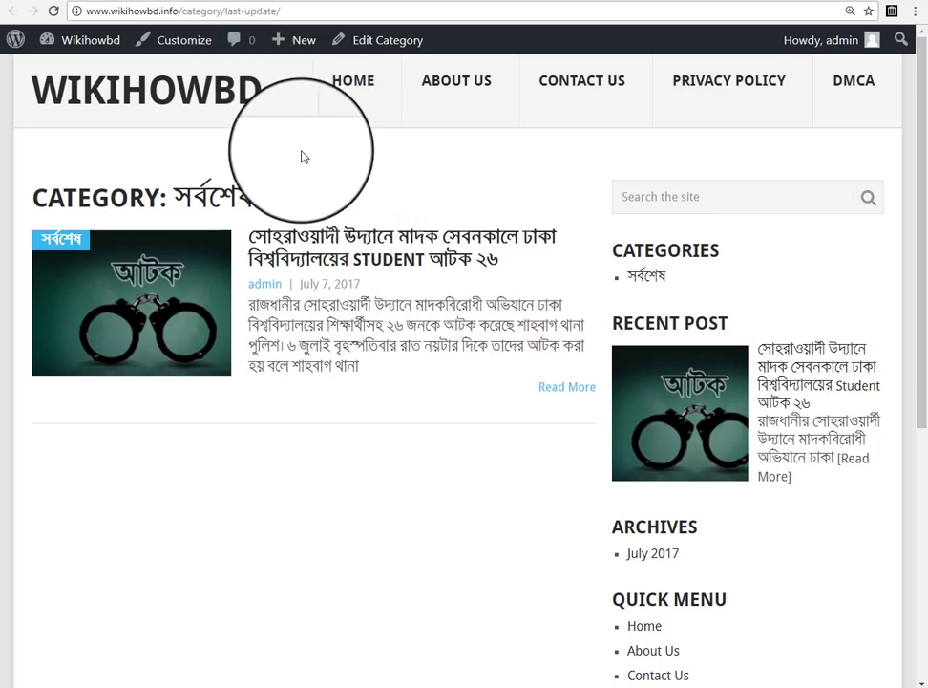
Go to the site's home page and open the latest post from there to check its title and URL
{"action": "left_click", "coordinate": [196, 92]}
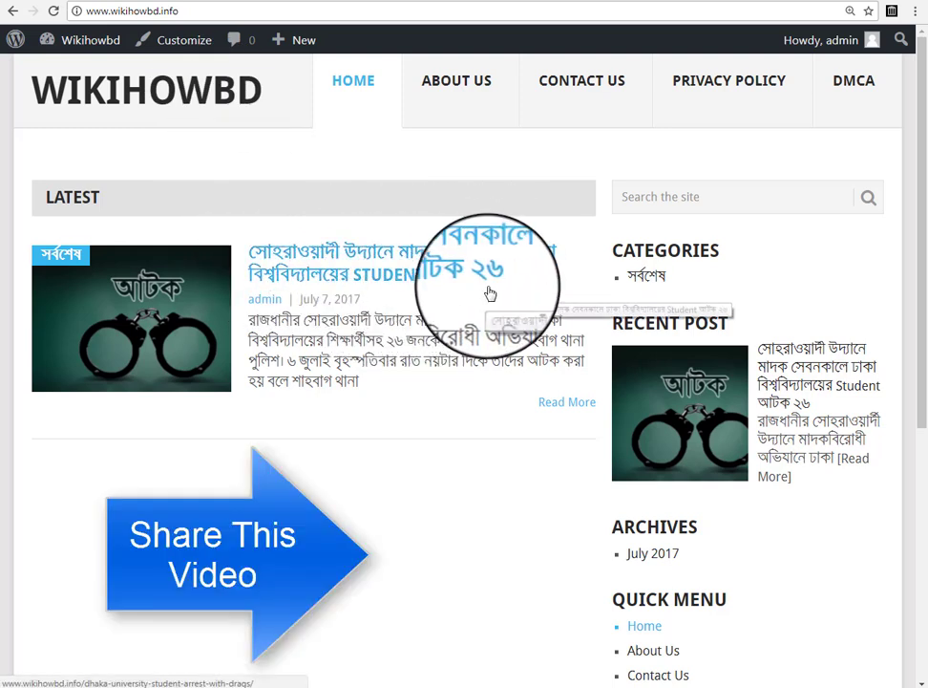
{"action": "left_click", "coordinate": [434, 279]}
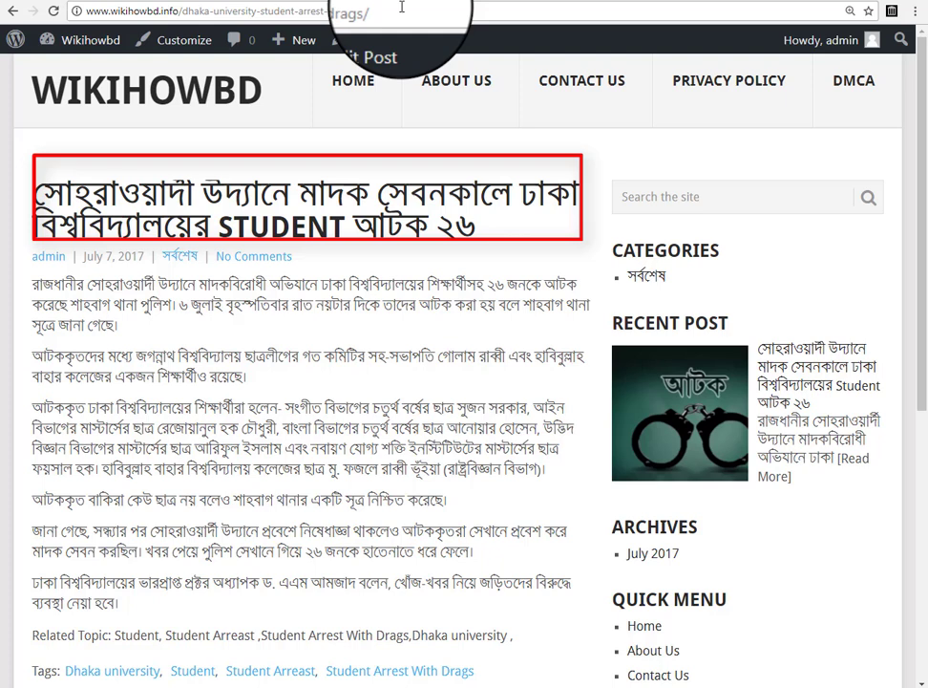
{"action": "left_click", "coordinate": [217, 107]}
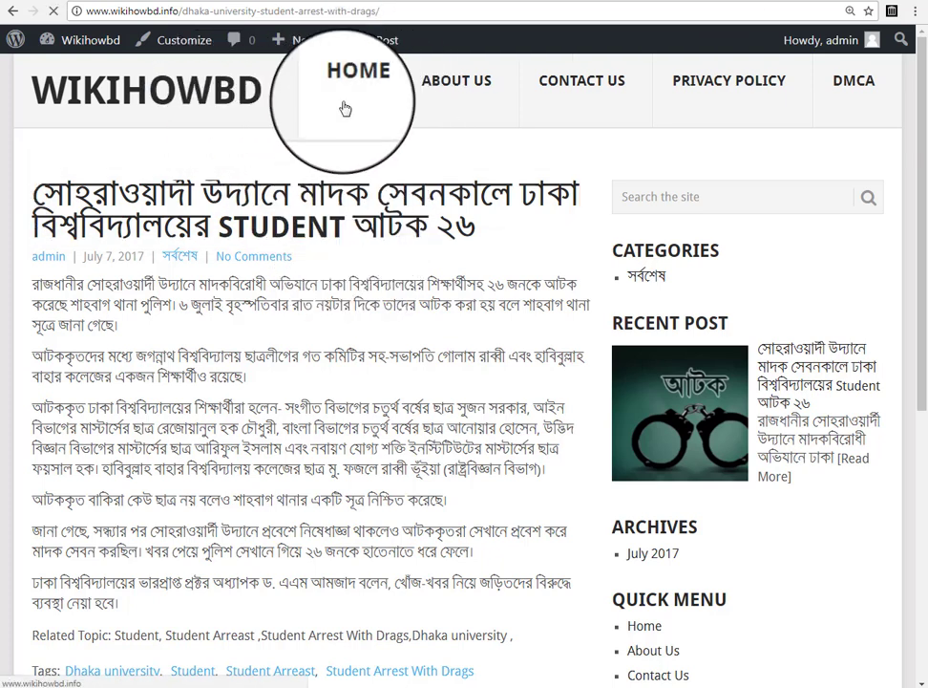
{"action": "left_click", "coordinate": [335, 276]}
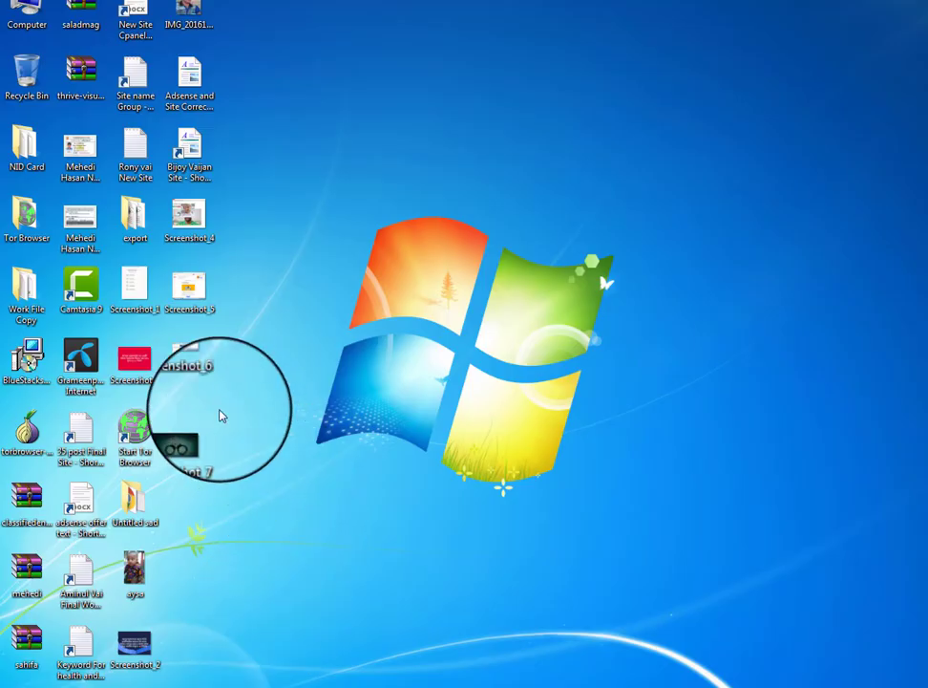
View the desktop image Screenshot_4 full screen to examine the overlapping ad it shows, and close it again
{"action": "double_click", "coordinate": [191, 205]}
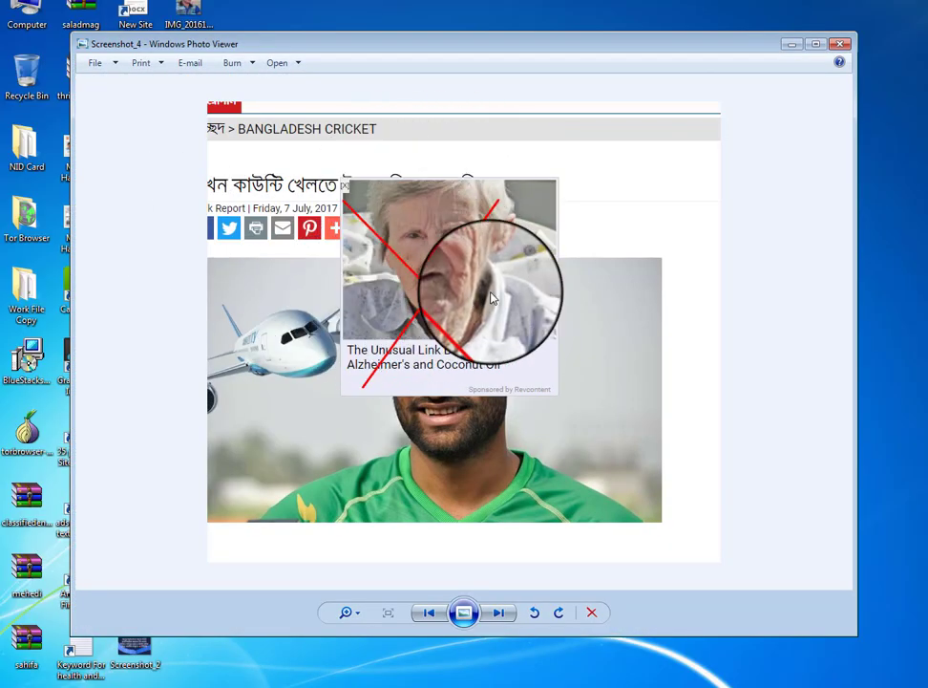
{"action": "left_click", "coordinate": [814, 45]}
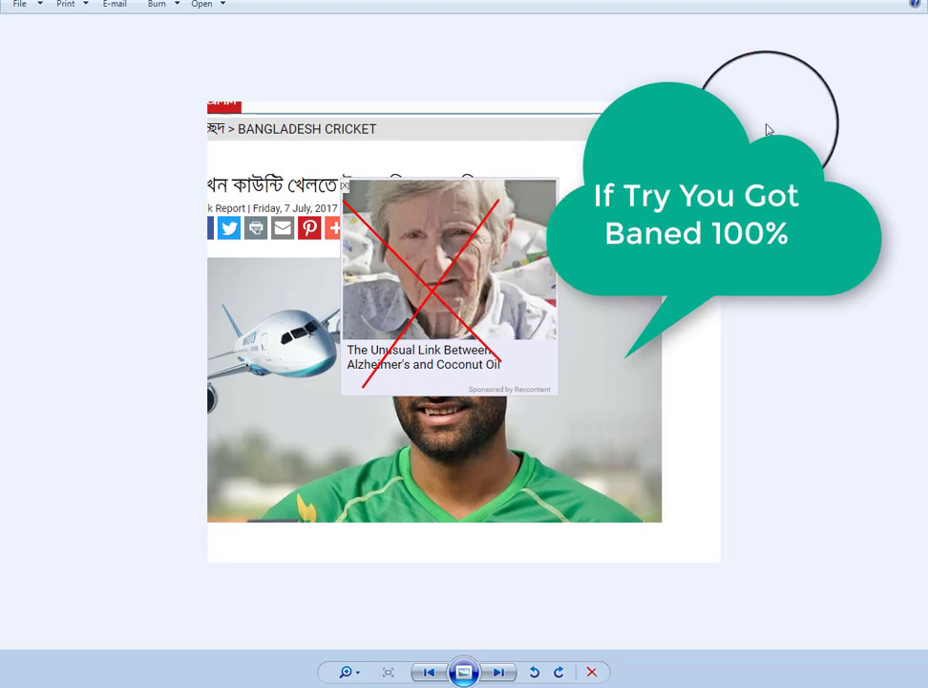
{"action": "left_click", "coordinate": [900, 0]}
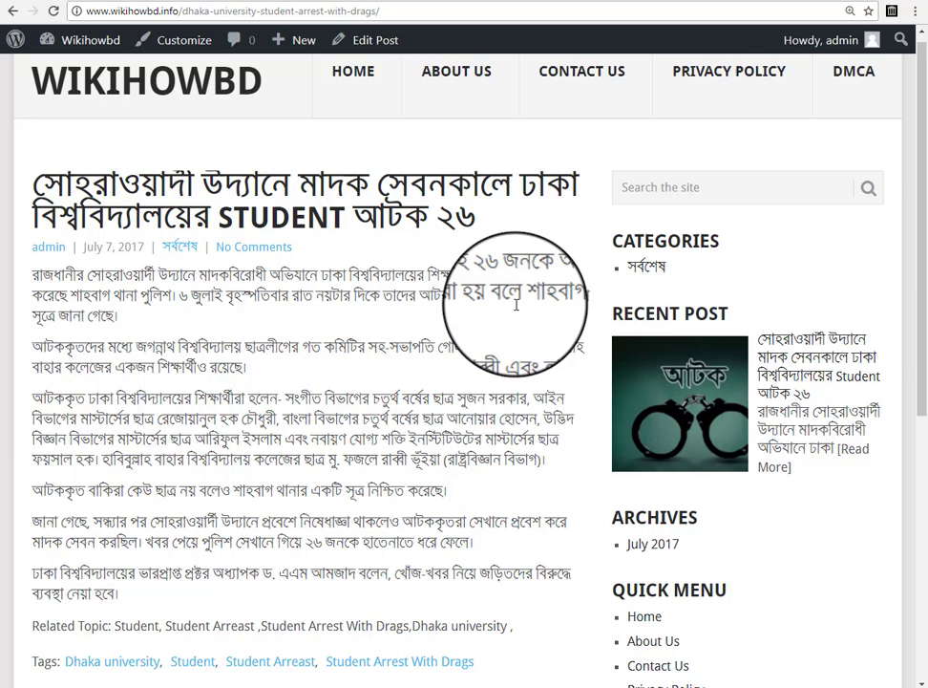
{"action": "scroll", "coordinate": [514, 301], "scroll_direction": "down", "scroll_amount": 1}
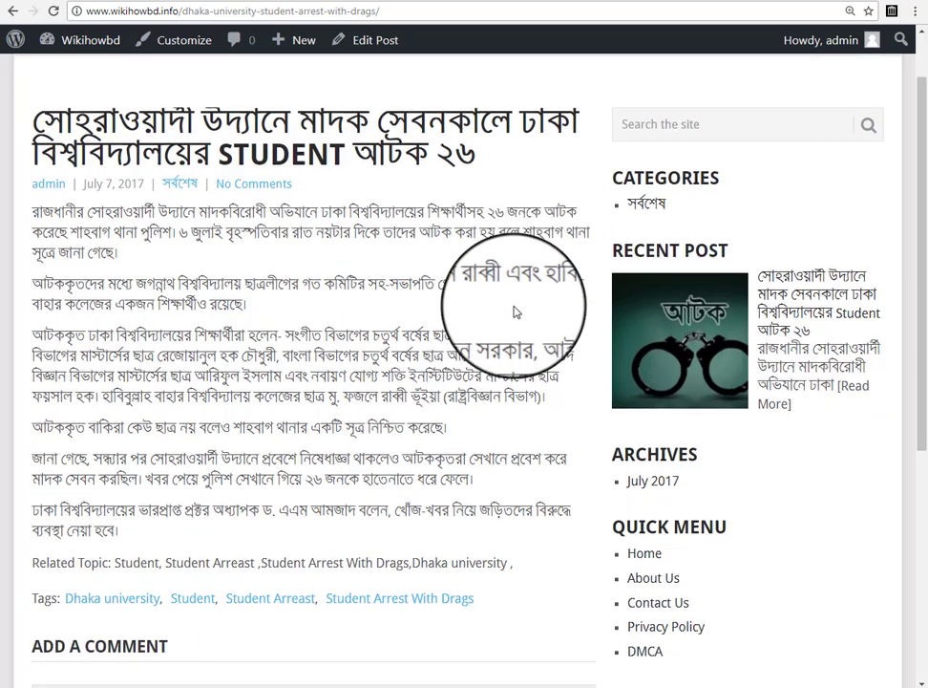
{"action": "scroll", "coordinate": [457, 358], "scroll_direction": "up", "scroll_amount": 1}
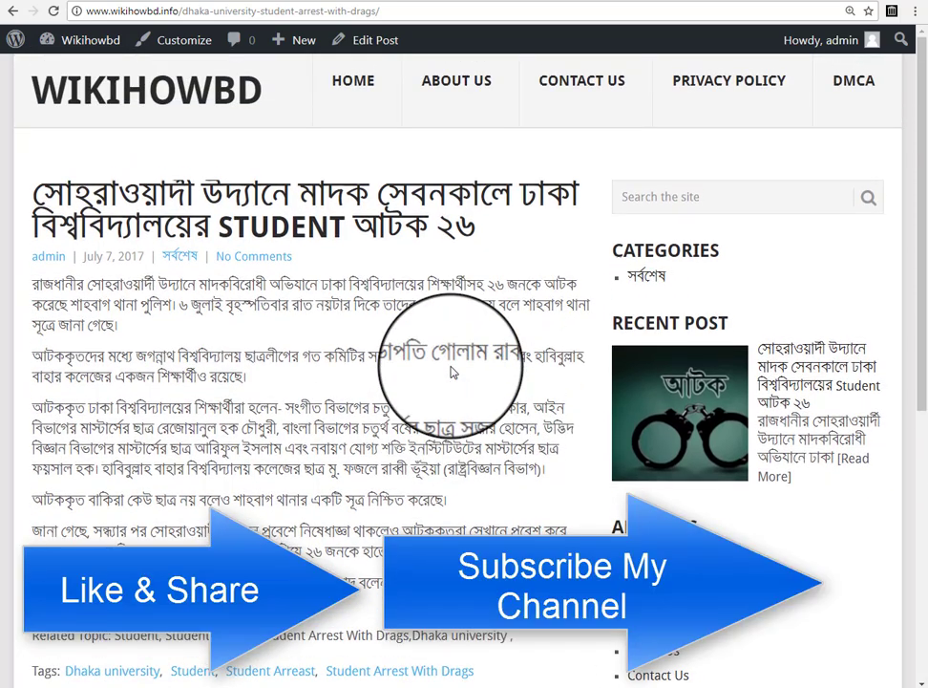